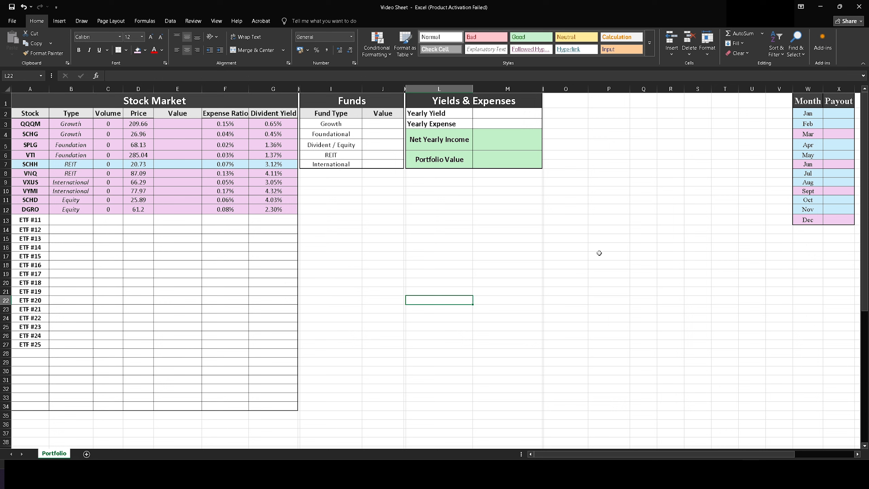
drag(36, 221, 56, 284)
click(86, 255)
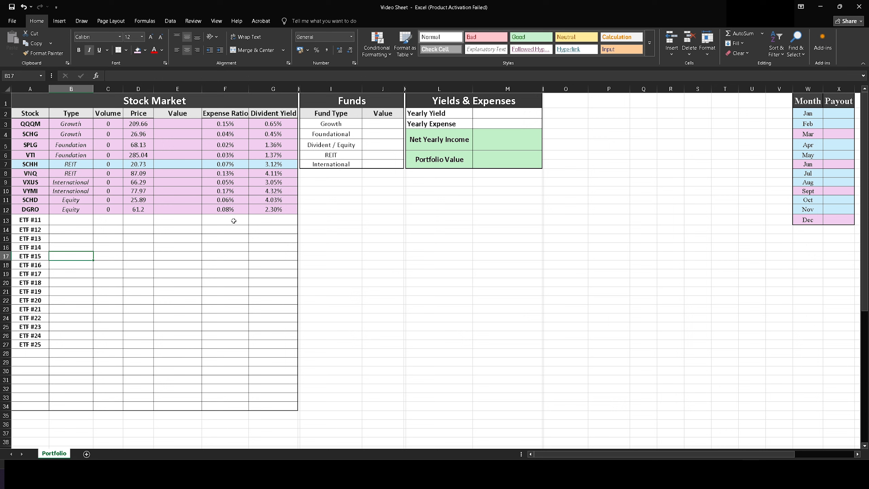
drag(233, 221, 223, 238)
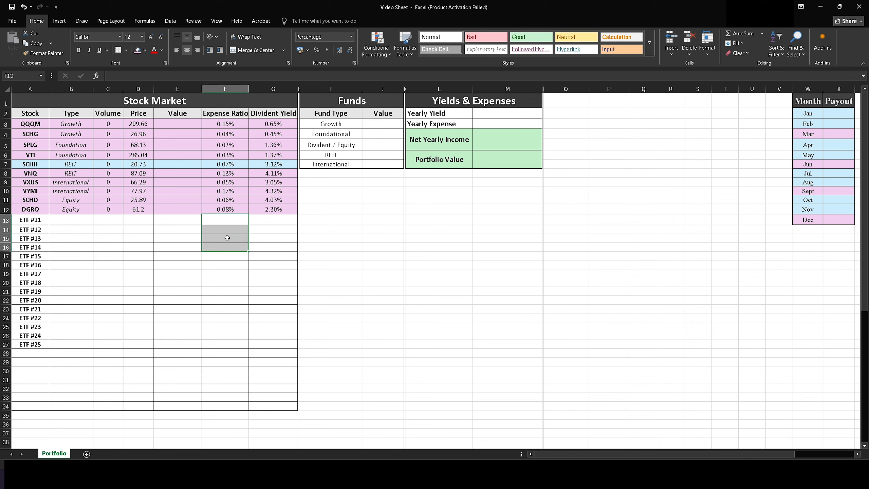
click(224, 238)
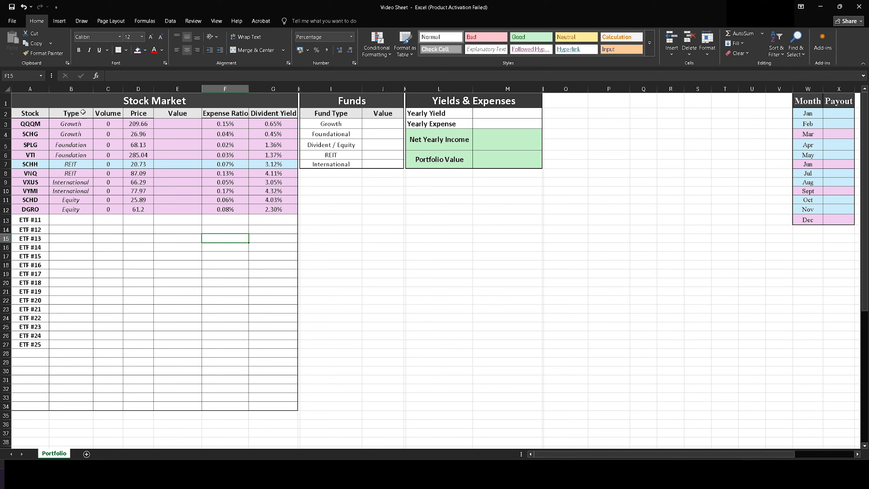
drag(30, 101, 257, 408)
click(439, 300)
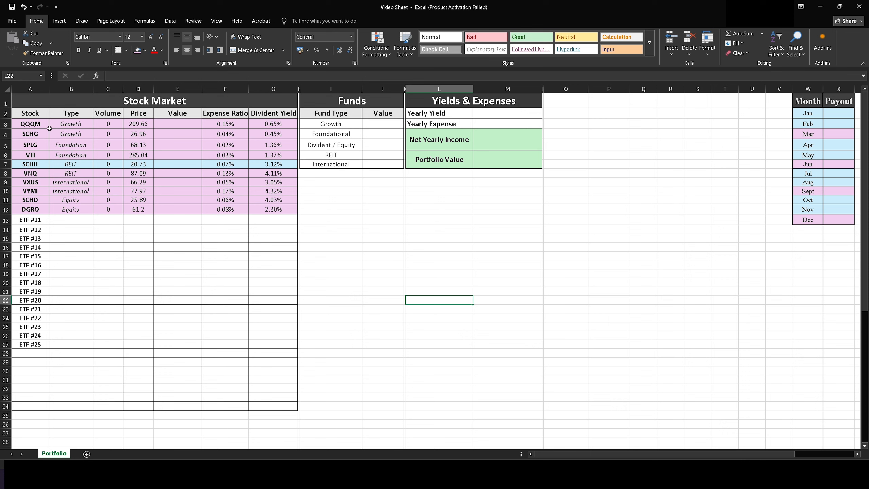
drag(36, 116, 33, 209)
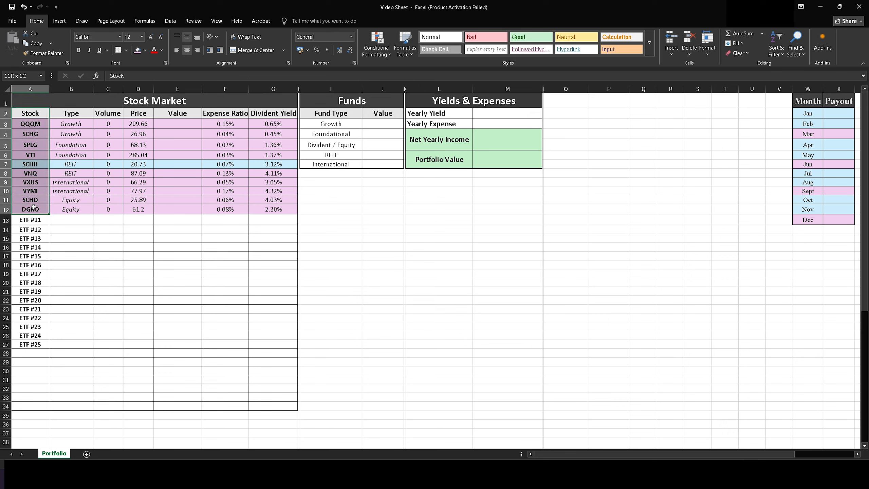
click(139, 273)
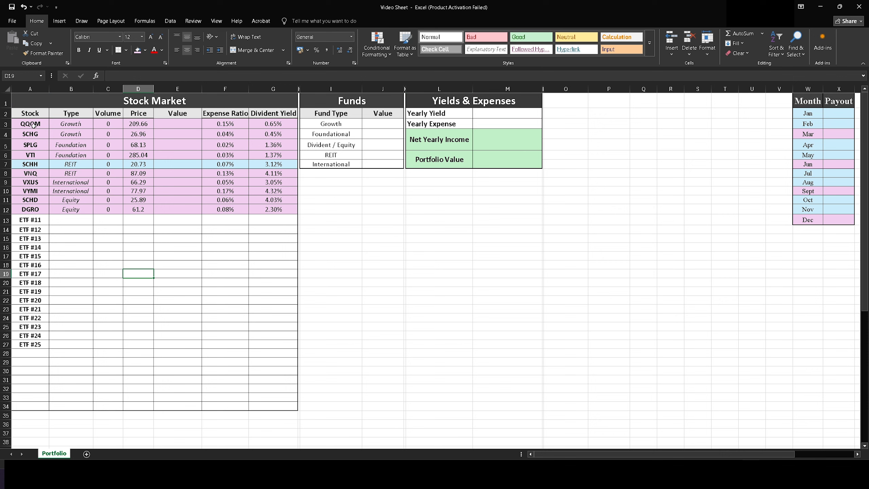
drag(33, 125, 31, 220)
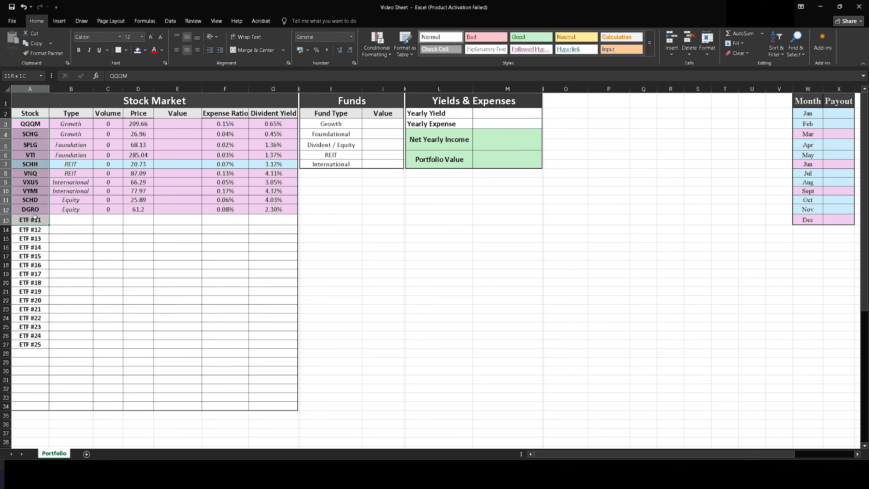
click(107, 283)
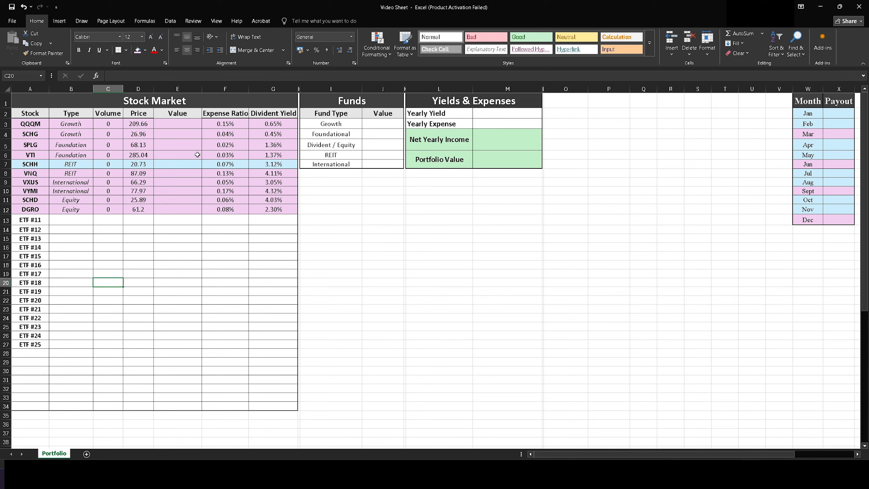
double_click(173, 128)
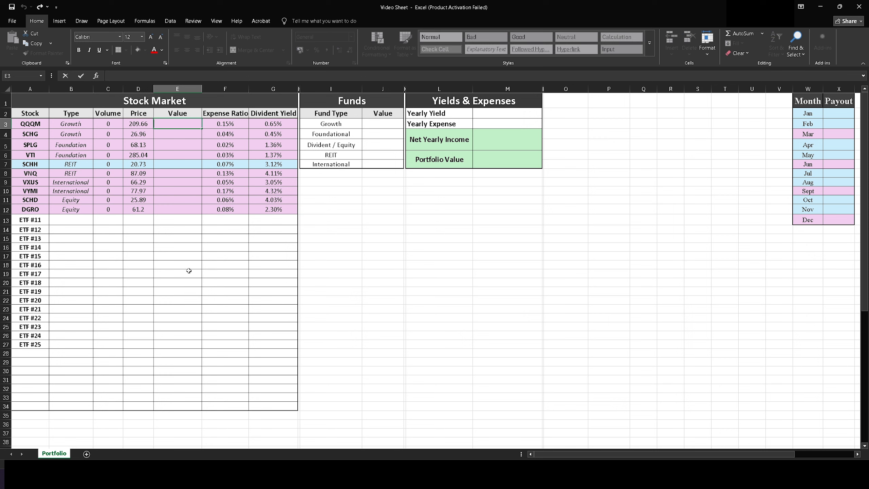
click(188, 270)
double_click(181, 125)
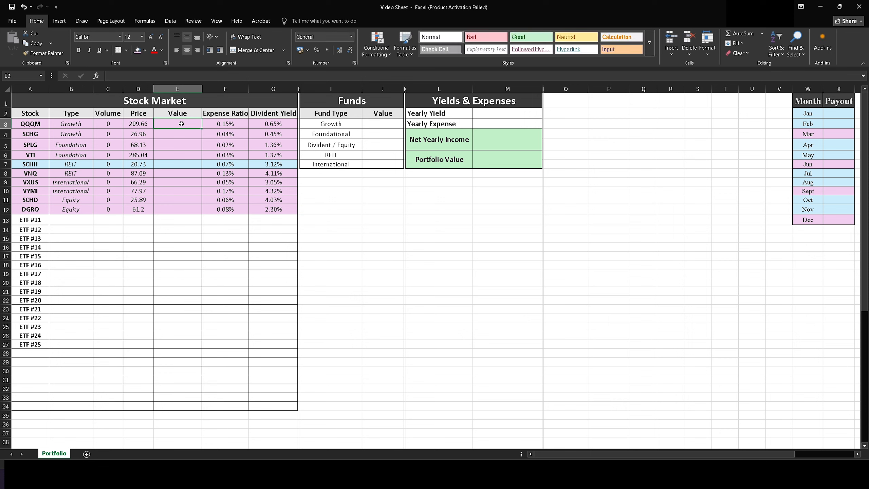
click(185, 264)
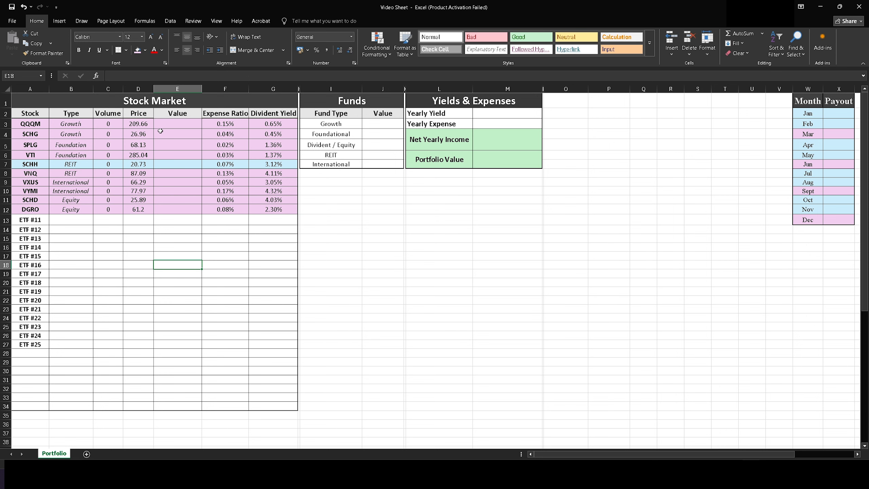
- Enter the formula =PRODUCT(C3:D3) in the QQQM row's Value cell to multiply its volume by its price
double_click(181, 124)
text(=PROF)
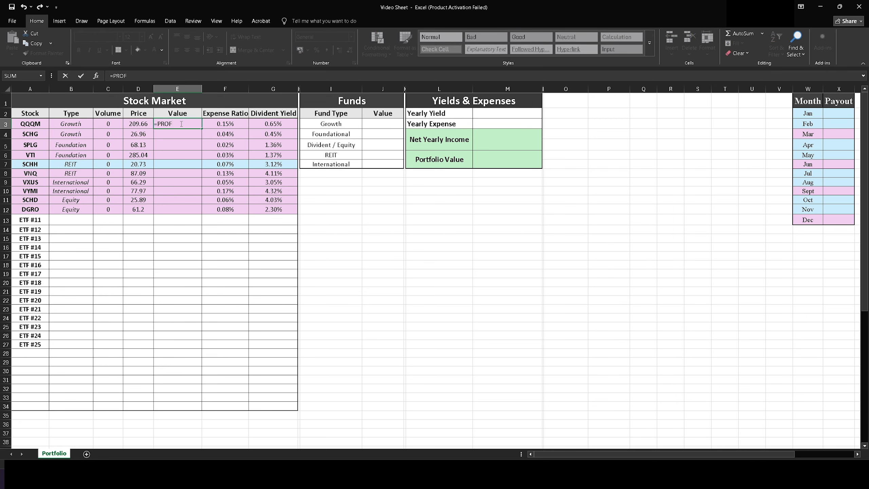
key(BackSpace)
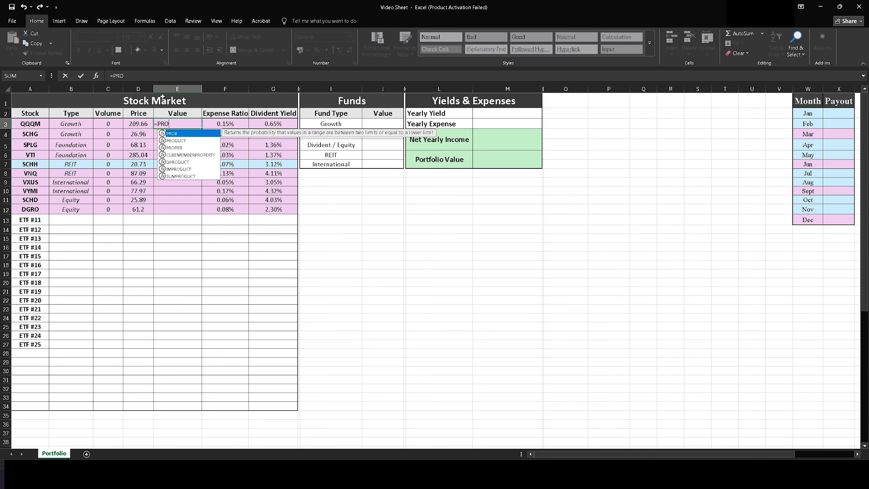
double_click(179, 141)
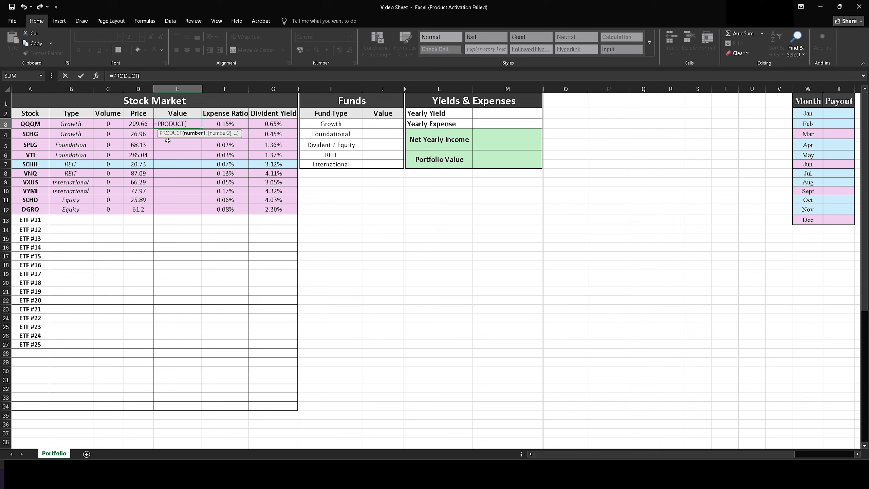
drag(103, 124, 129, 124)
key(Return)
- Copy the QQQM Value formula into the Value cells of the other nine funds, from SCHG through DGRO
click(179, 124)
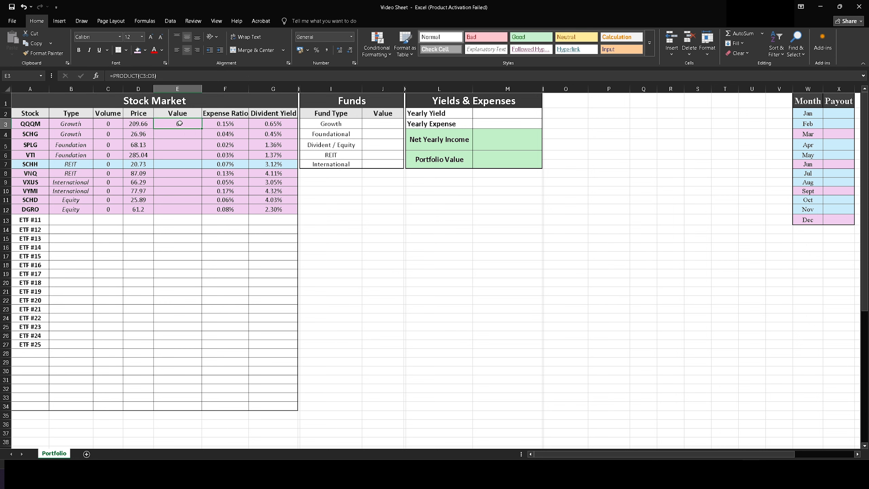
key(ctrl+c)
click(179, 134)
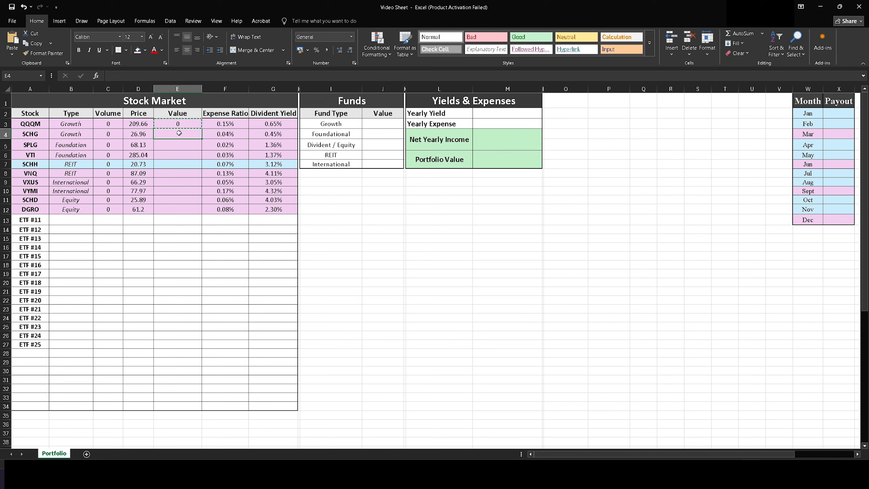
key(ctrl+v)
click(178, 146)
key(ctrl+v)
click(178, 155)
key(ctrl+v)
click(177, 164)
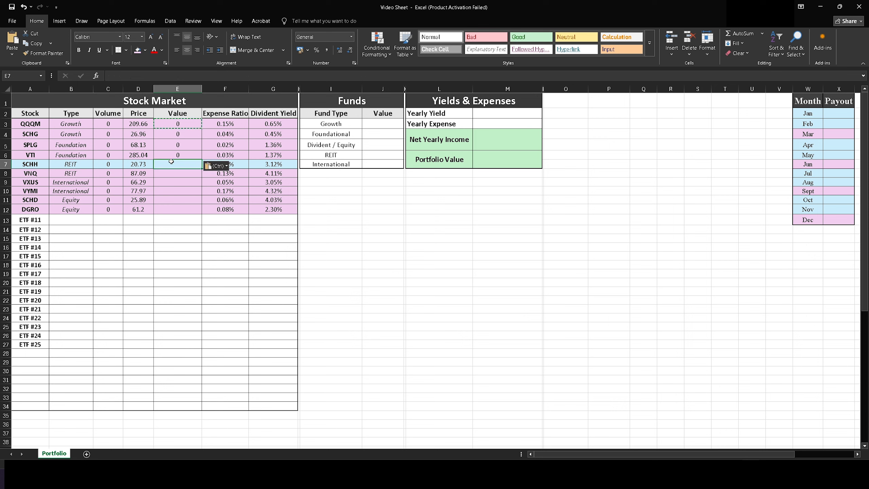
key(ctrl+v)
click(176, 174)
key(ctrl+v)
click(173, 186)
key(ctrl+v)
click(172, 193)
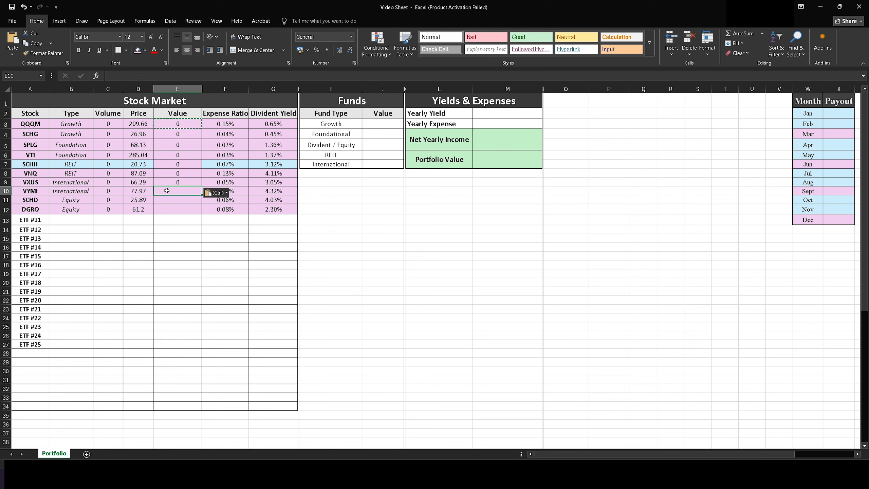
key(ctrl+v)
click(176, 200)
key(ctrl+v)
click(176, 209)
key(ctrl+v)
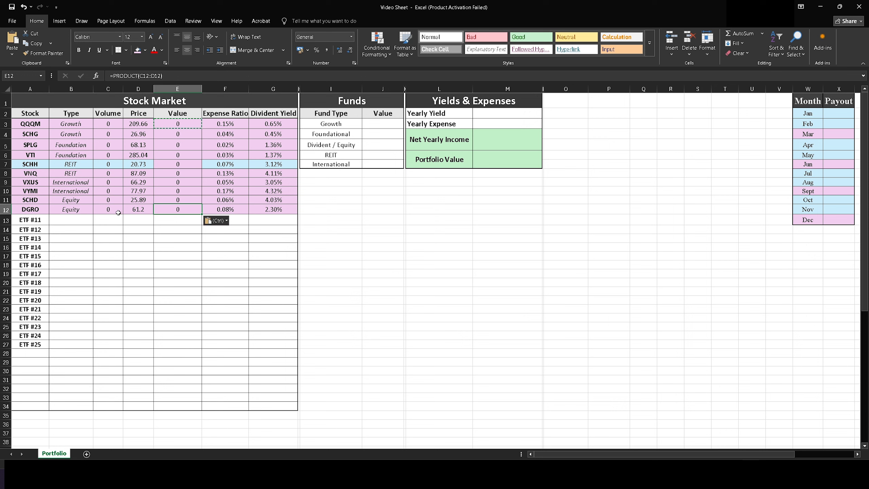
- Test the Value formulas by setting the Volume of VYMI to 2 and of SCHH to 4
click(121, 193)
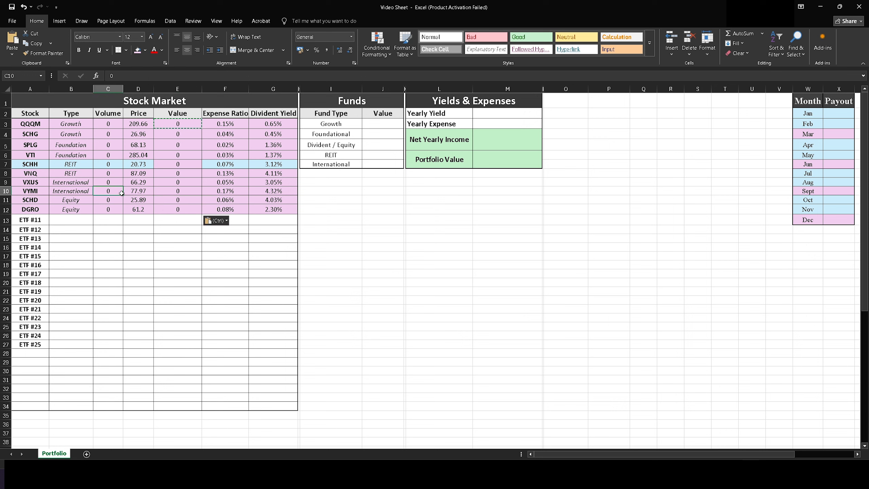
text(2)
key(Up)
key(Up)
key(Up)
text(4)
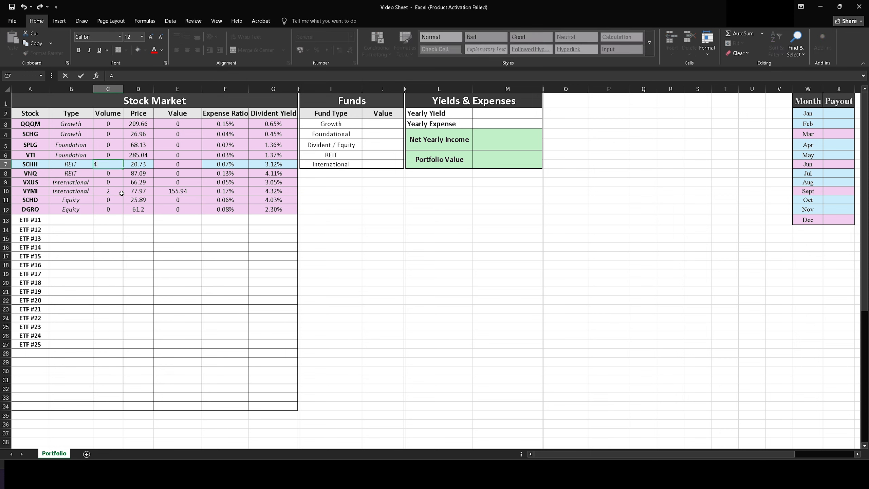
key(Up)
key(Up)
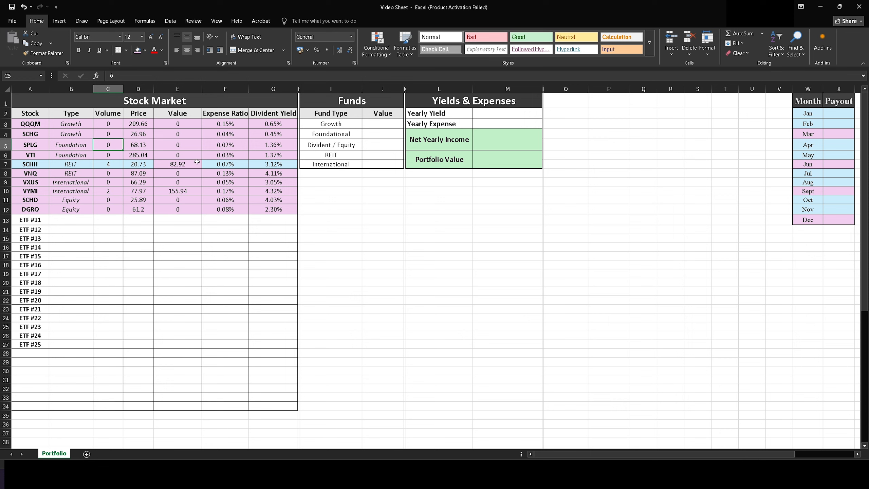
- Reset the Volume of SCHH and VYMI to 0
click(106, 166)
text(0)
key(Down)
key(Down)
key(Down)
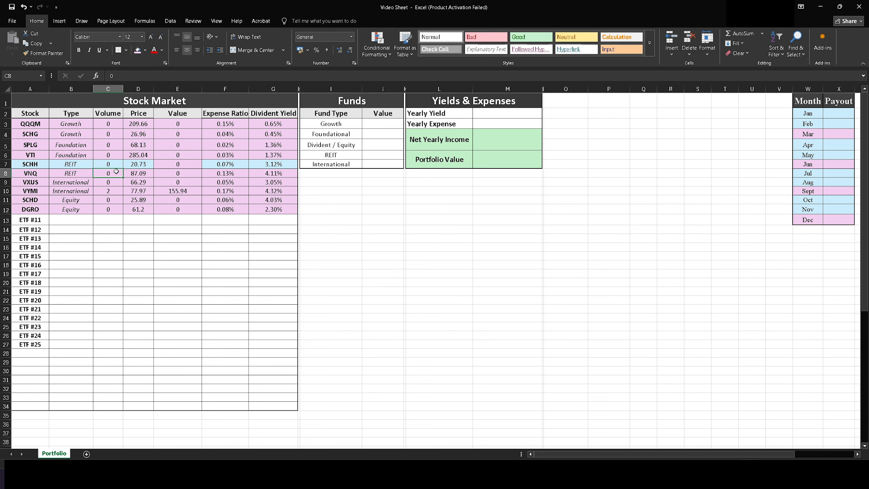
text(0)
key(Down)
key(Down)
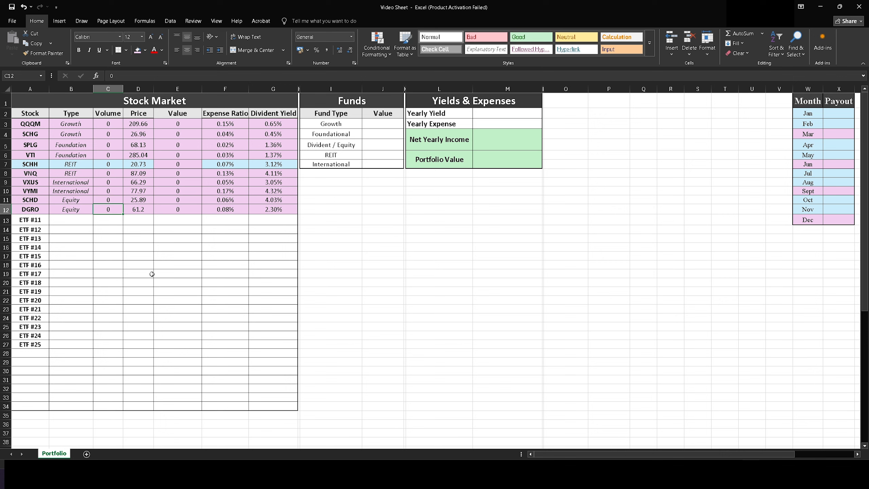
- Fill the SCHH row's Value cell with the light blue theme colour used in the rest of its row
click(183, 167)
click(145, 50)
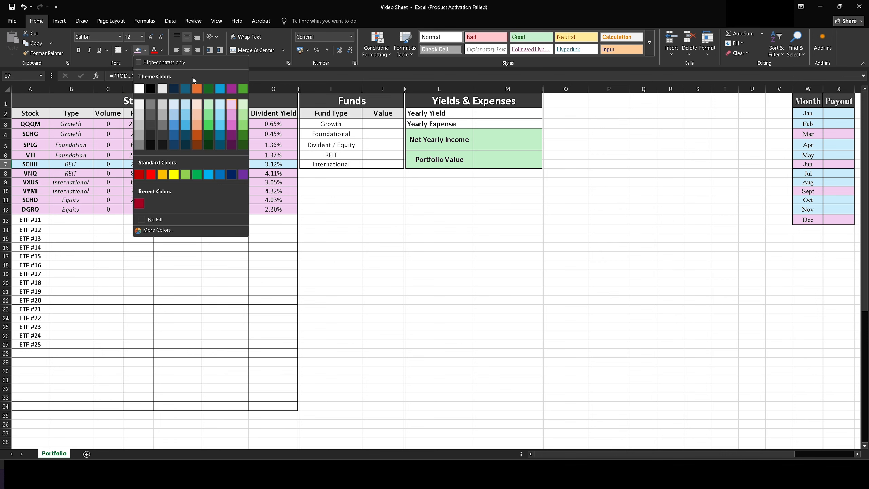
click(218, 102)
click(211, 241)
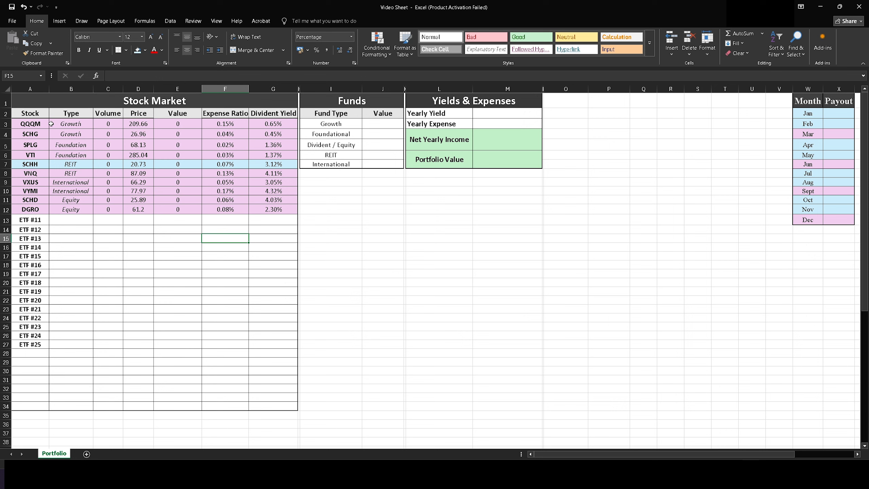
drag(34, 127, 263, 155)
click(177, 256)
drag(37, 167, 268, 174)
click(247, 261)
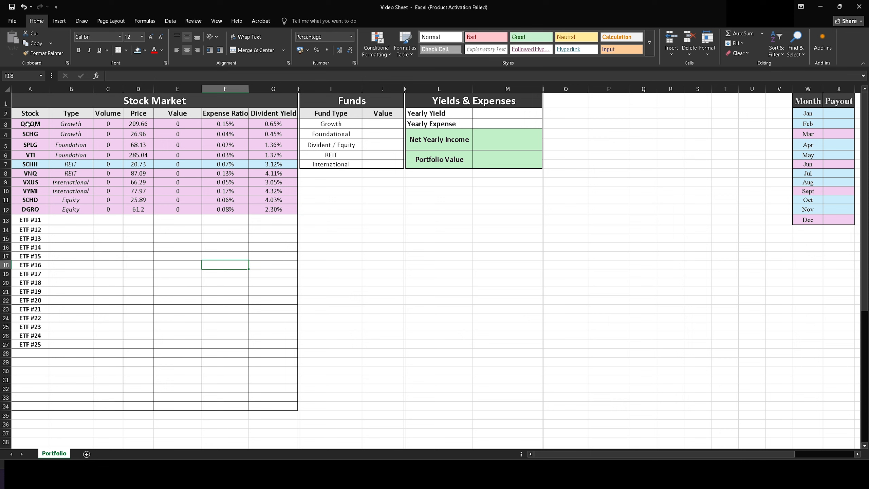
drag(28, 124, 240, 163)
drag(670, 246, 698, 247)
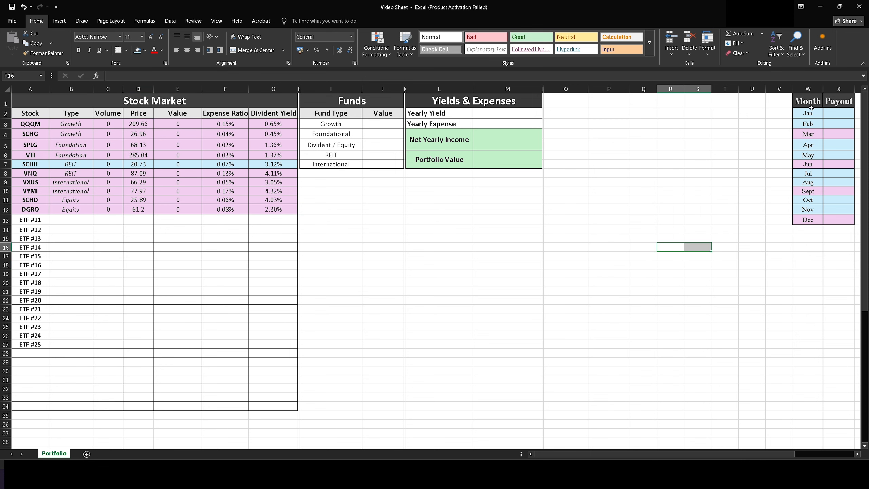
click(425, 270)
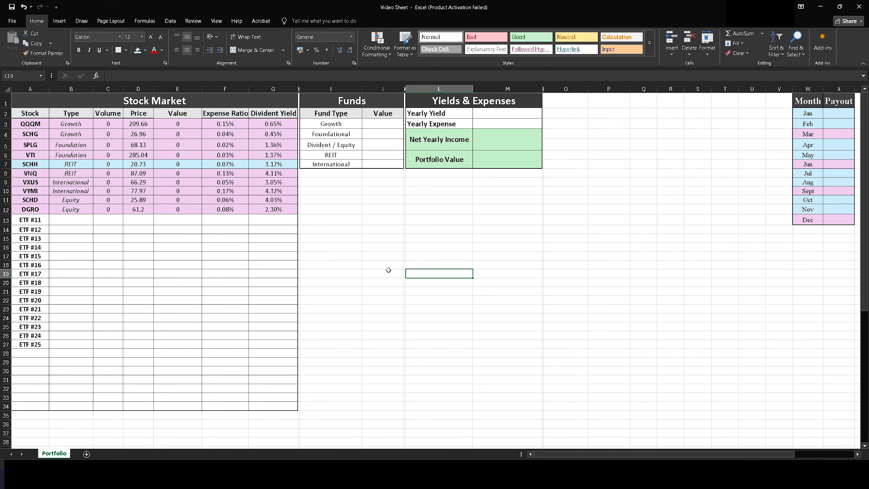
drag(30, 103, 242, 356)
drag(330, 300, 330, 308)
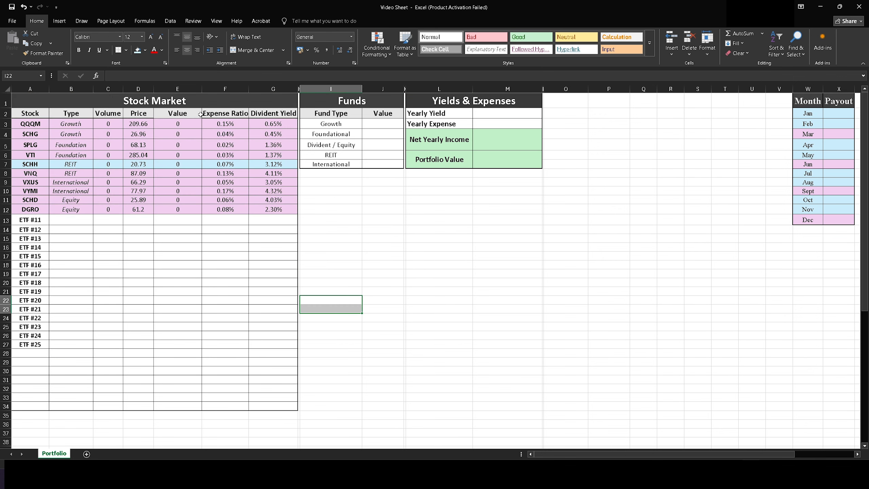
drag(323, 103, 380, 164)
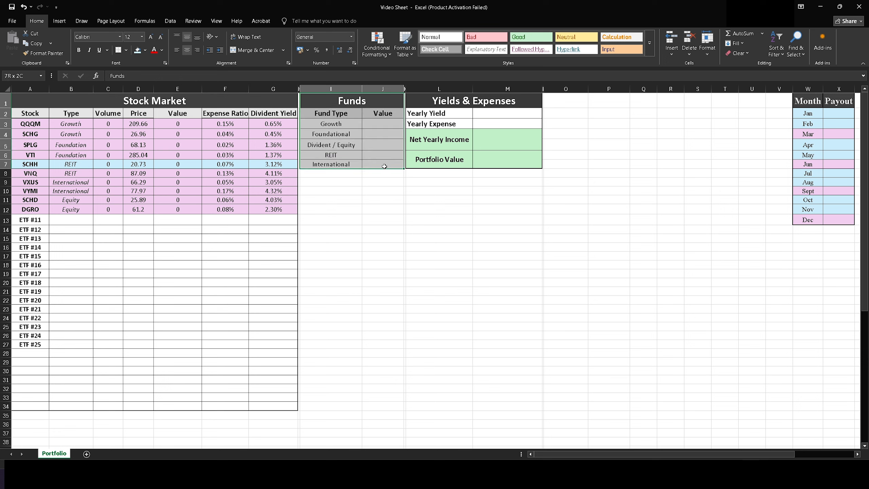
click(367, 224)
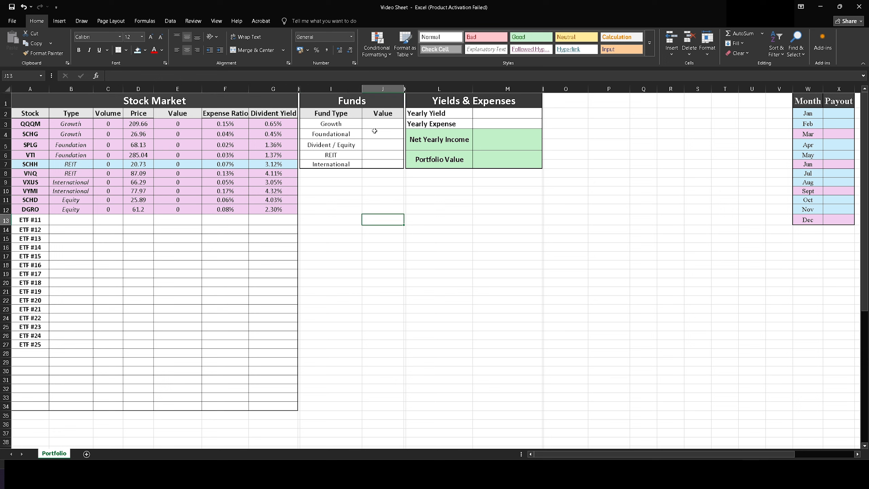
- Total the fund values in the Funds table using SUM of E3:E4 for Growth and SUM of E5:E6 for Foundational
double_click(382, 123)
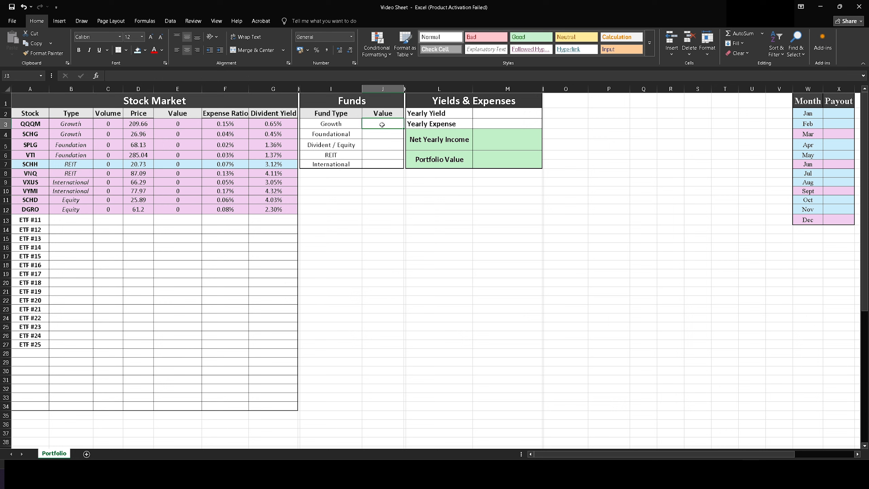
text(=SUM()
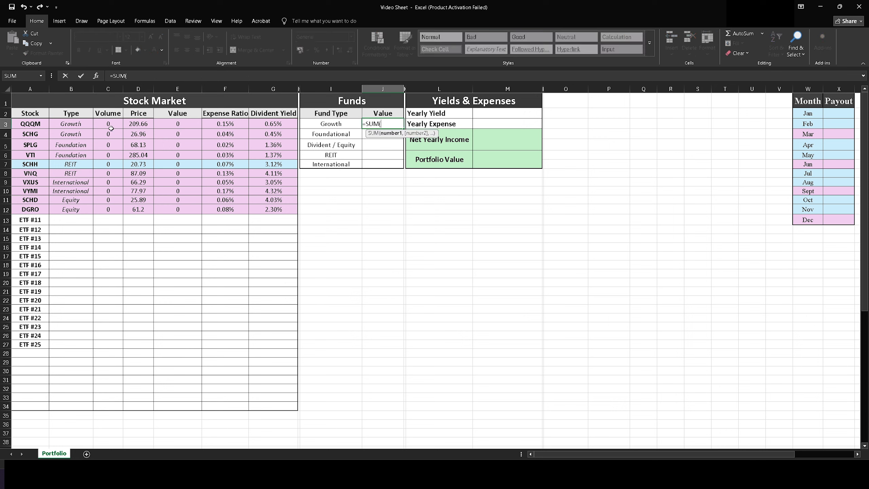
drag(191, 124, 190, 130)
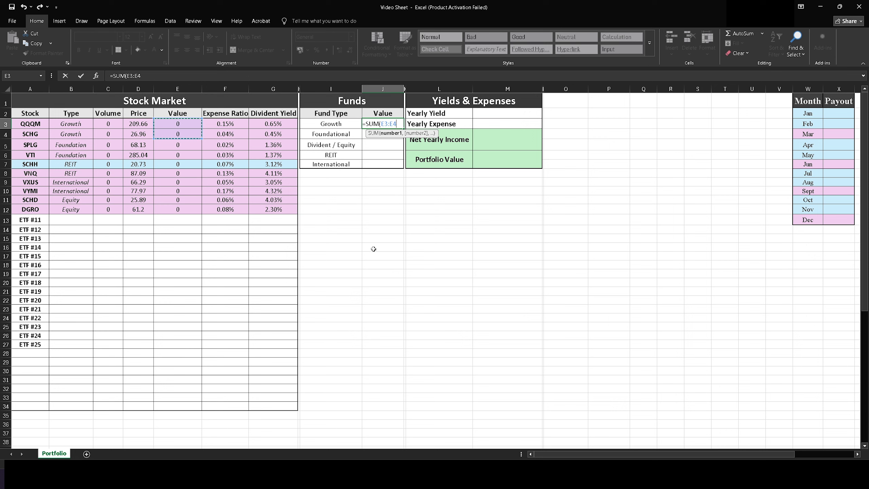
key(Return)
text(=S)
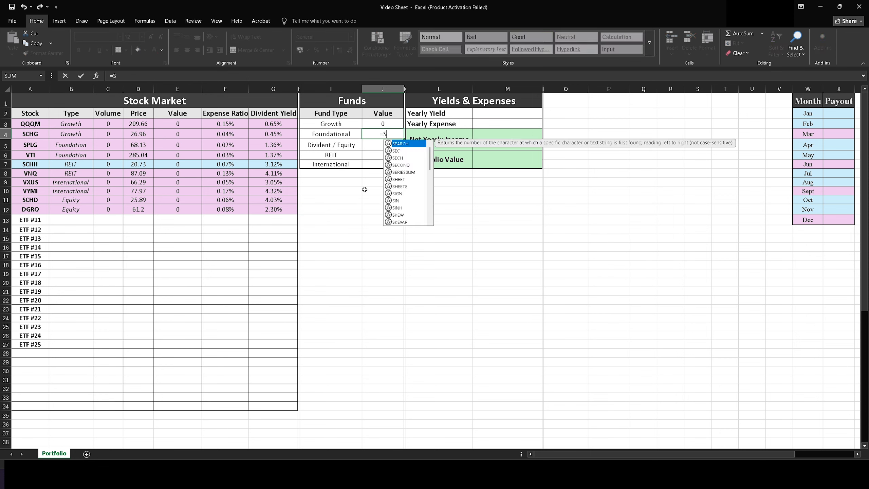
text(UM()
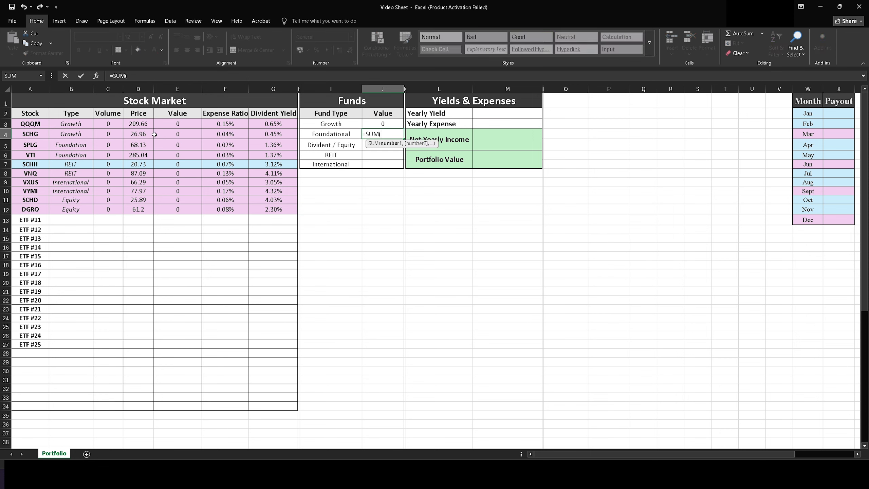
drag(179, 146, 165, 156)
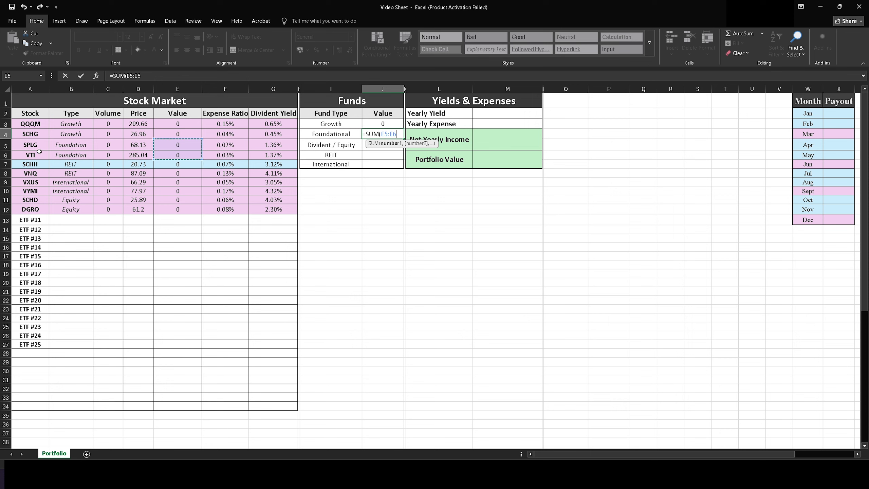
key(Return)
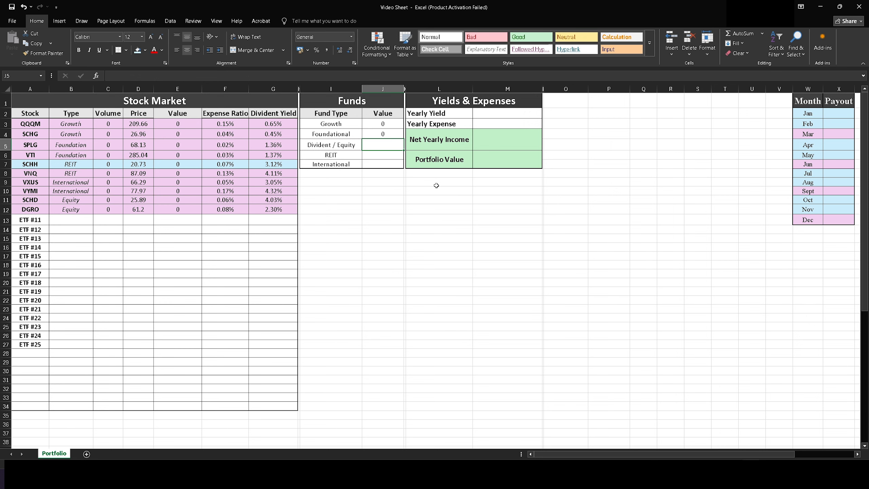
- Enter SUM formulas for Divident / Equity over E11:E12 and for REIT over the SCHH and VNQ Value cells
text(=SUM()
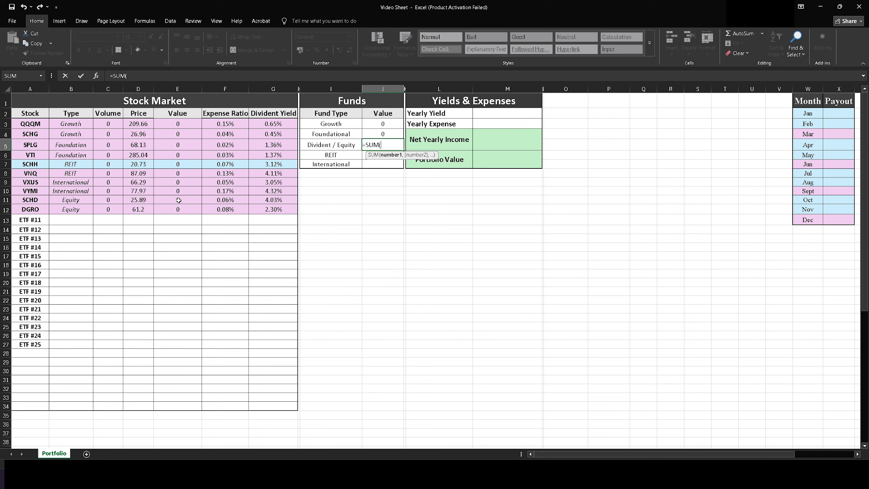
drag(179, 199, 178, 209)
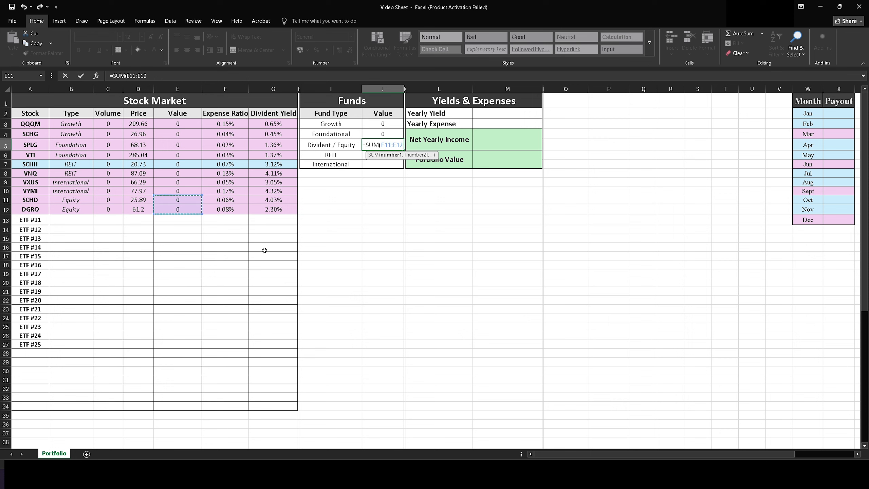
key(Return)
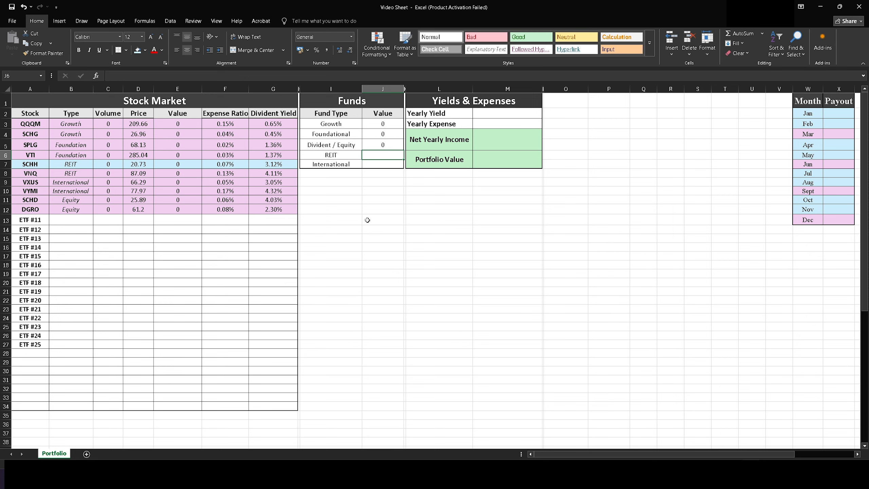
text(=SU)
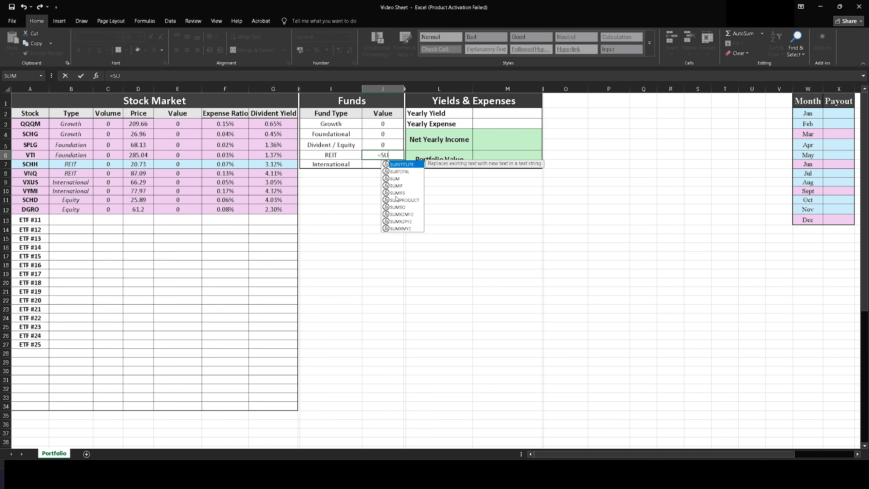
double_click(394, 178)
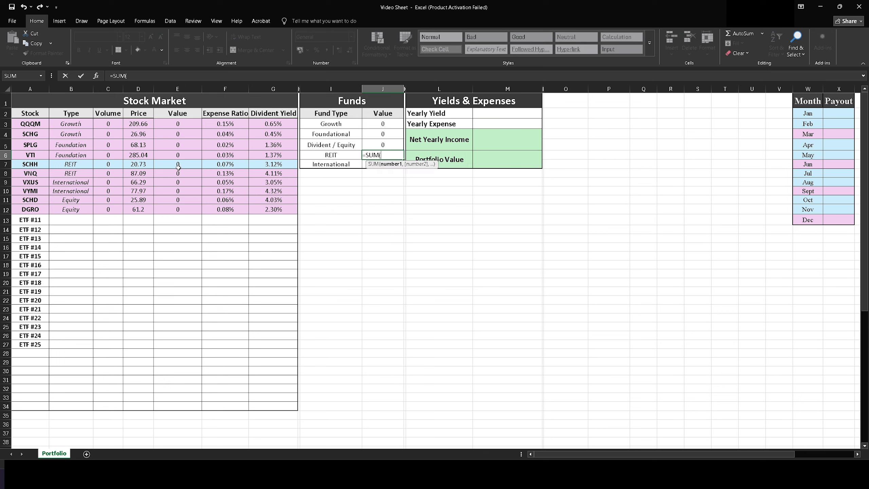
drag(178, 167, 182, 171)
key(Return)
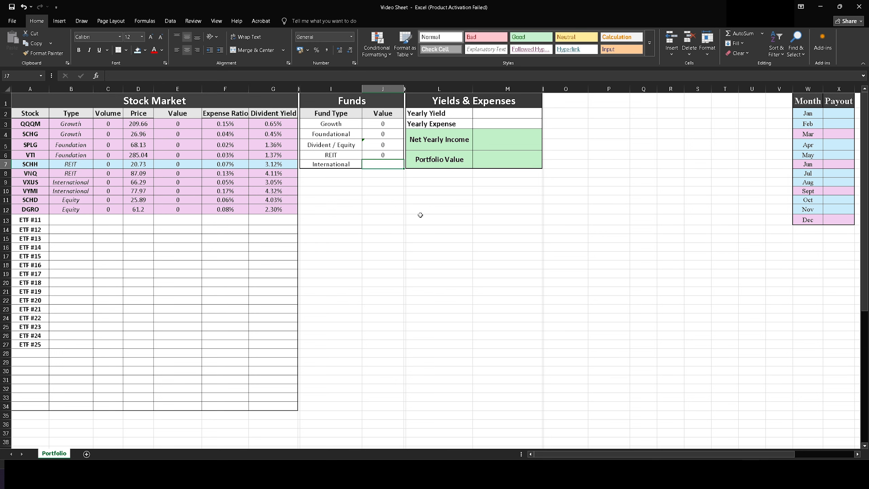
- Total the International funds in the Funds table with a SUM of E9:E10
text(S)
key(BackSpace)
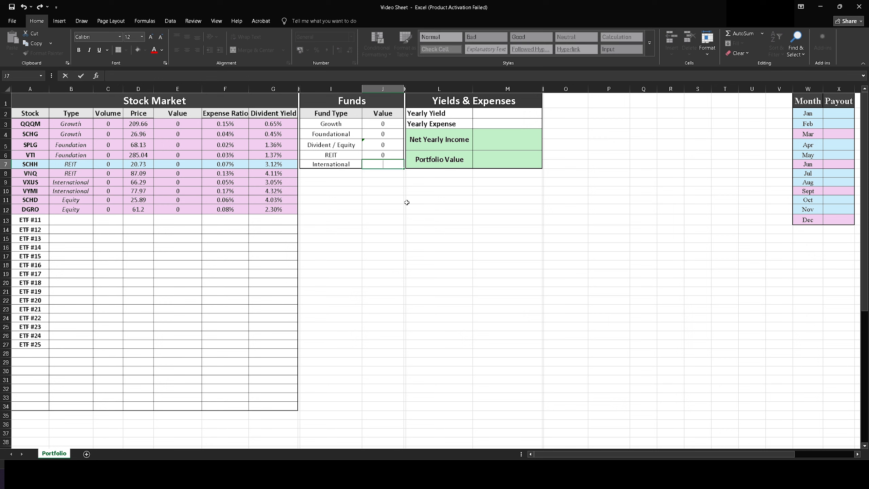
text(=SU)
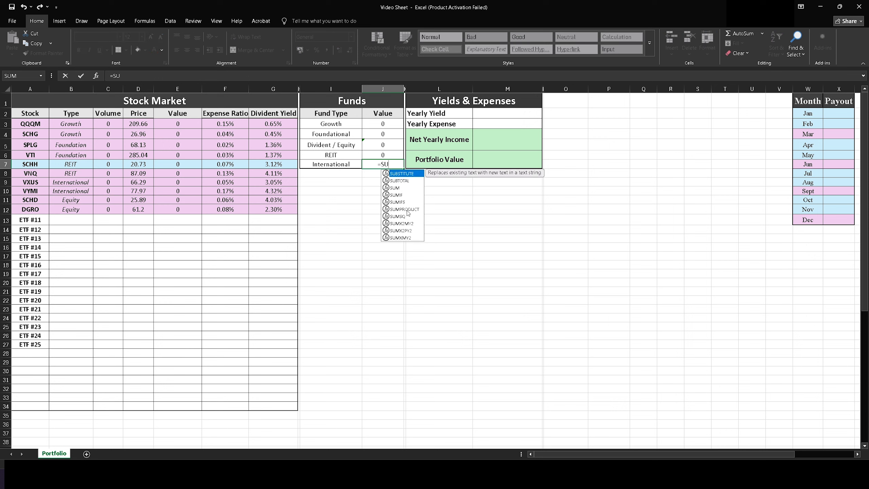
double_click(398, 189)
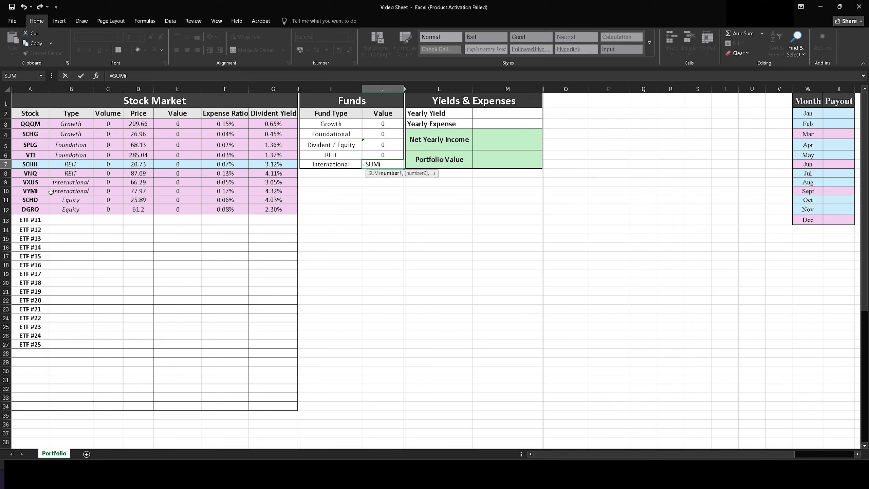
drag(188, 183, 185, 191)
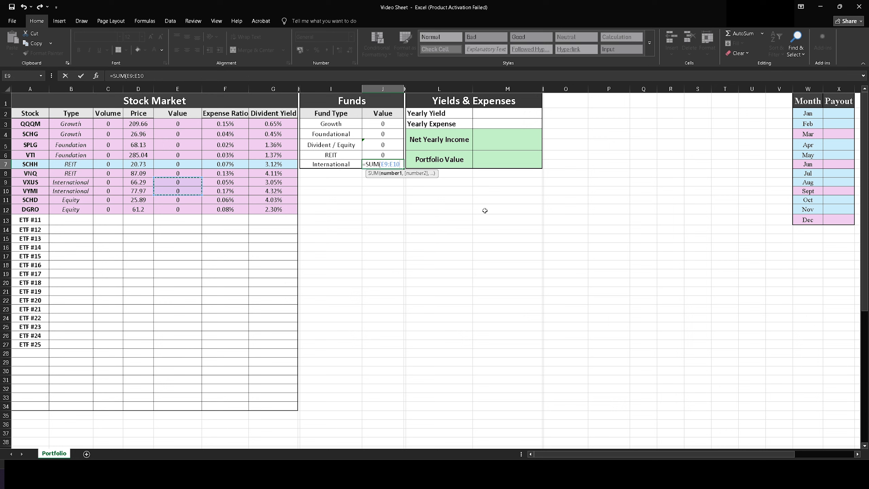
key(Return)
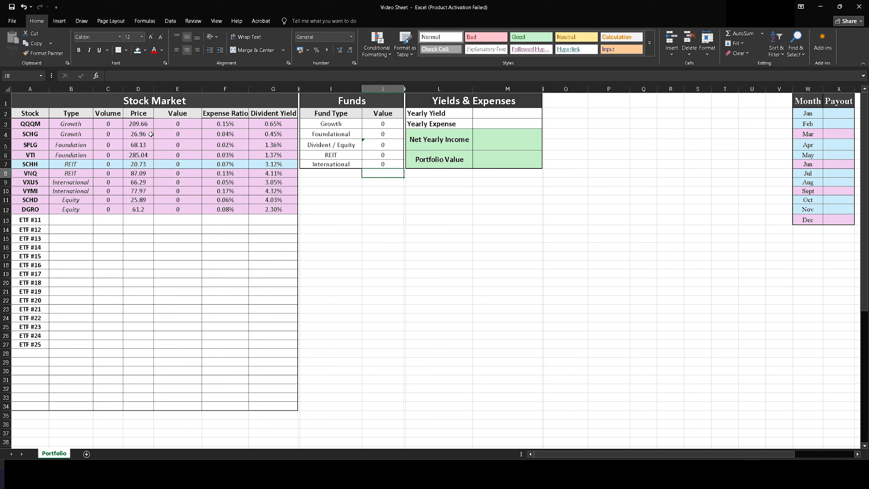
- Try to test the Growth total by entering 5 directly in the QQQM Value cell
click(187, 125)
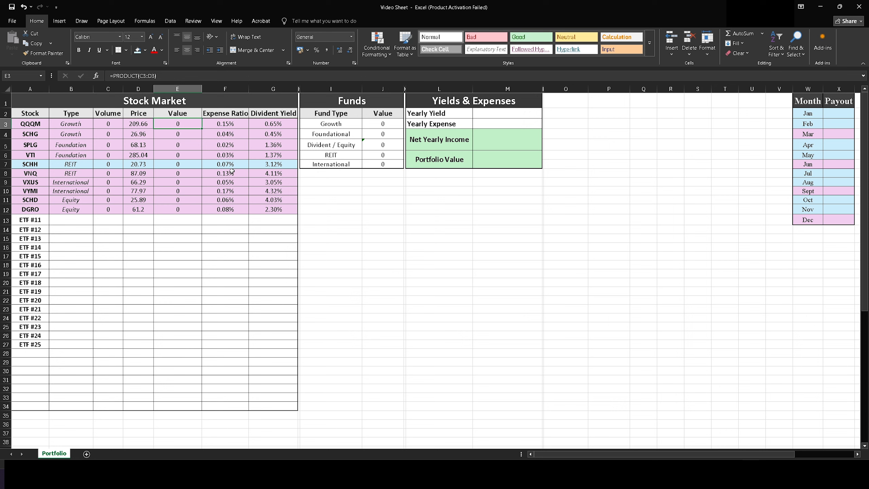
text(5)
key(Return)
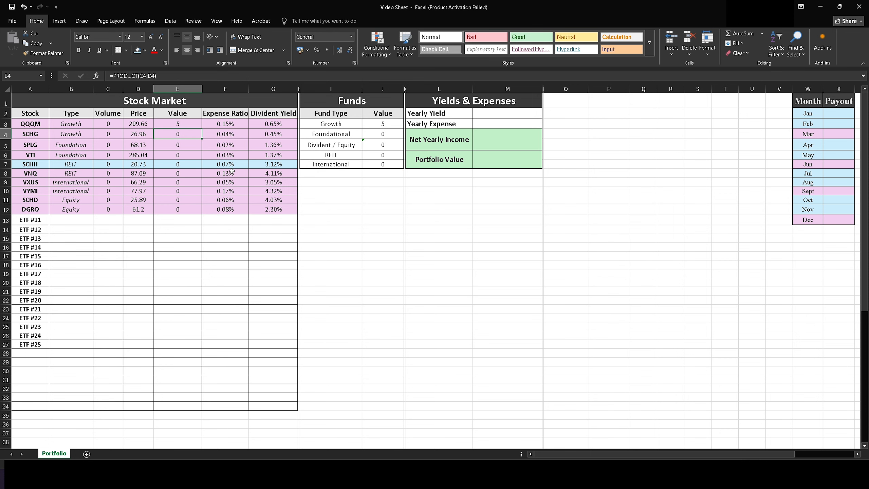
key(Up)
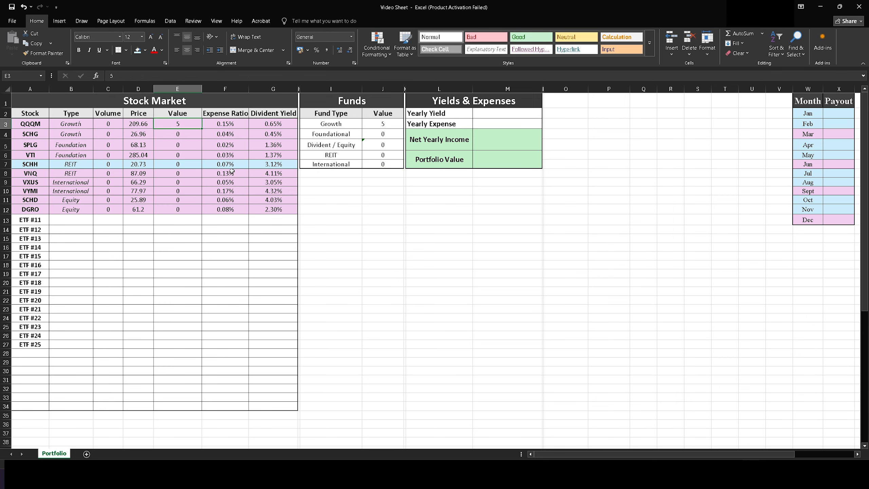
- Clear the QQQM Value cell and refill it with the Value formula copied from the SCHG row
key(ctrl+z)
key(BackSpace)
key(Return)
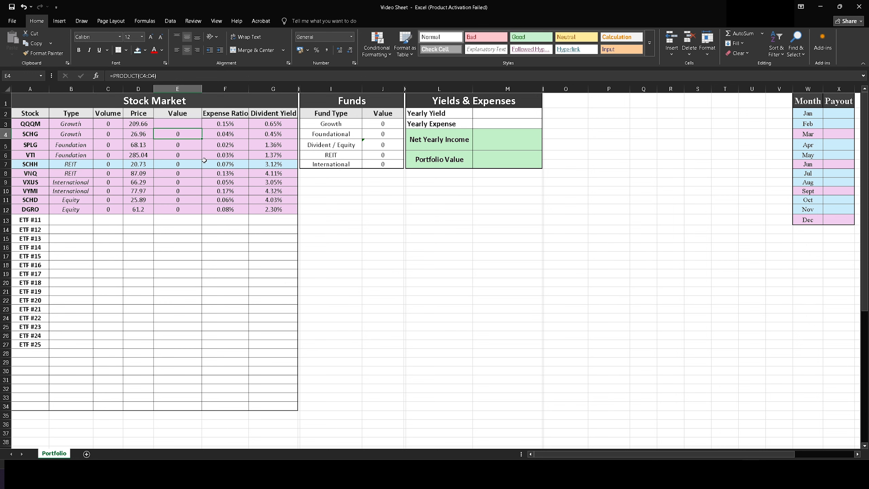
key(ctrl+c)
key(Up)
key(ctrl+v)
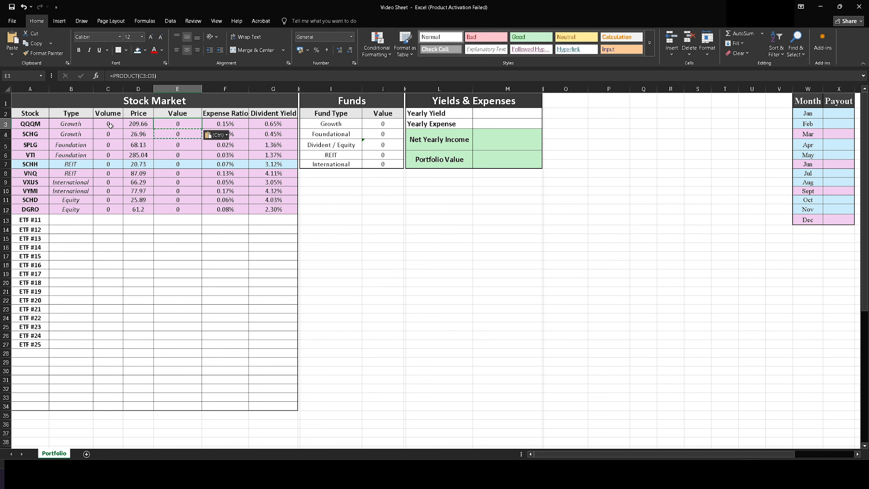
- Test the Growth total by setting the Volume of QQQM to 5 and of SCHG to 3
click(110, 125)
text(5)
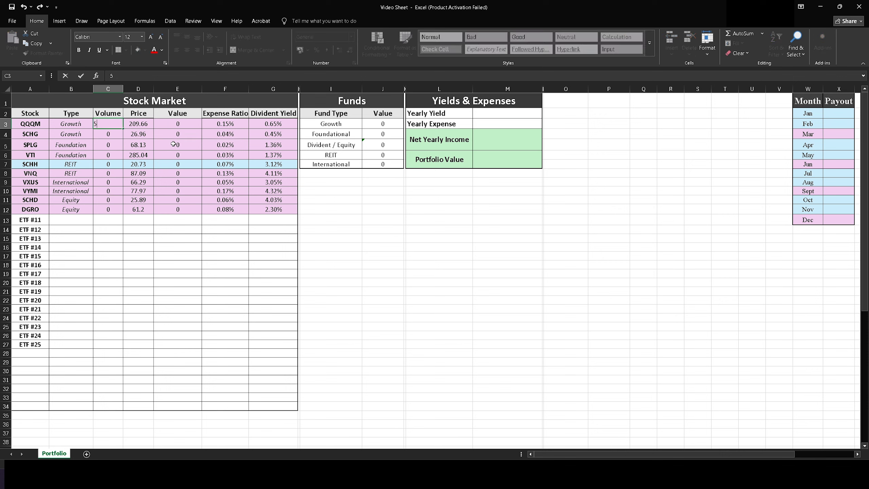
key(Return)
key(Return)
key(Up)
text(3)
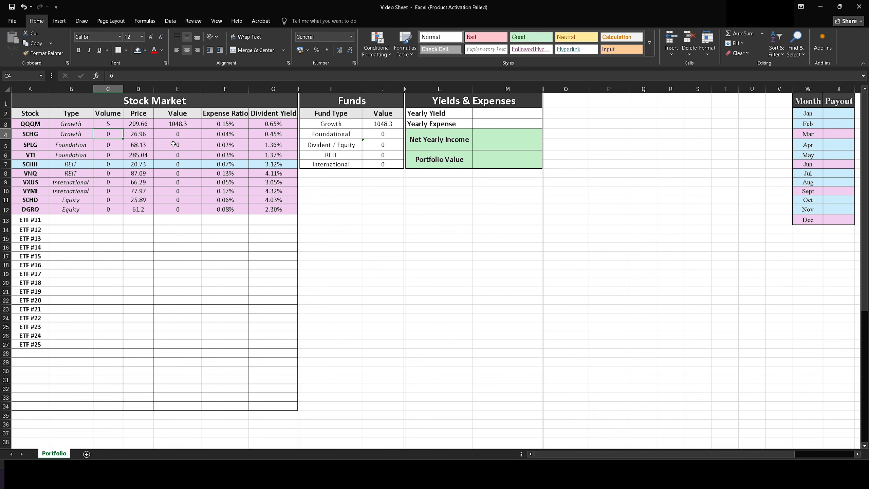
key(Return)
- Test the Foundational and REIT totals by setting the Volumes of SPLG to 5, VTI to 1, SCHH to 7 and VNQ to 8
text(5)
key(Return)
text(1)
key(Return)
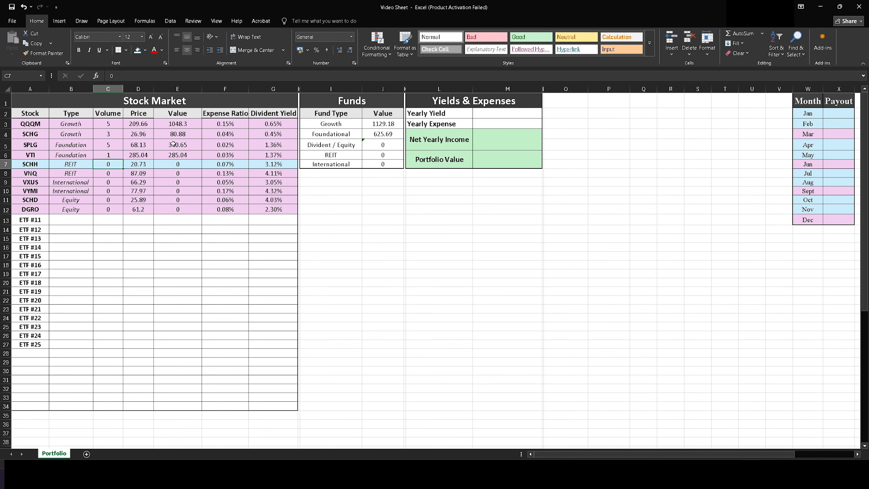
text(7)
key(Return)
text(8)
key(Return)
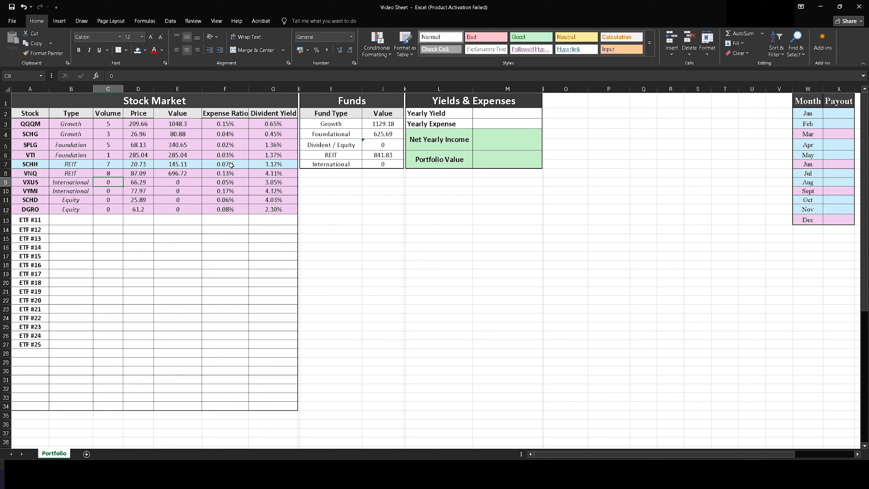
- Reset the Volumes of the six funds from QQQM through VNQ to 0
click(114, 125)
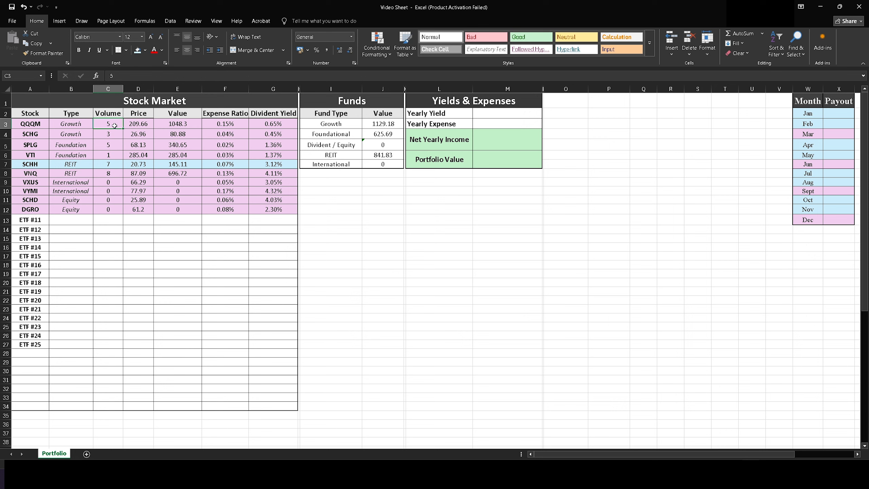
text(0 0 0 0 0 0)
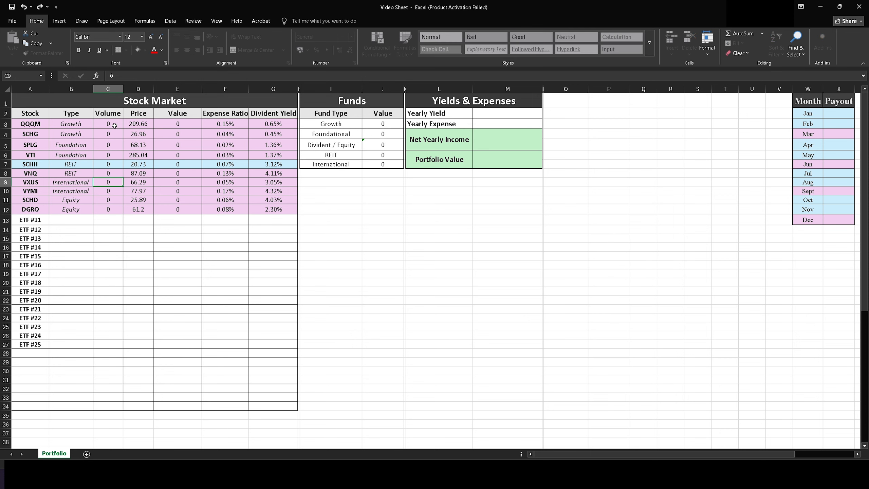
drag(527, 203, 506, 209)
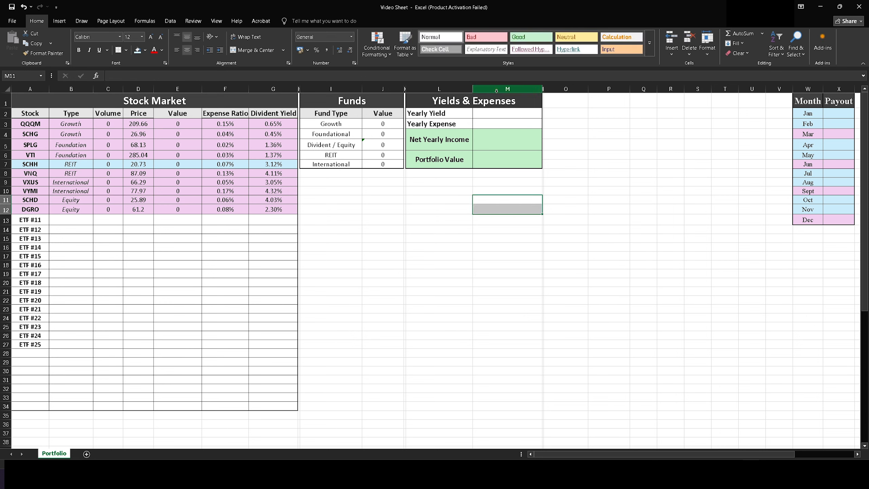
double_click(509, 113)
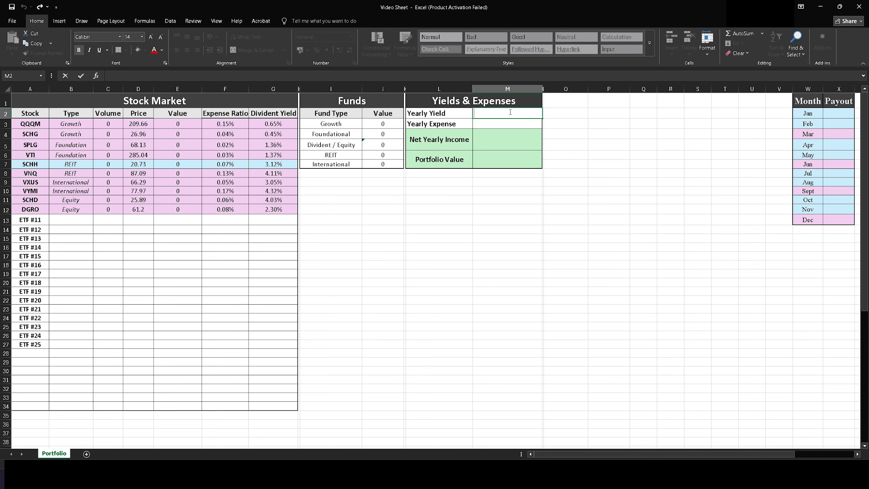
click(439, 304)
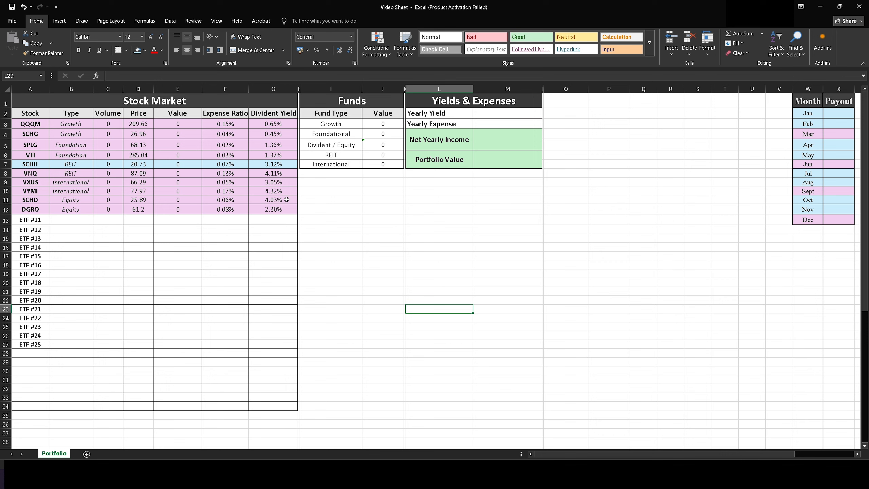
- Start the Yearly Yield formula in M2 with =(e3*g3)+, multiplying QQQM's Value by its Dividend Yield
double_click(512, 113)
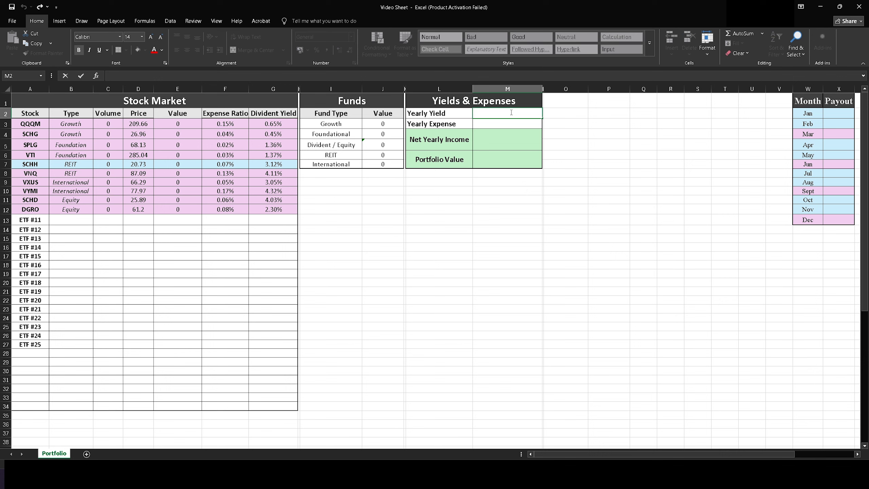
text(=()
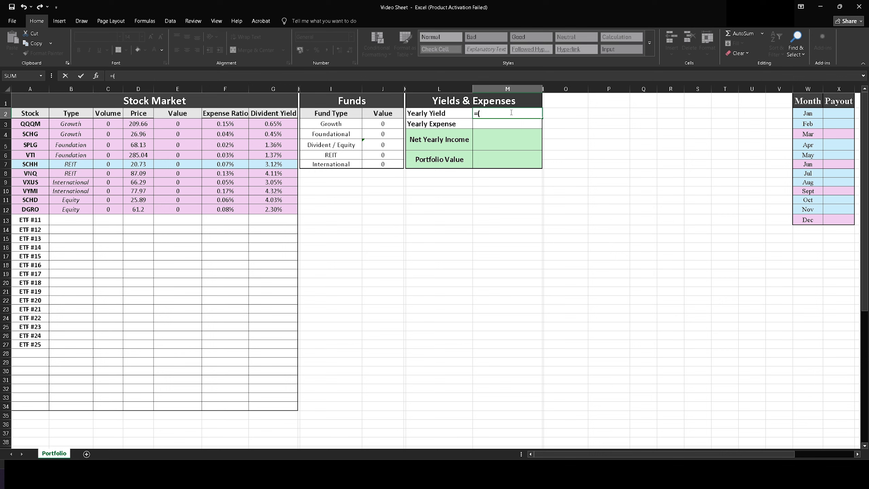
text(e3)
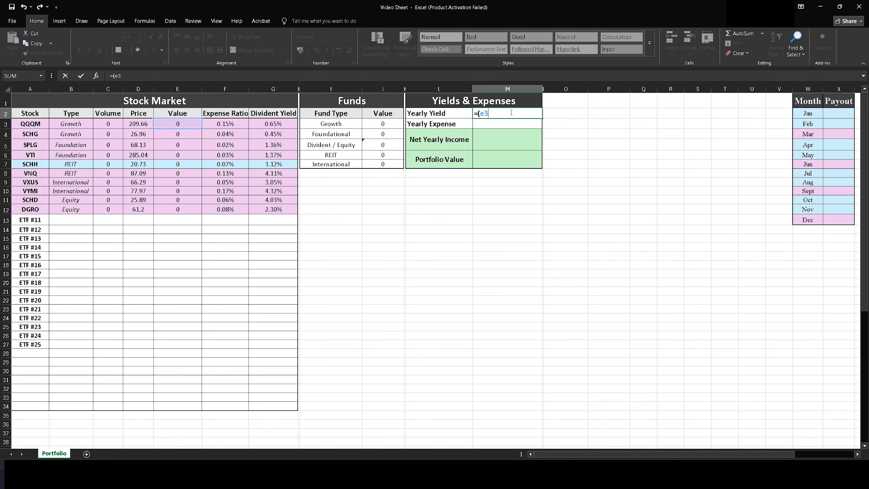
text(*g3)+()
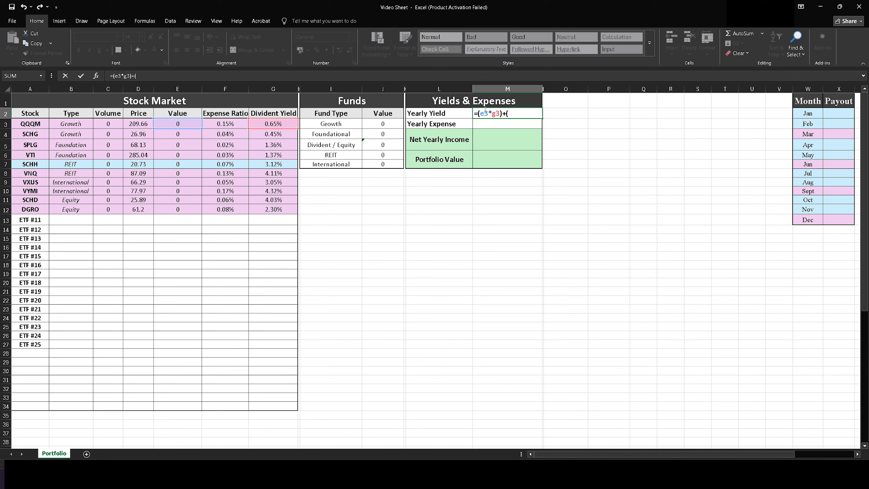
key(BackSpace)
- Copy the (e3*g3) term and append three more copies of it to the Yearly Yield formula, joined by plus signs
drag(478, 114, 502, 117)
key(ctrl+c)
click(512, 115)
key(ctrl+v)
text(+)
key(ctrl+v)
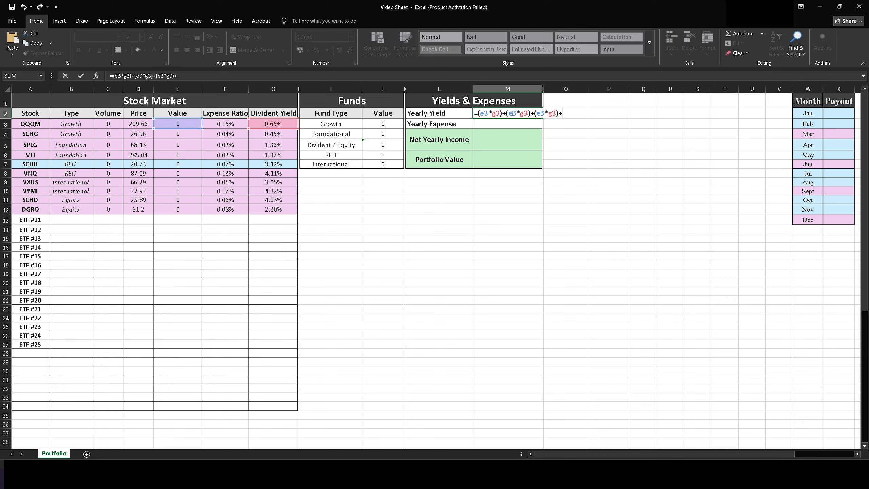
text(+)
key(ctrl+v)
- Change the second term of the Yearly Yield formula to (e4*g4) for the SCHG row
click(516, 116)
key(BackSpace)
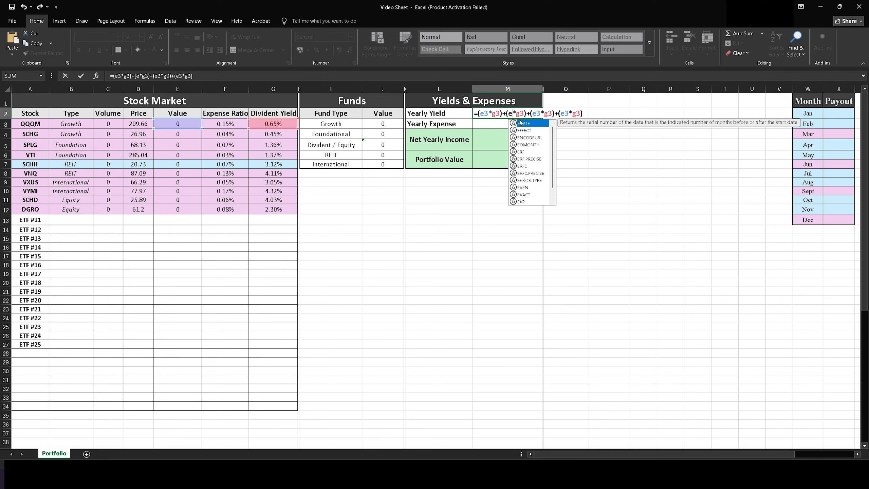
text(4)
key(BackSpace)
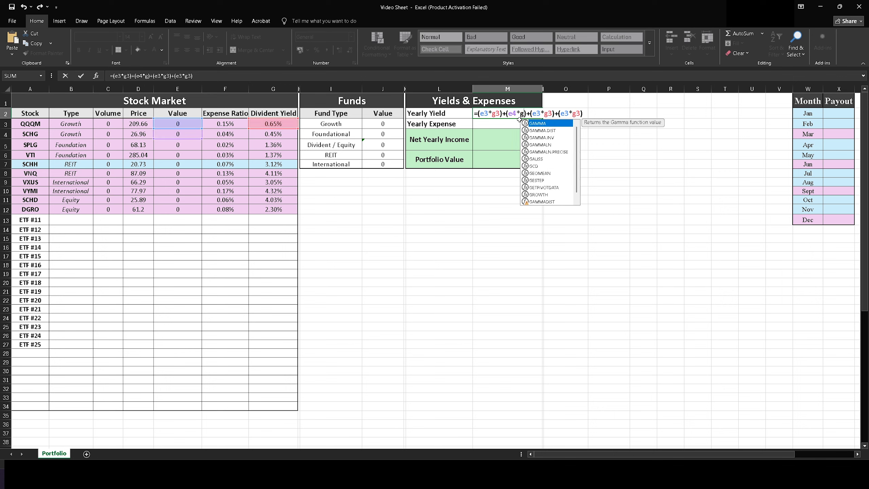
text(4)
- Change the third term of the Yearly Yield formula to (e5*g5) for the SPLG row
key(Right)
key(Right)
key(Right)
key(Right)
key(Right)
key(BackSpace)
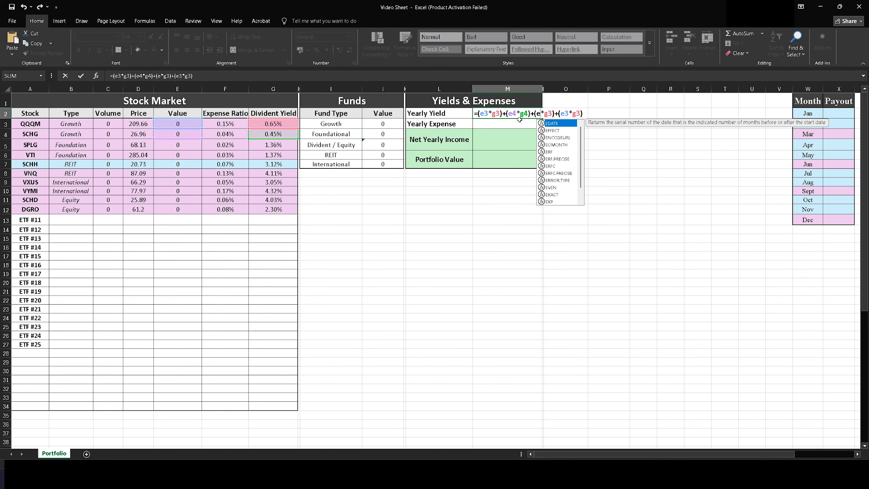
text(4)
key(BackSpace)
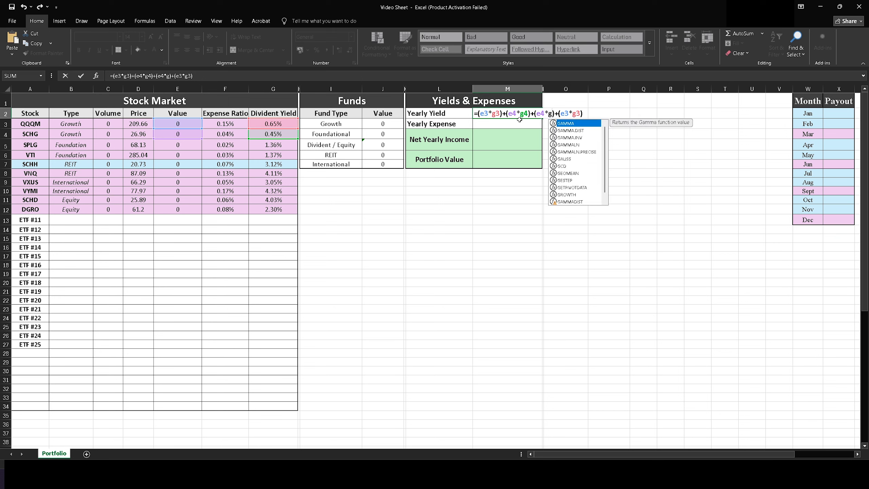
text(45)
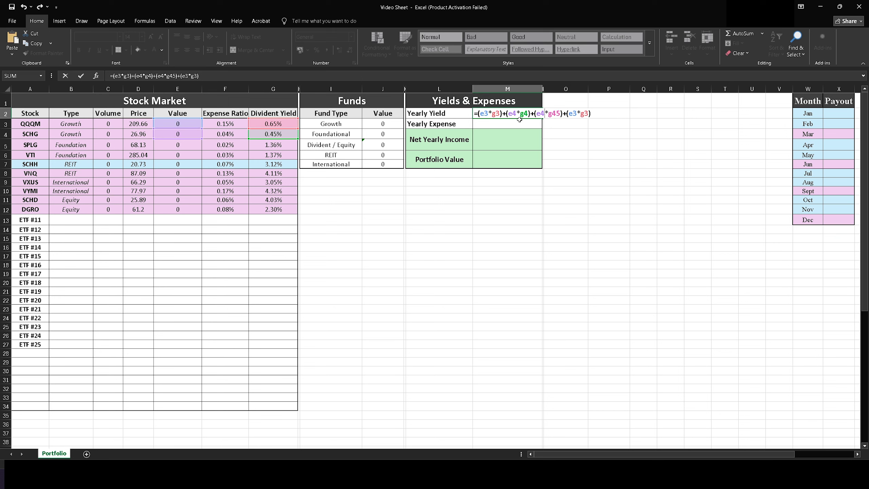
key(BackSpace)
text(5)
key(Right)
key(Right)
key(BackSpace)
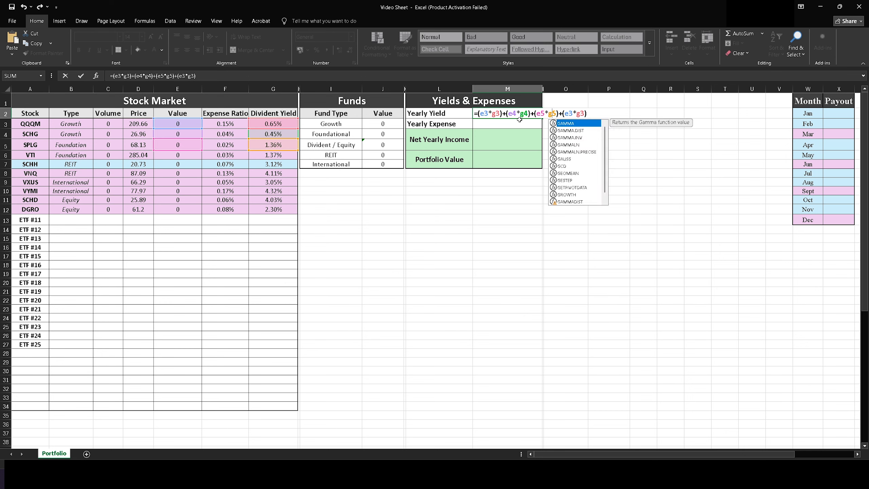
- Set the fourth Yearly Yield term to (e5*g5), extend the sum with terms (e6*g6) through (e12*g12), and enter the formula
key(Right)
key(Right)
key(Right)
key(Delete)
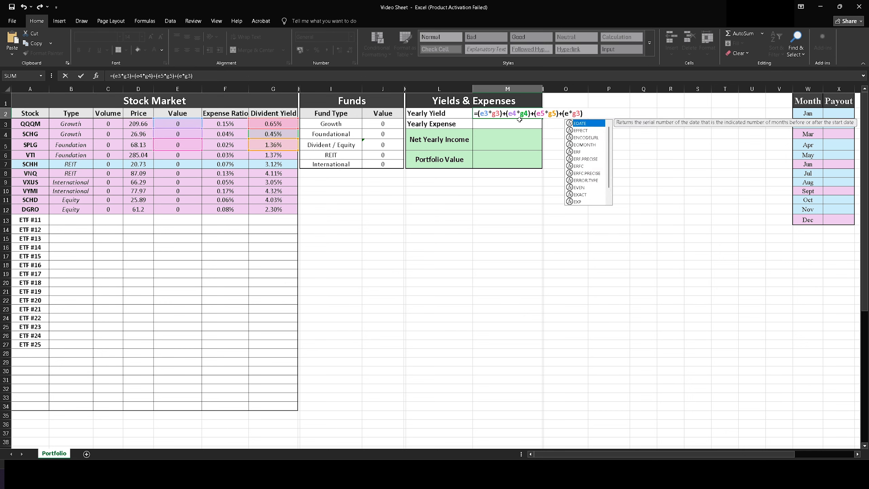
text(5)
key(BackSpace)
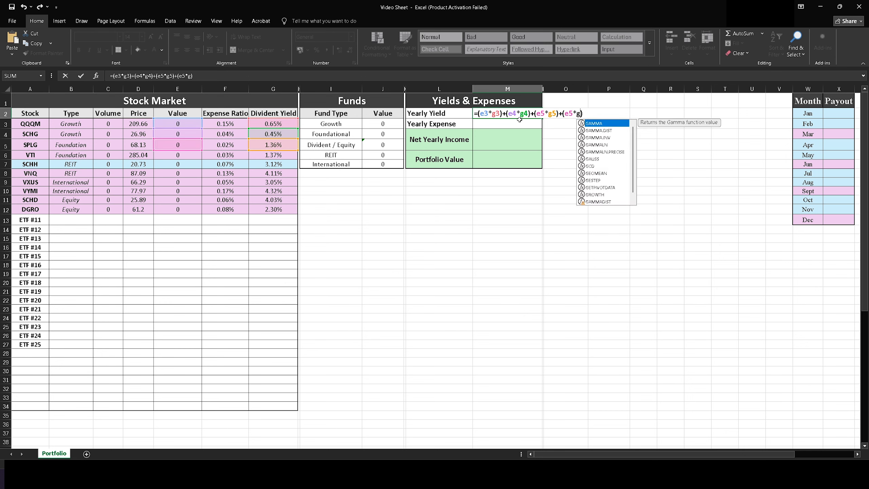
text(5)
key(ctrl+v)
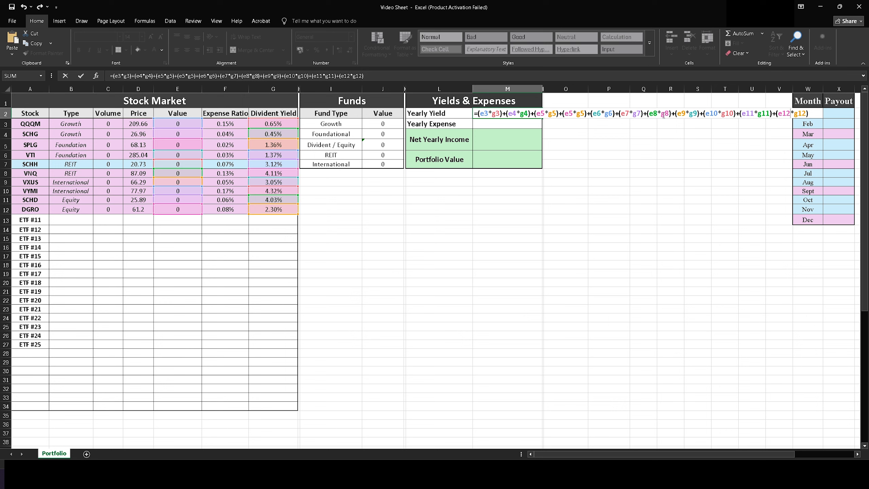
key(Return)
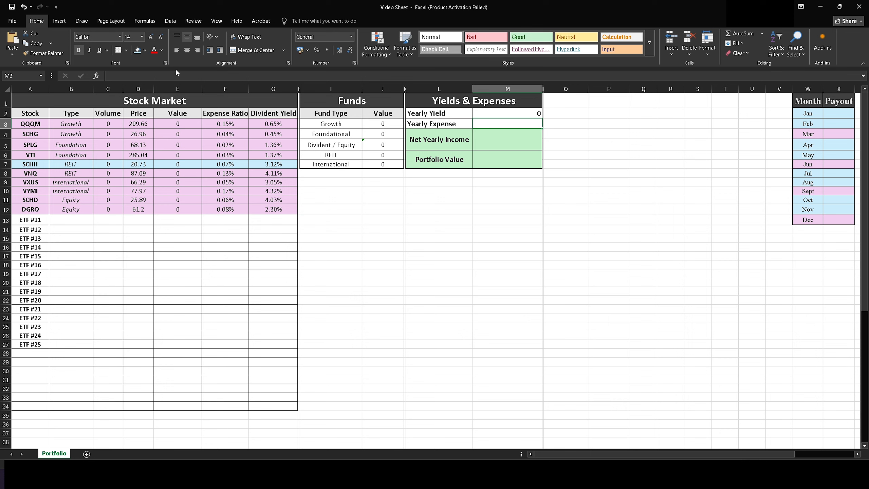
- Test the Yearly Yield formula with a Volume of 4 for SCHG, and reset that Volume to 0
click(116, 134)
text(4)
key(Return)
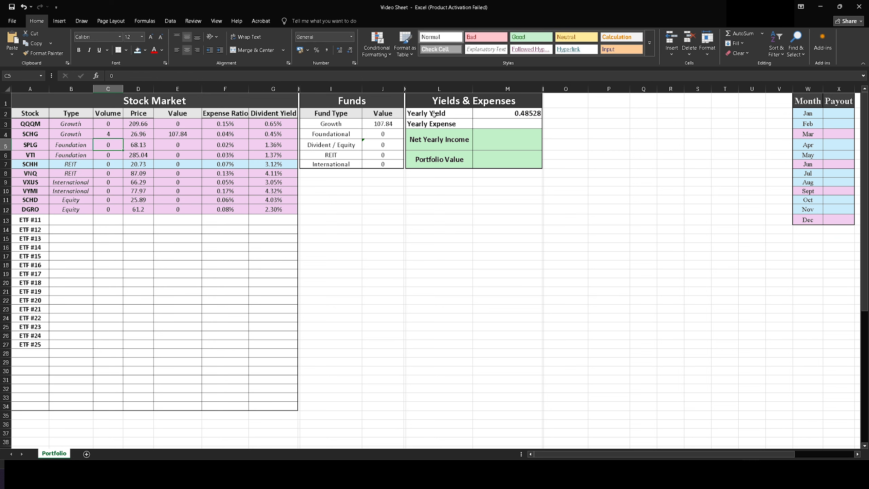
key(Up)
text(0)
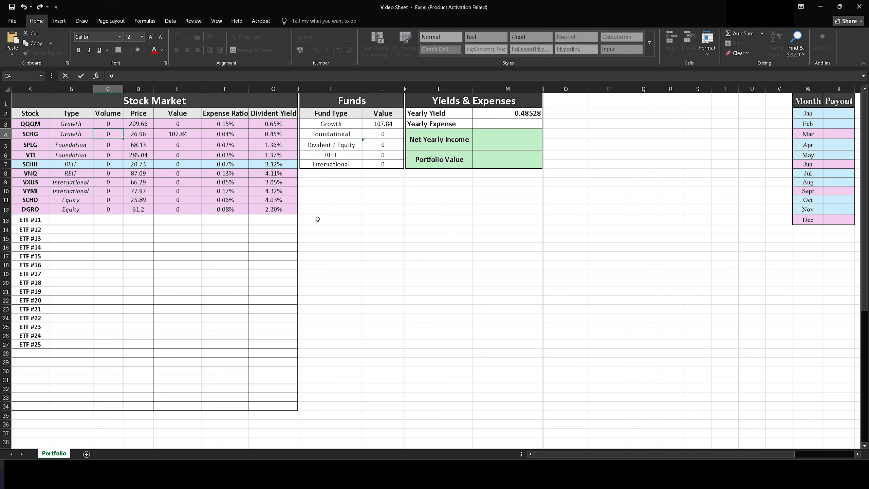
key(Return)
click(471, 238)
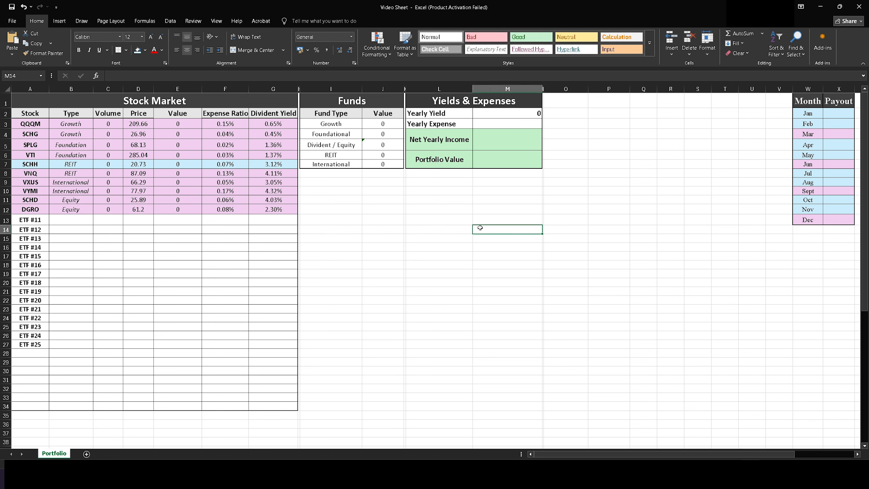
double_click(503, 124)
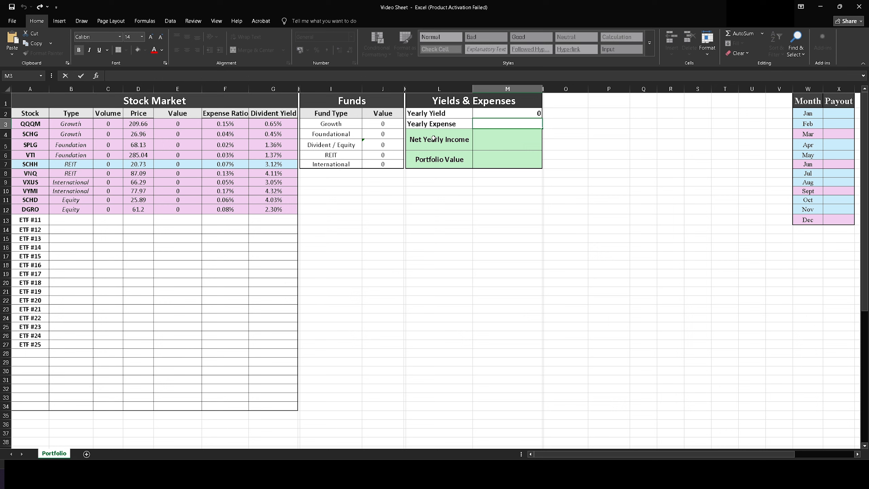
click(383, 237)
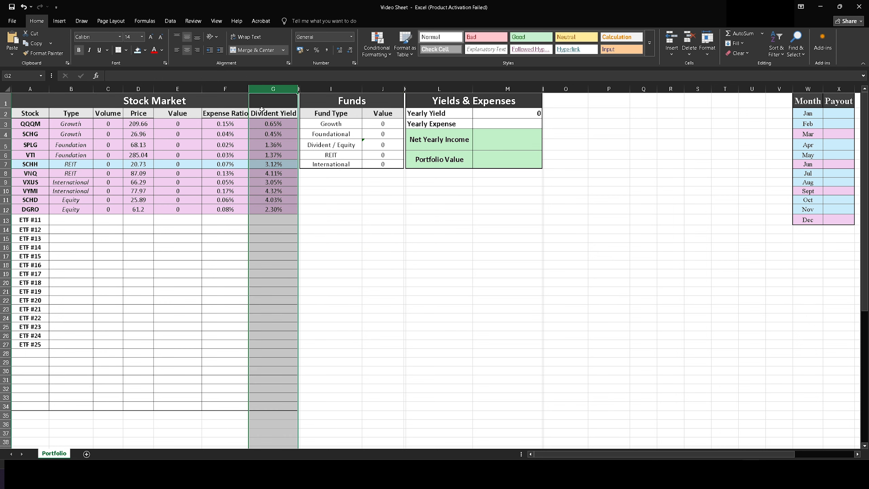
click(233, 89)
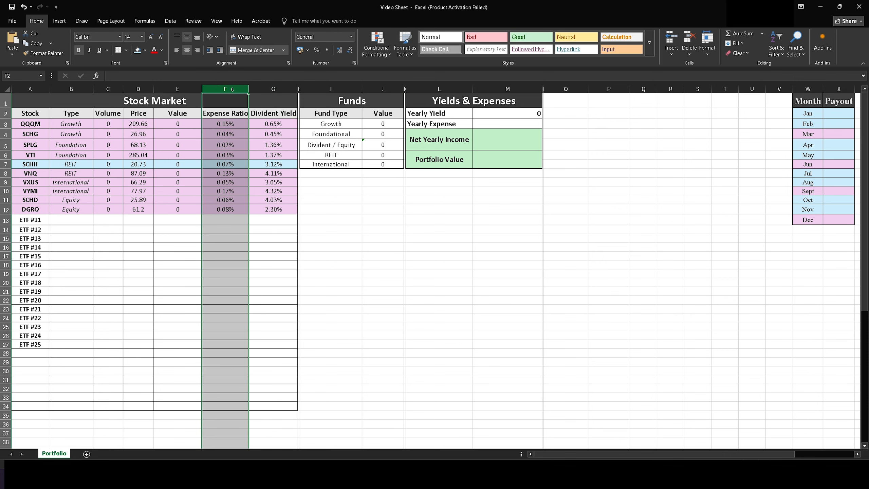
click(507, 255)
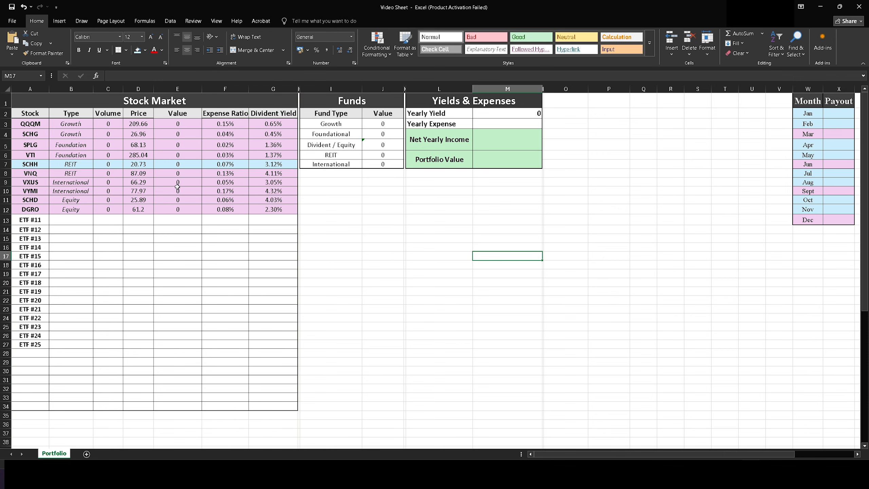
- Copy the full Yearly Yield formula text from M2 into the Yearly Expense cell M3
click(506, 114)
double_click(507, 114)
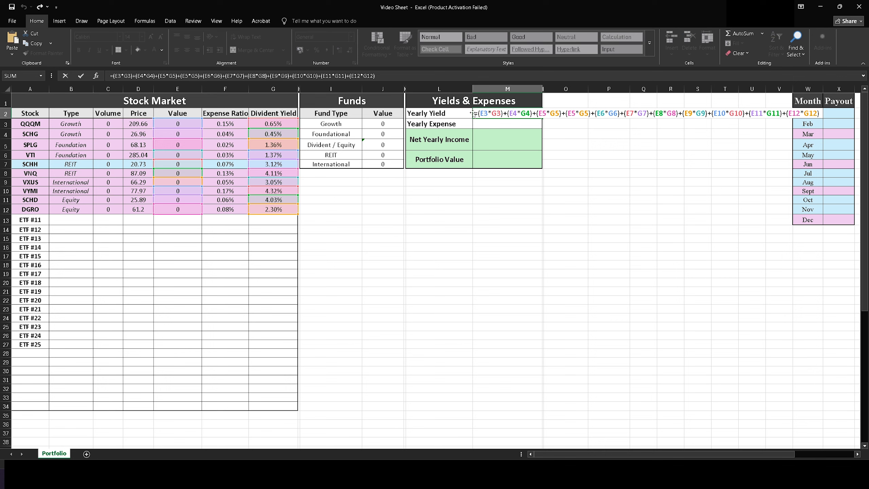
drag(535, 121, 811, 115)
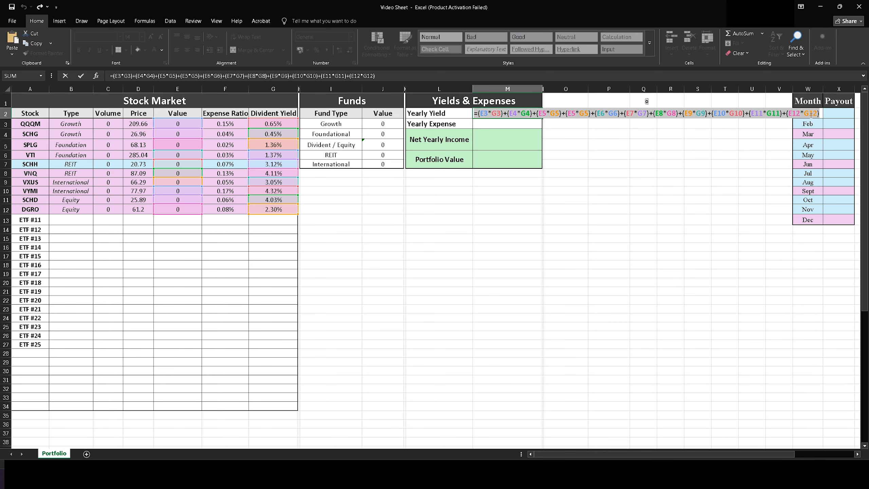
click(797, 114)
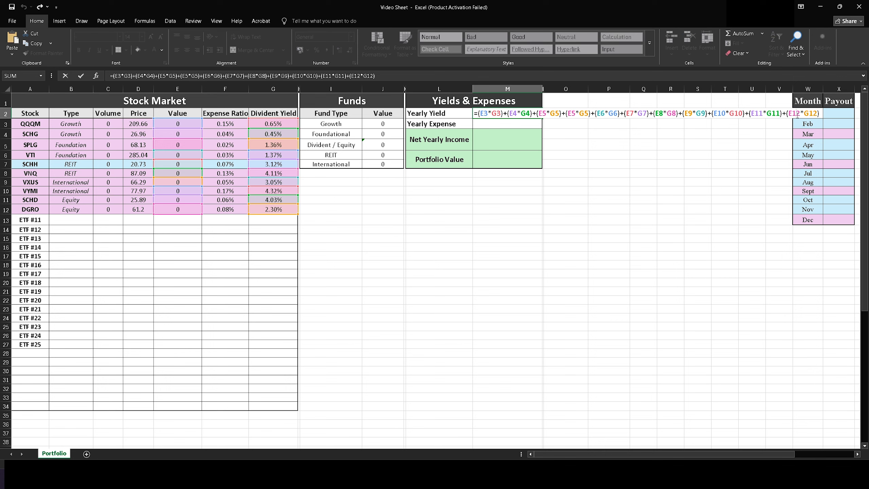
key(Return)
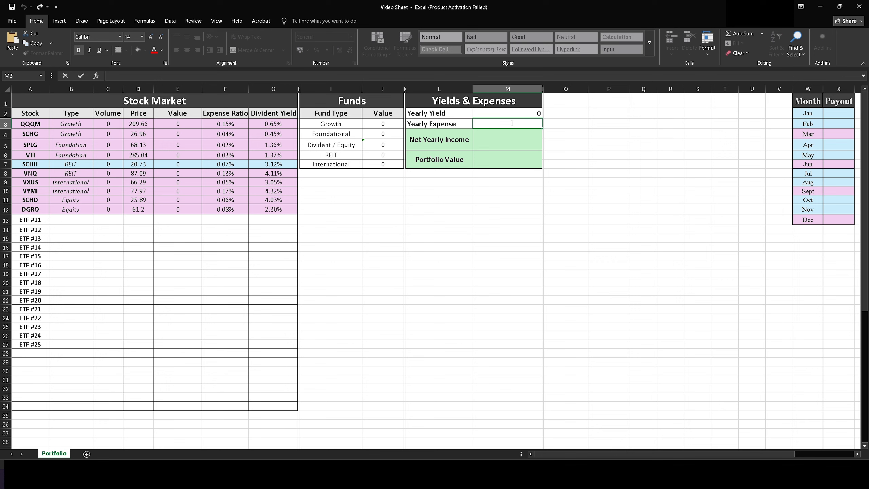
double_click(512, 123)
text(=(E3*G3)+(E4*G4)+(E5*G5)+(E5*G5)+(E6*G6)+(E7*G7)+(E8*G8)+(E9*G9)+(E10*G10)+(E11*G11)+(E12*G12))
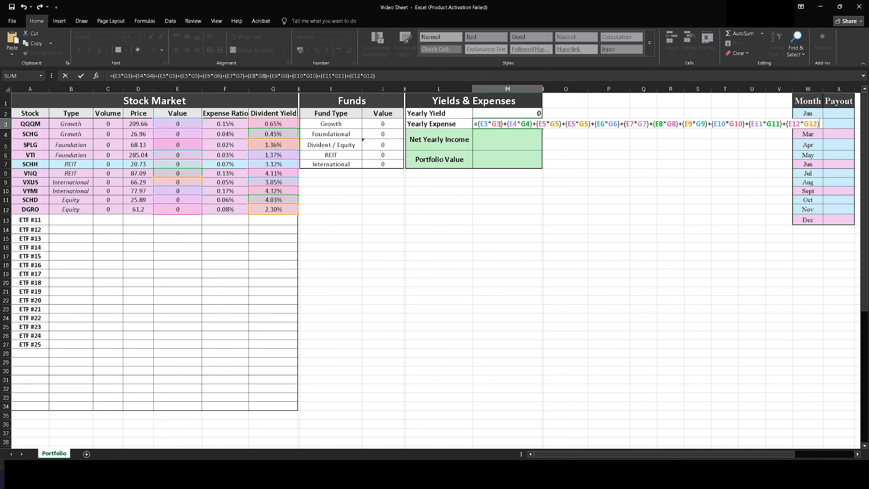
- Change the first two Yearly Expense terms to (E3*f3) and (E4*f4) so they use the Expense Ratio column
key(Left)
key(BackSpace)
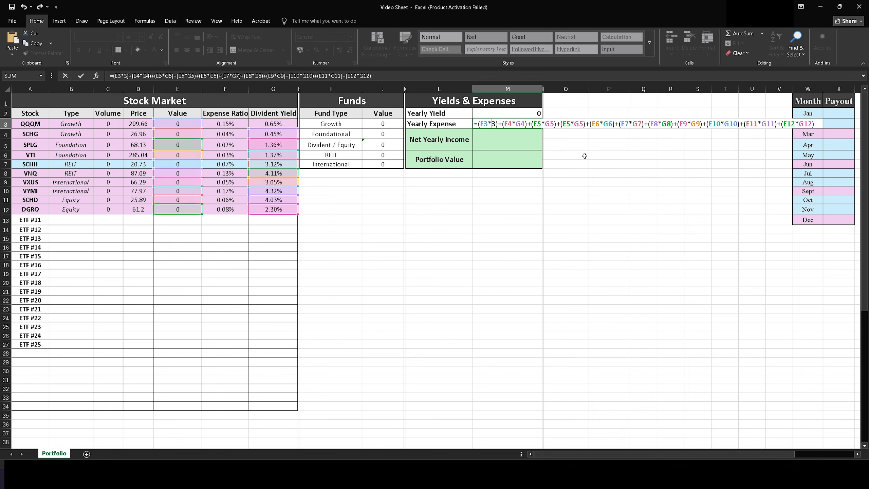
text(f)
key(Right)
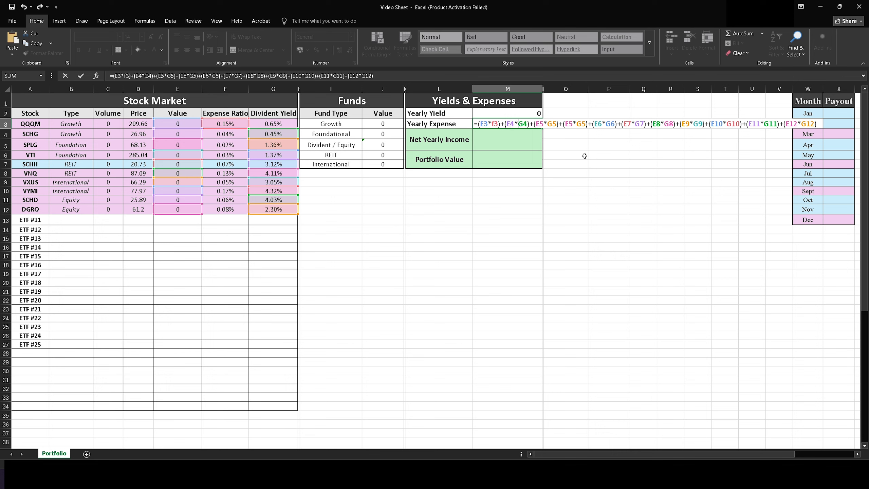
key(BackSpace)
text(f)
- Change both row 5 terms of the Yearly Expense formula to (E5*f5)
key(Right)
key(Right)
key(Right)
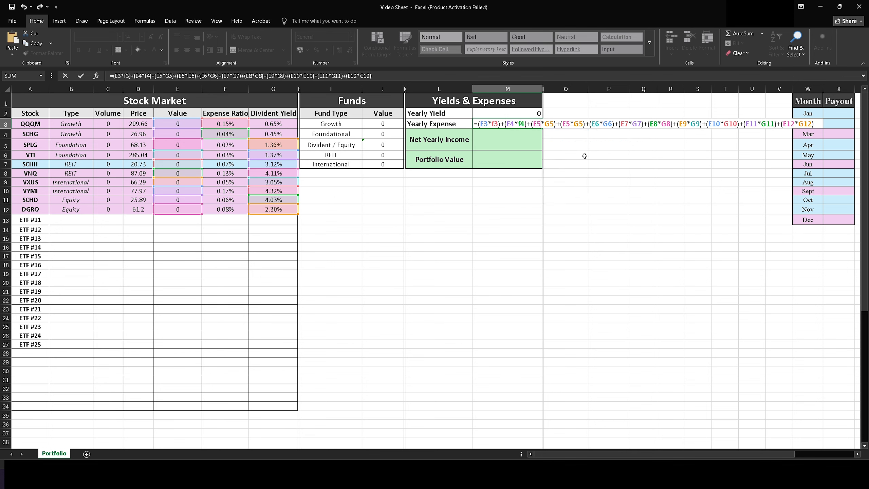
key(BackSpace)
text(f)
key(Right)
key(Right)
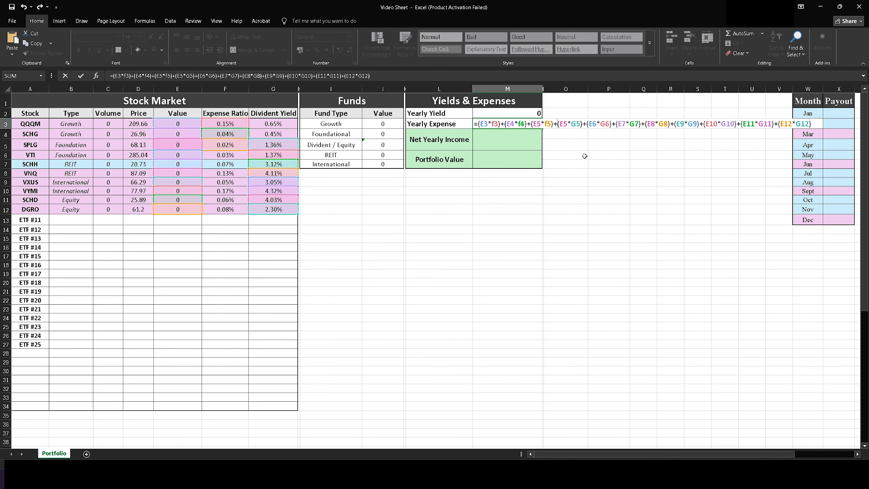
key(BackSpace)
text(f)
- Change the row 6 and row 7 terms of the Yearly Expense formula to (E6*f6) and (E7*f7)
key(Right)
key(Right)
key(Right)
key(Right)
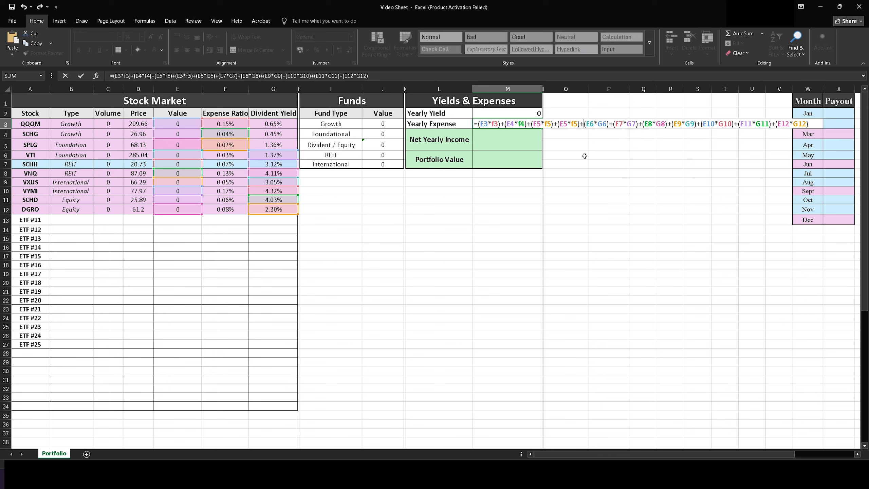
key(BackSpace)
text(f)
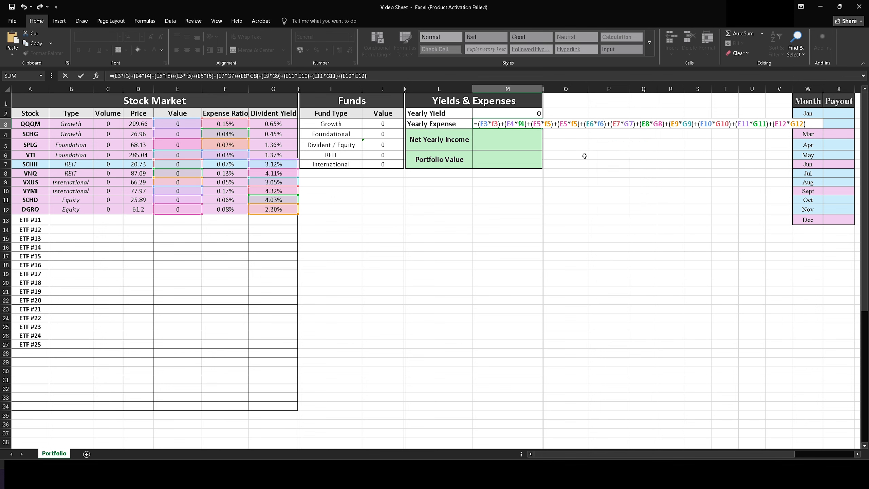
key(BackSpace)
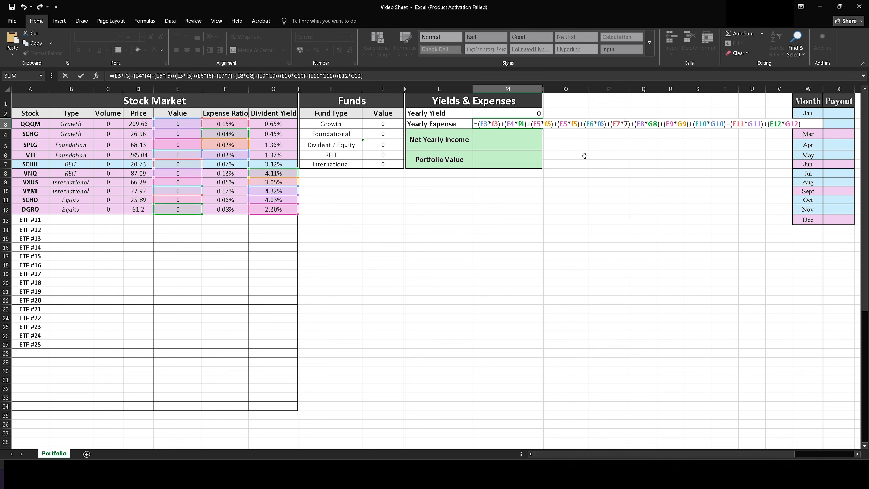
text(f)
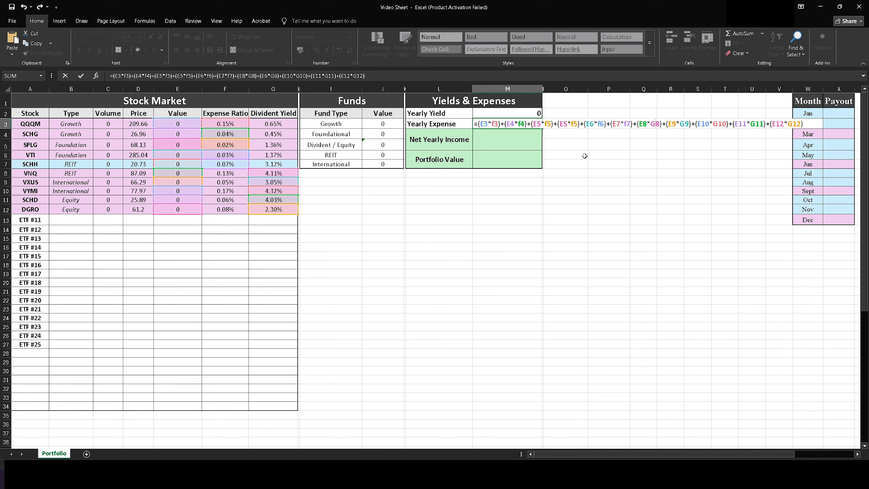
- Change the row 8, 9 and 10 terms of the Yearly Expense formula to (E8*f8), (E9*f9) and (E10*f10)
key(BackSpace)
text(f)
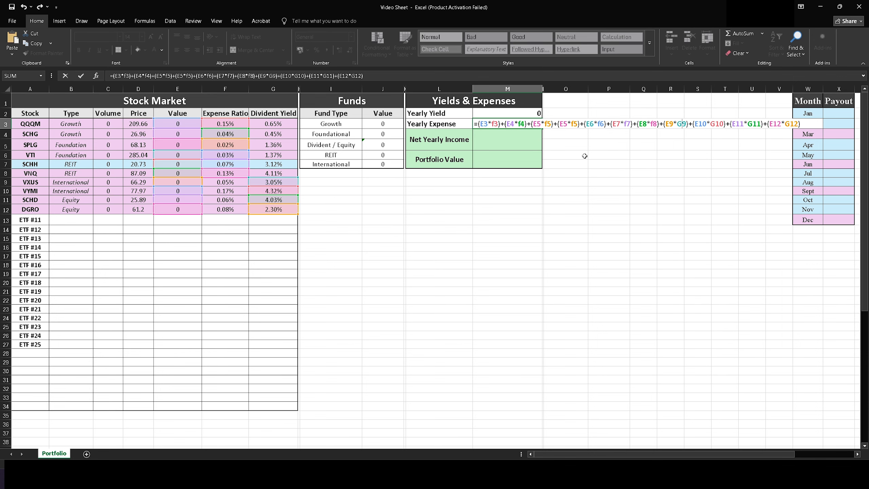
key(BackSpace)
text(f)
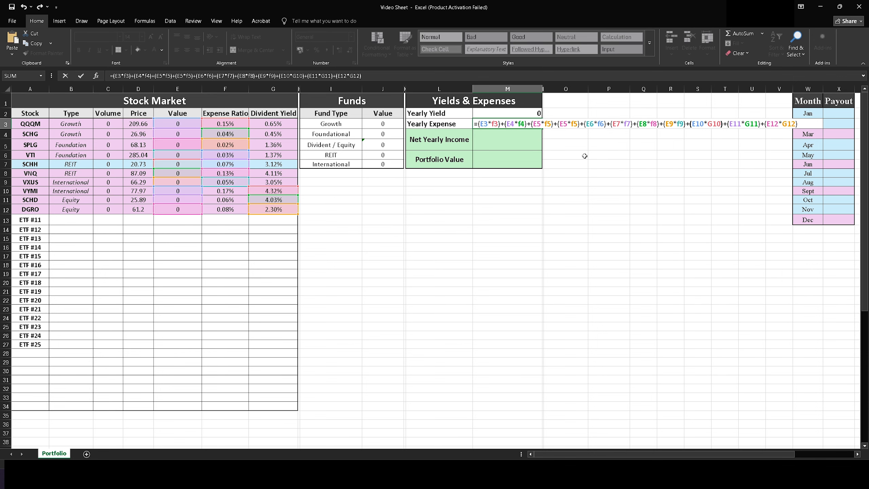
key(BackSpace)
text(f)
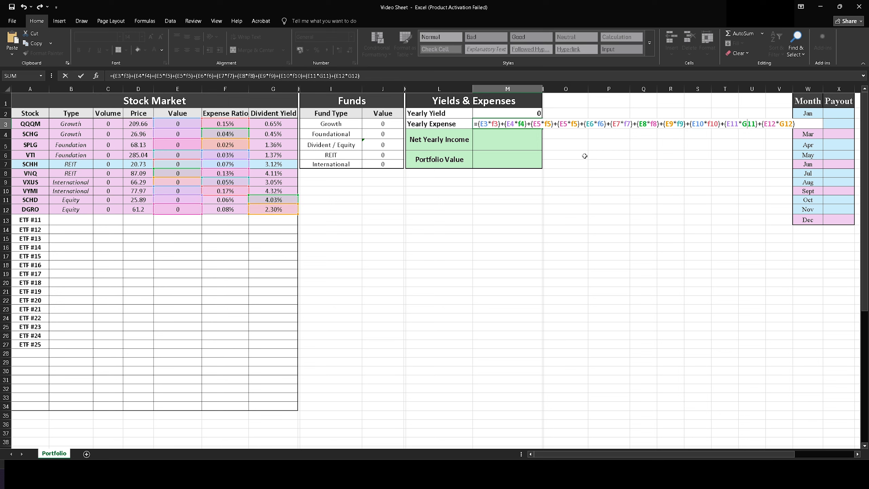
- Change the last two Yearly Expense terms to (E11*f11) and (E12*f12), and commit the formula
key(BackSpace)
text(f)
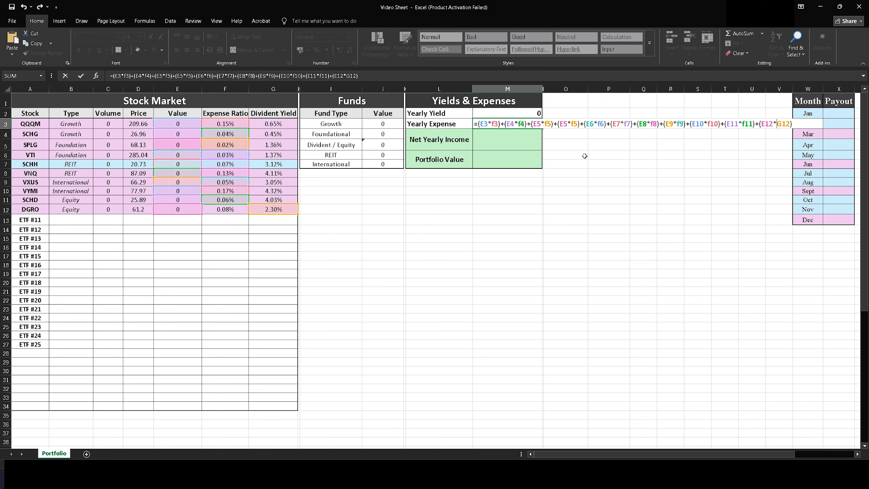
key(BackSpace)
text(f)
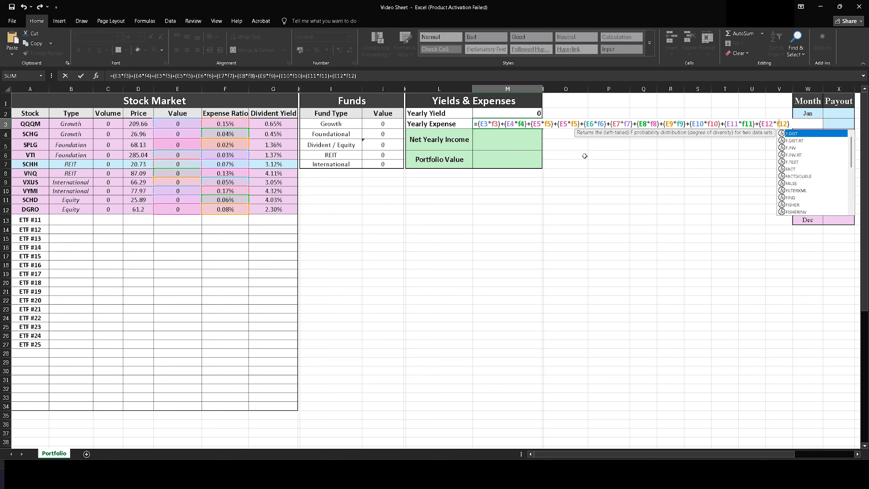
key(Return)
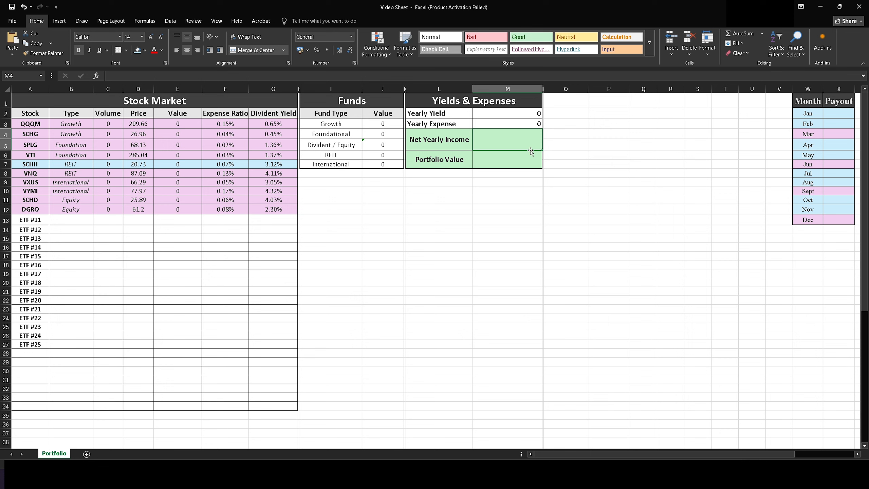
- Try to enter the formula =(M2*0.7)-M3) in the Net Yearly Income cell M4
double_click(520, 143)
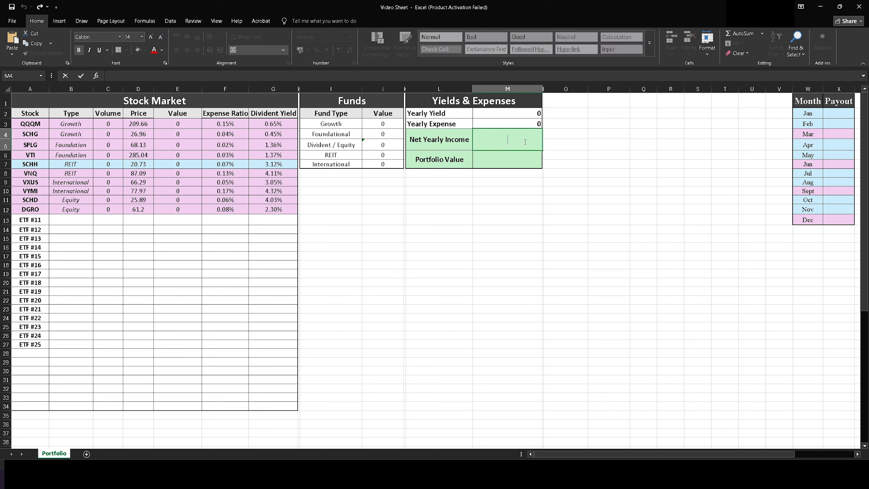
text(+)
key(BackSpace)
text(=)
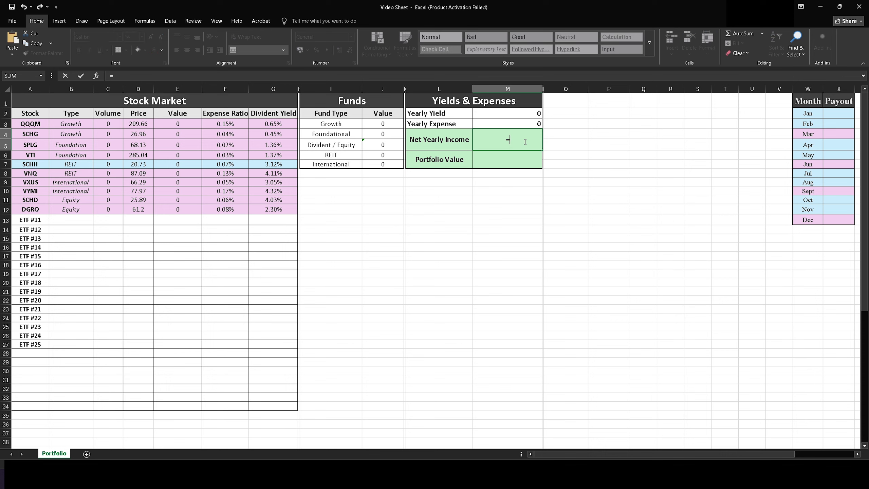
text((M2)
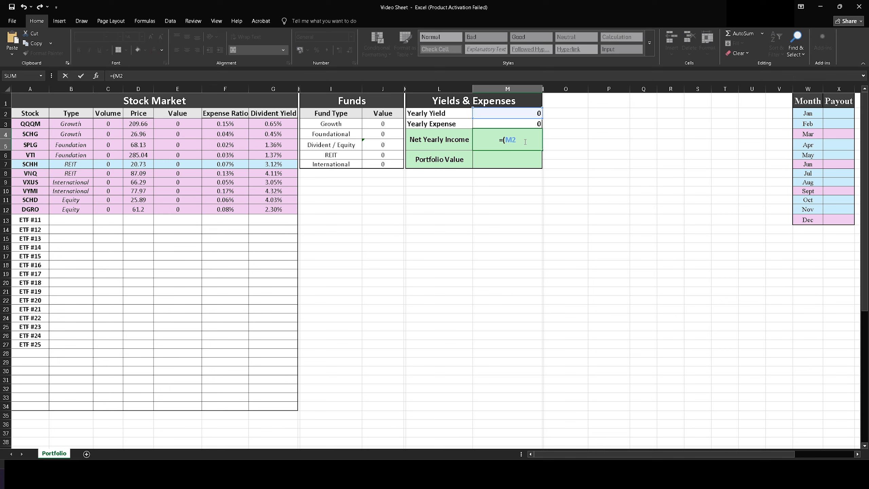
text(*0.7)-M3))
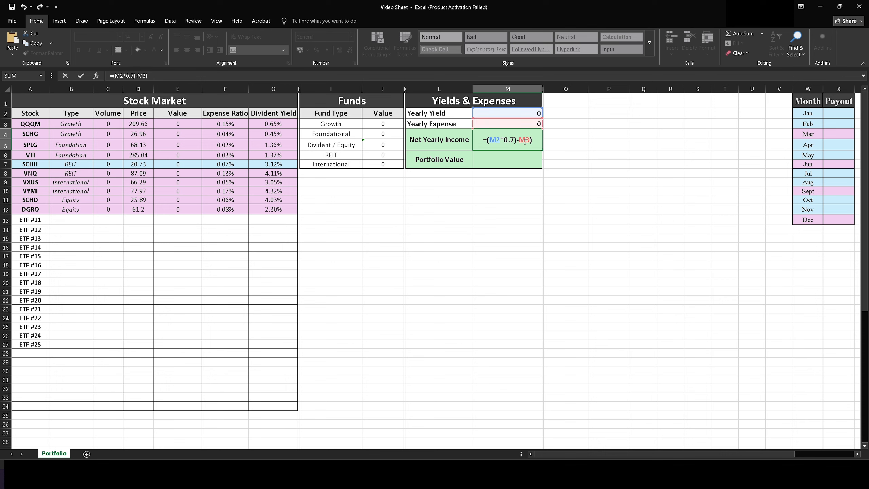
key(Return)
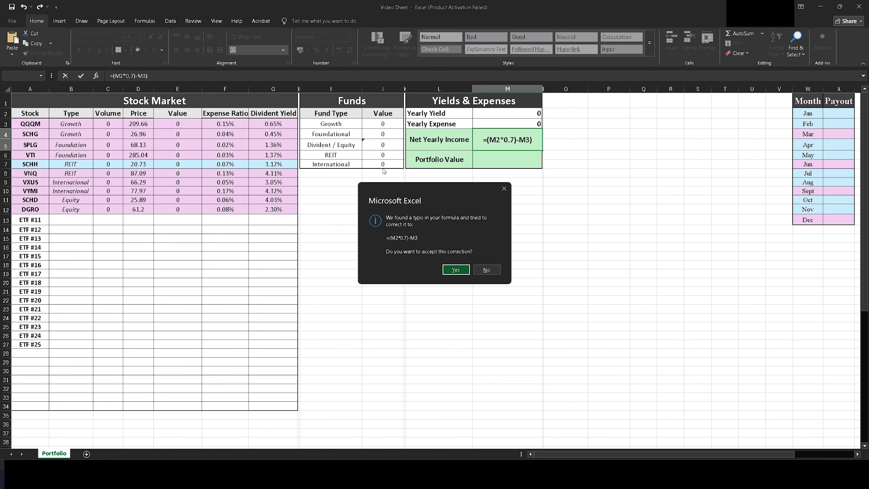
- Decline the suggested correction and remove the extra closing parenthesis so the Net Yearly Income formula reads =(M2*0.7)-M3
click(509, 188)
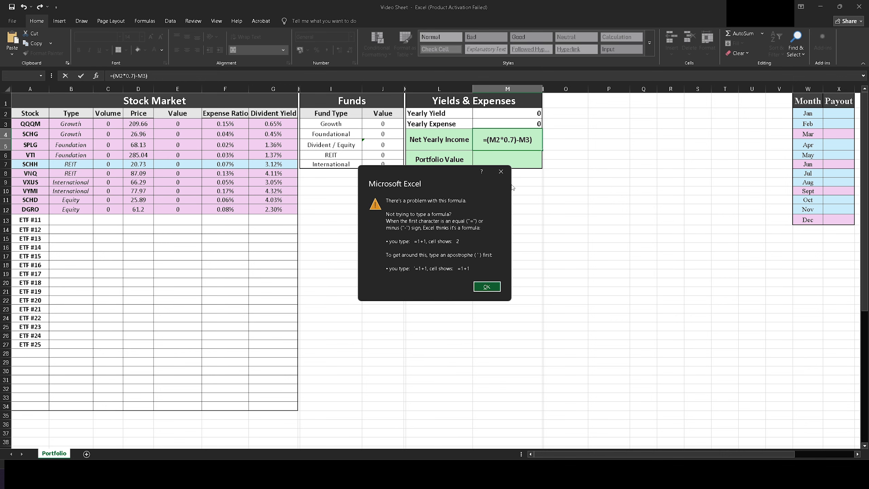
click(500, 171)
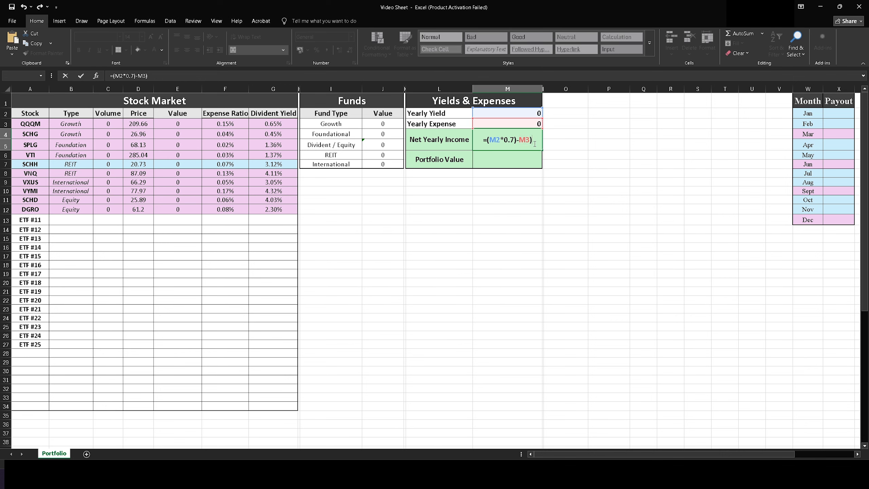
key(BackSpace)
key(Return)
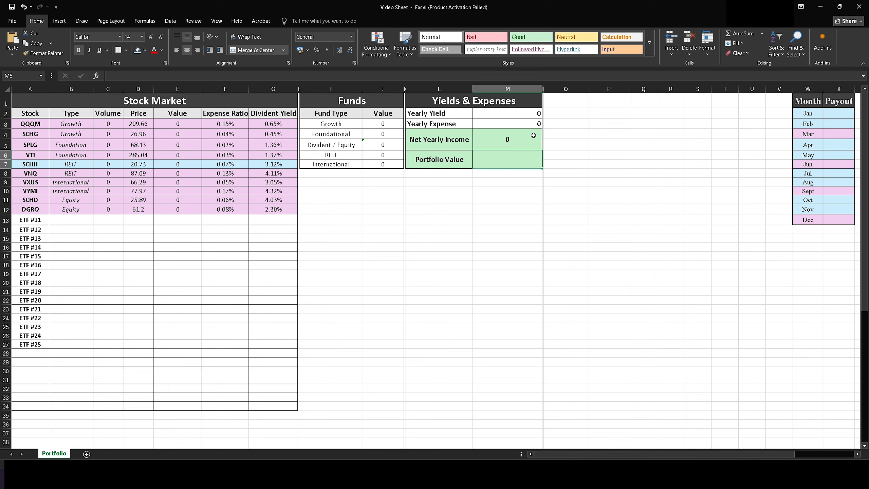
click(519, 139)
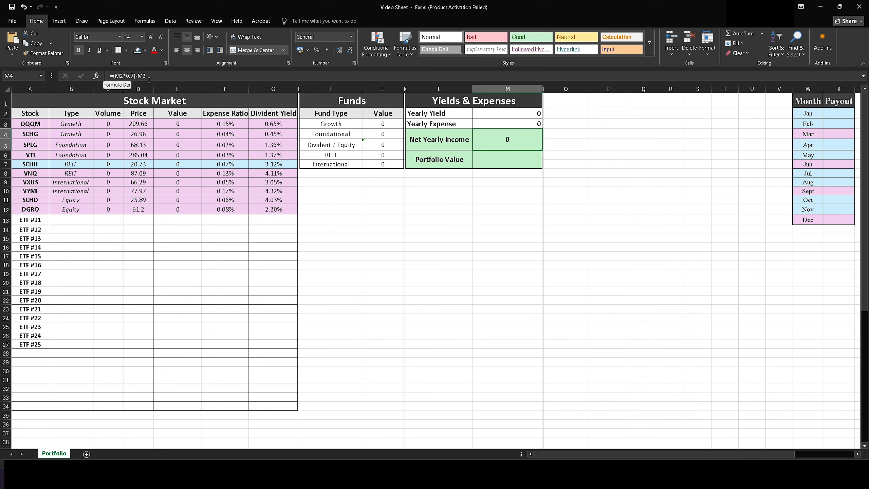
click(523, 209)
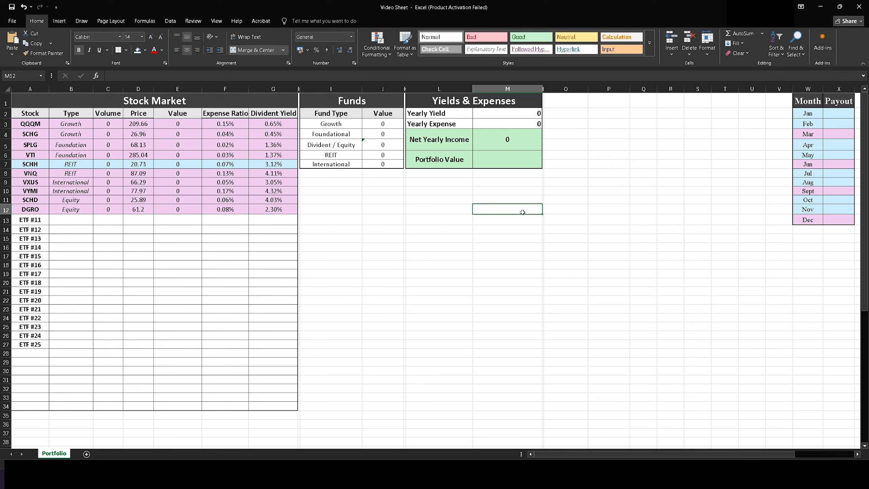
- Enter a SUM formula in the Portfolio Value cell M6 that totals the fund type values J3:J7
double_click(515, 161)
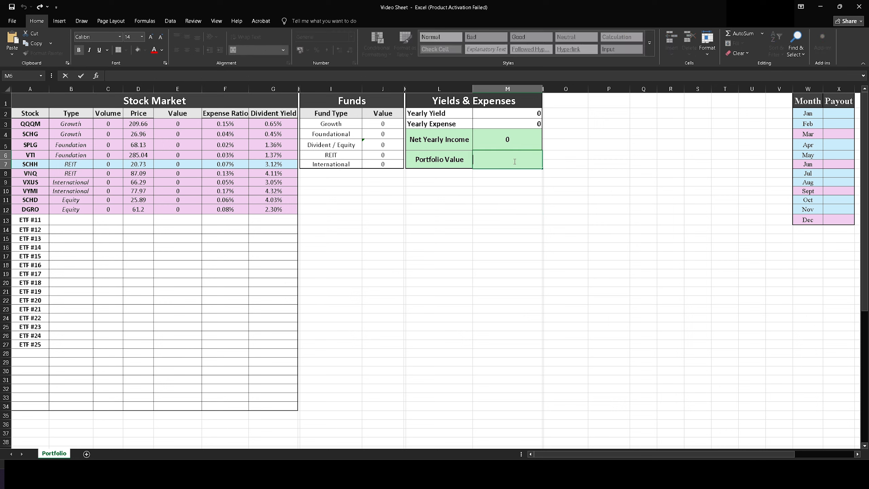
text(=)
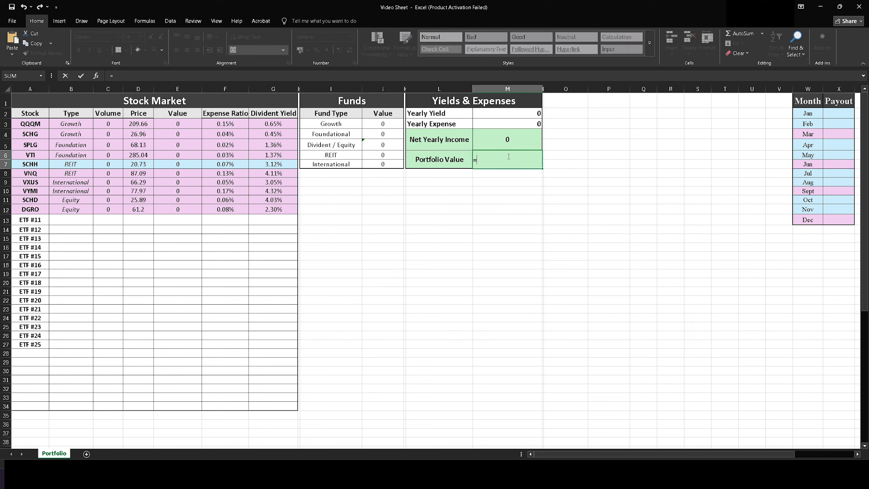
text(SU)
double_click(491, 188)
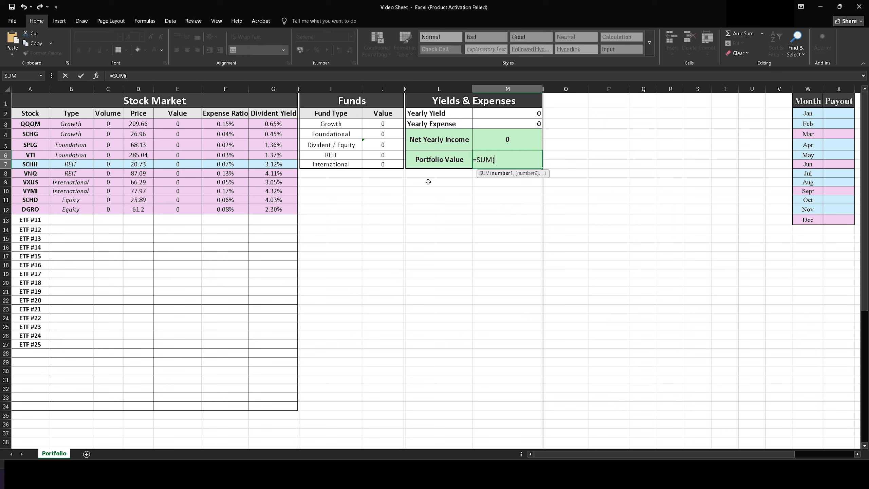
drag(383, 124, 385, 164)
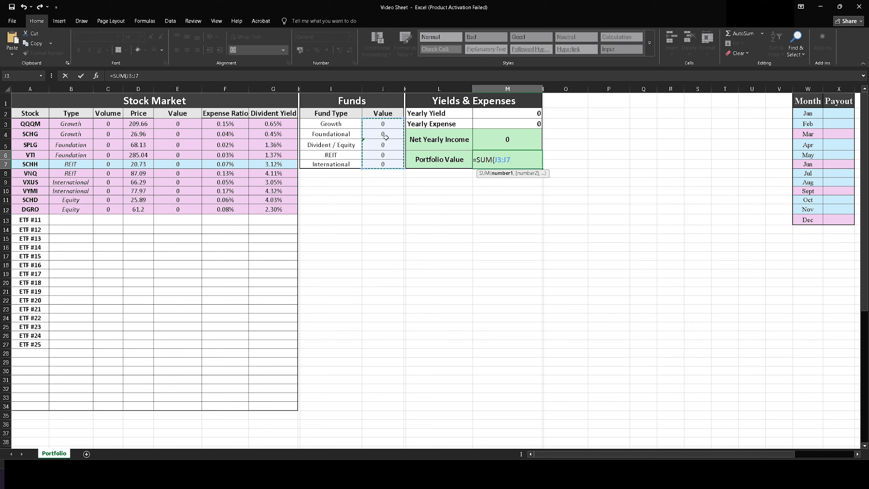
key(Return)
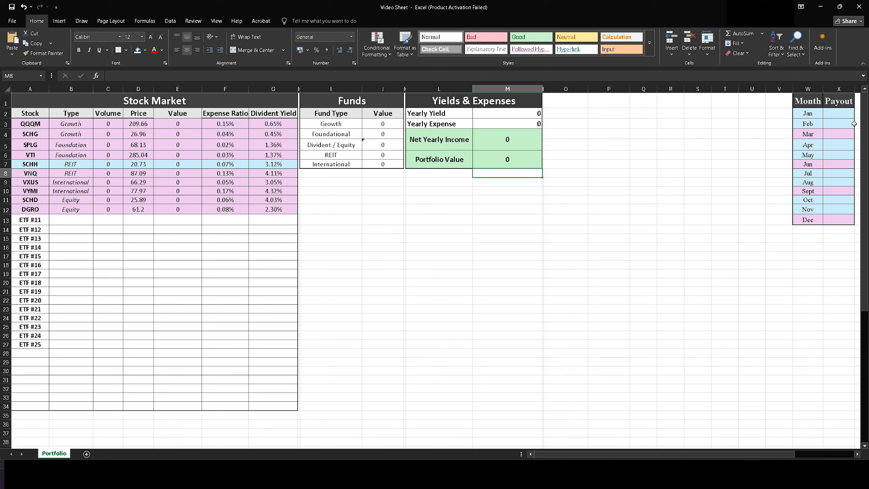
drag(758, 111, 811, 220)
click(729, 230)
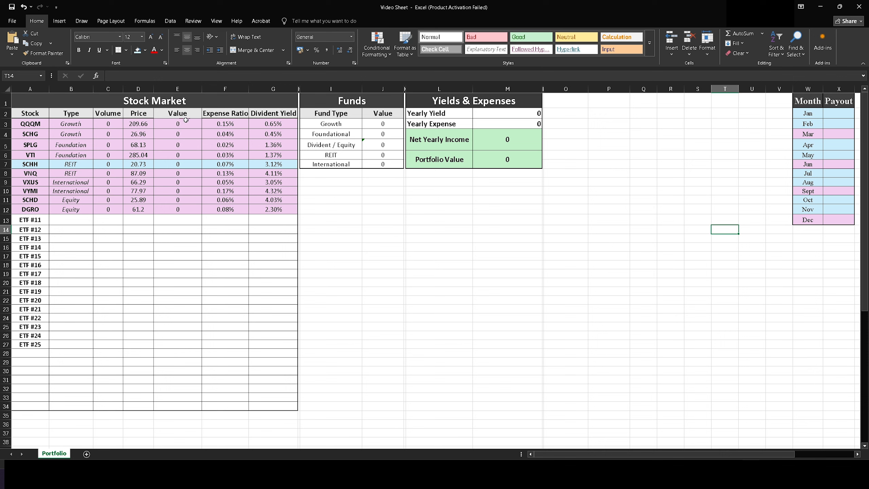
click(375, 220)
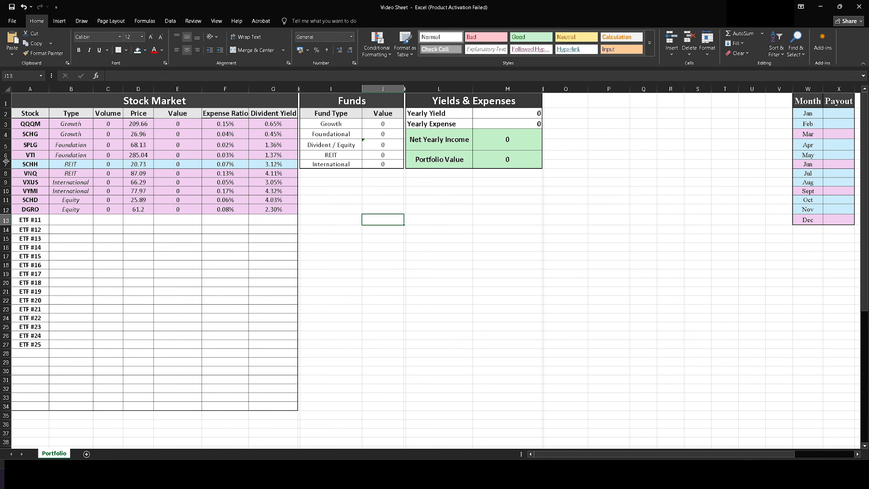
drag(21, 164, 262, 165)
click(383, 229)
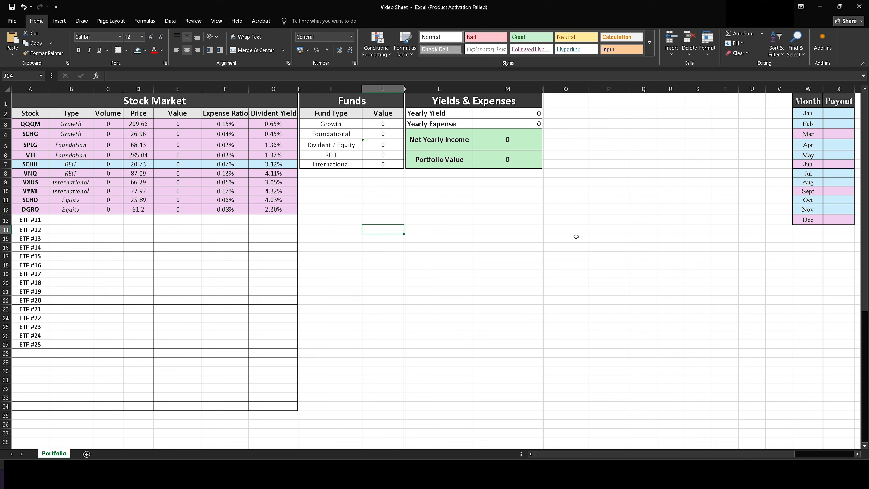
- Enter the January payout formula =((E7*G7)*0.7) in X2, using SCHH's Value and Dividend Yield
double_click(833, 114)
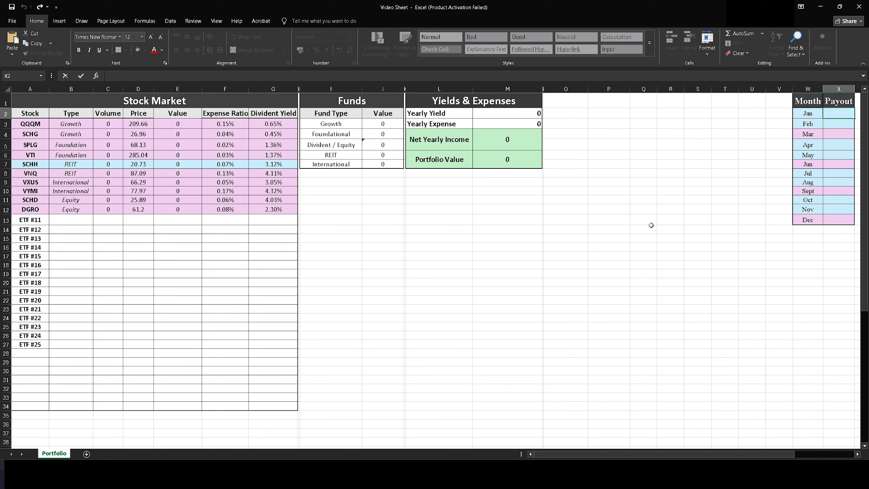
text(=()
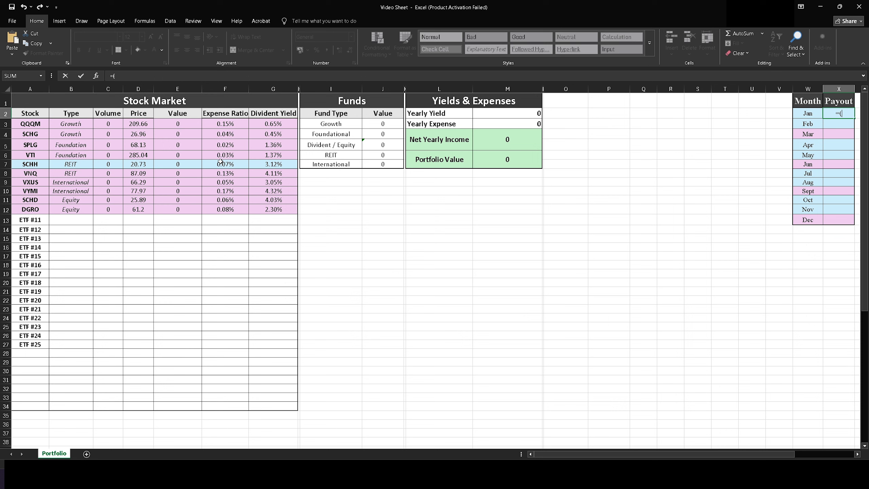
text(E)
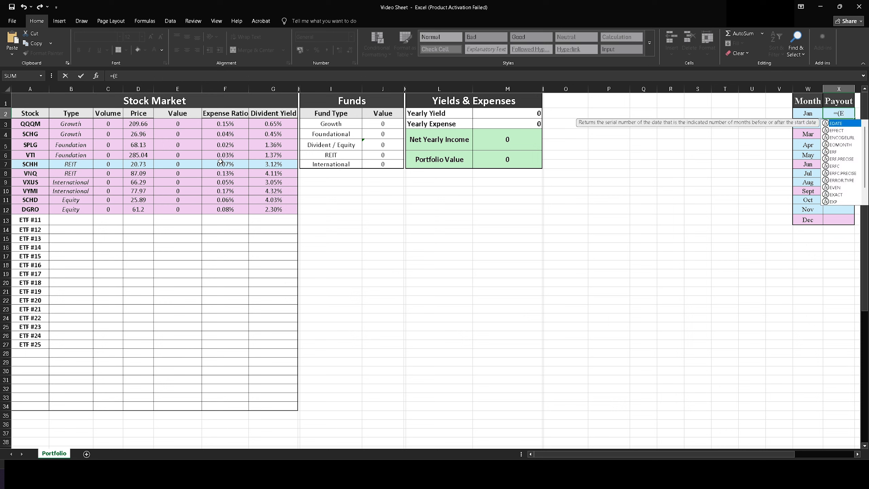
text(7*G7)
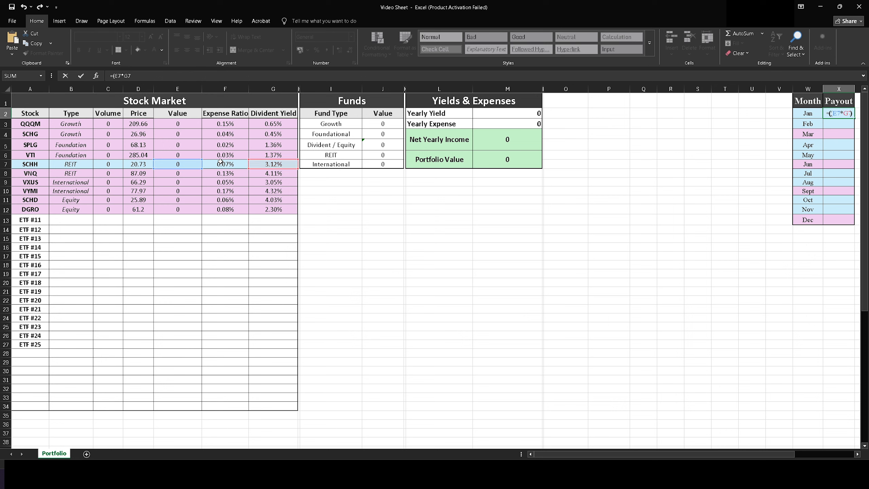
text()*0.7))
click(832, 131)
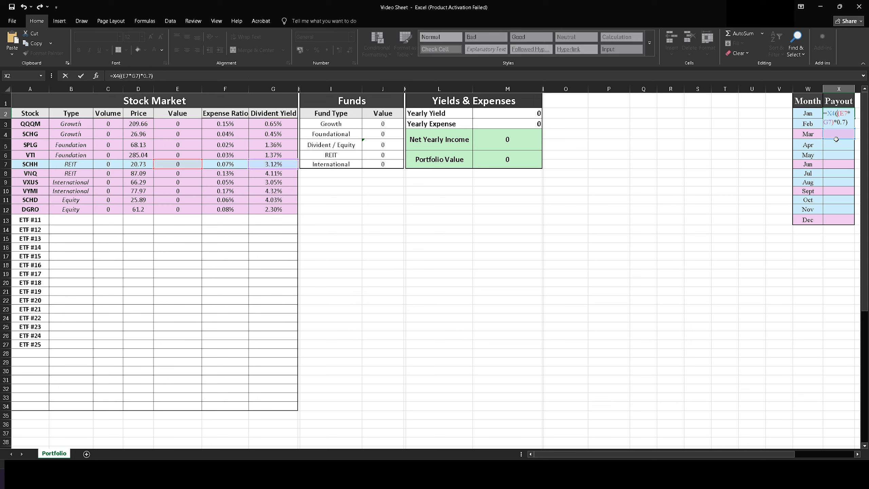
key(BackSpace)
key(BackSpace)
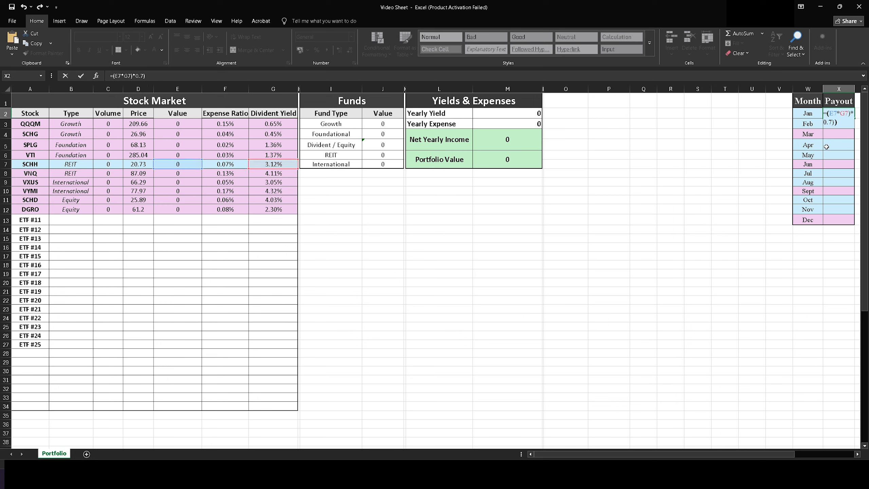
text(()
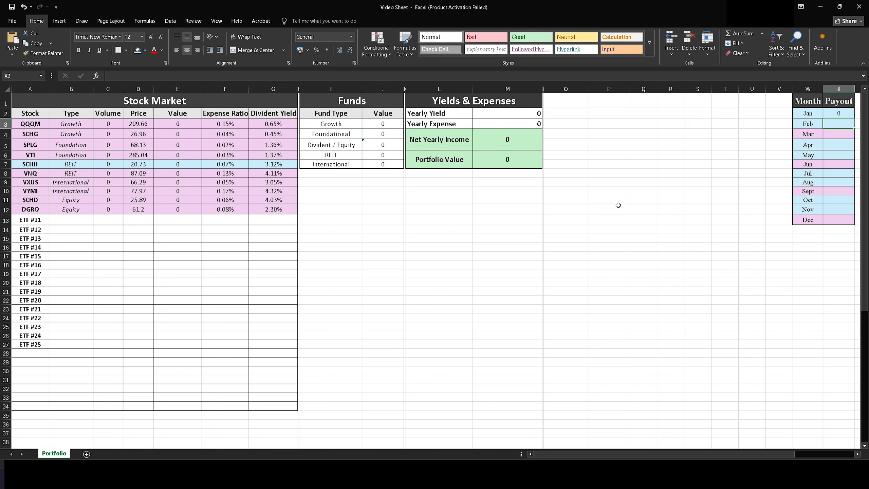
- Copy the January payout formula =((E7*G7)*0.7)/12 from X2 into the February, April and May payout cells
click(837, 112)
double_click(837, 112)
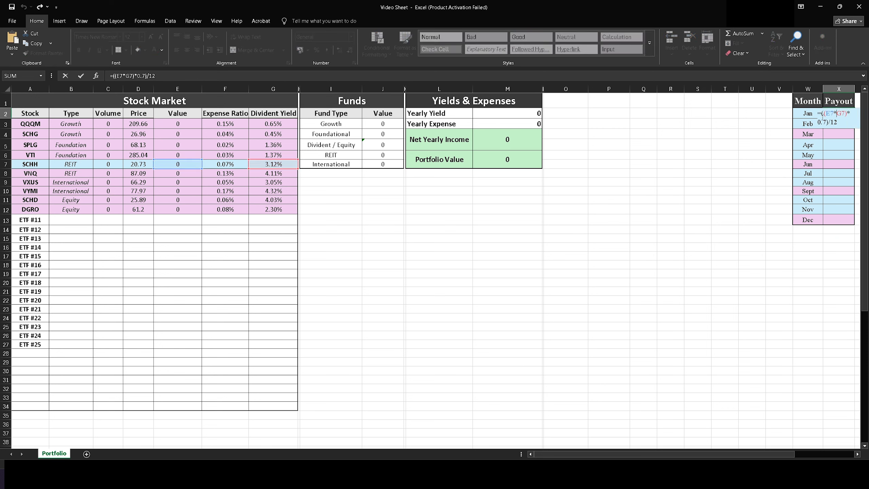
drag(837, 122, 820, 121)
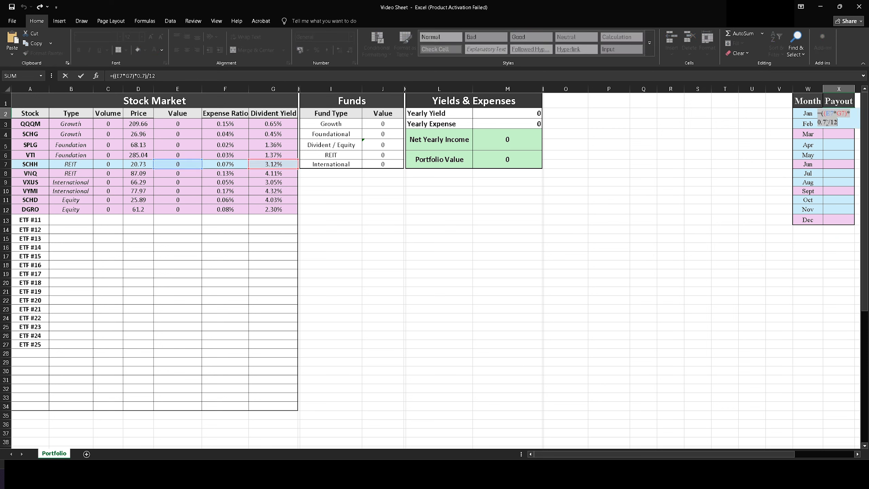
key(Return)
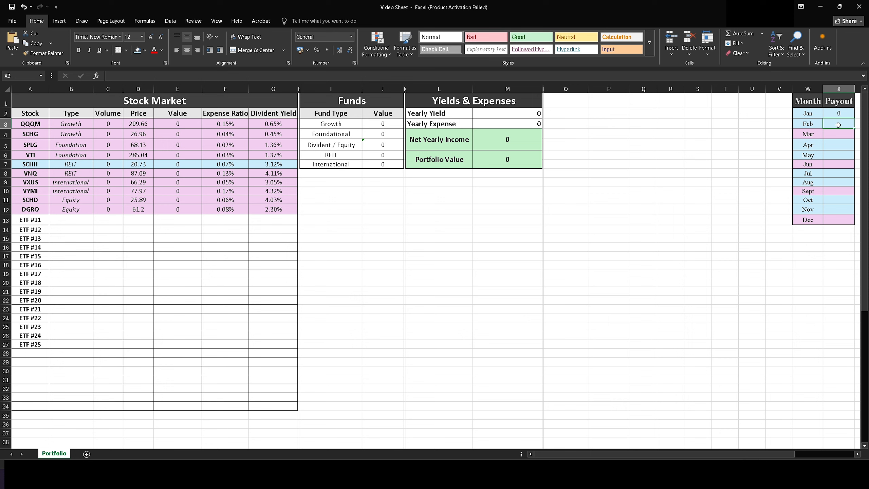
key(ctrl+v)
click(837, 145)
key(ctrl+v)
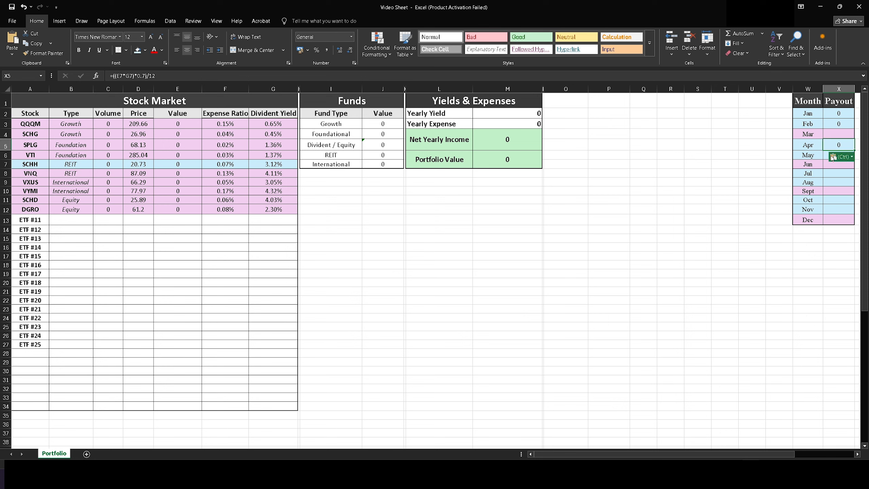
click(824, 156)
key(ctrl+v)
- Paste the January payout formula =((E7*G7)*0.7)/12 into the July, August, October and November payout cells
click(825, 173)
key(ctrl+v)
click(825, 182)
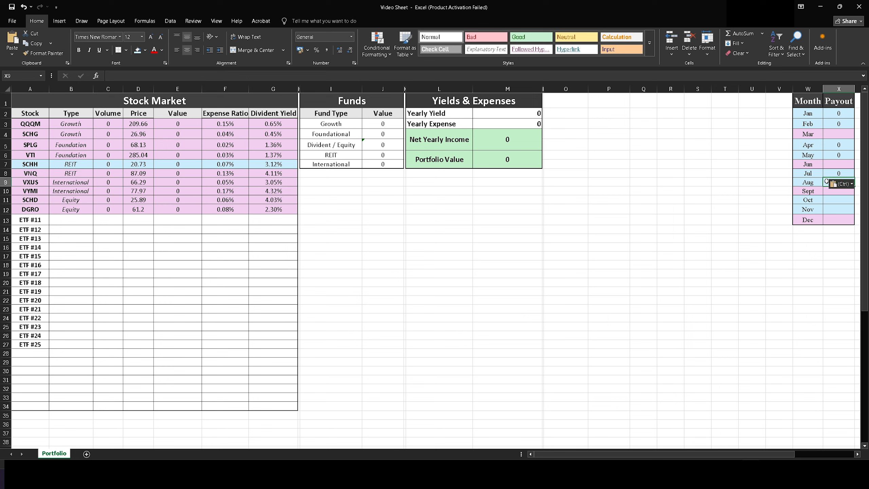
key(ctrl+v)
click(825, 200)
key(ctrl+v)
click(825, 209)
key(ctrl+v)
click(725, 219)
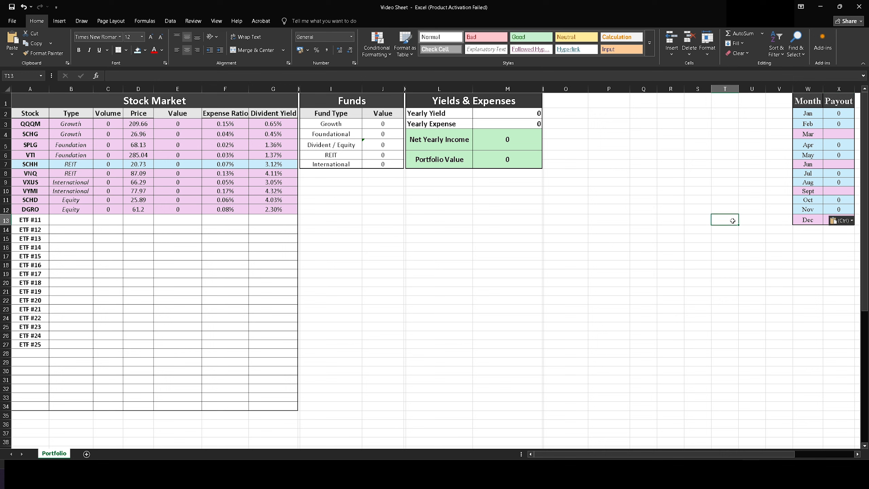
click(839, 133)
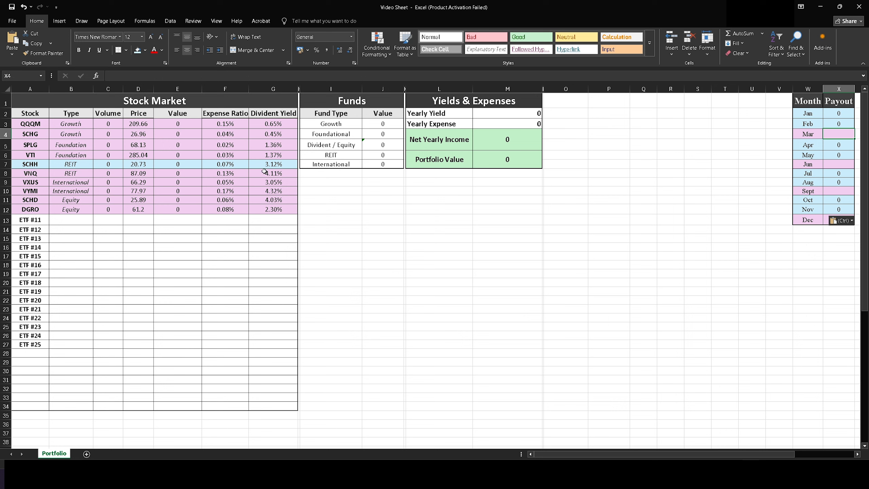
click(730, 174)
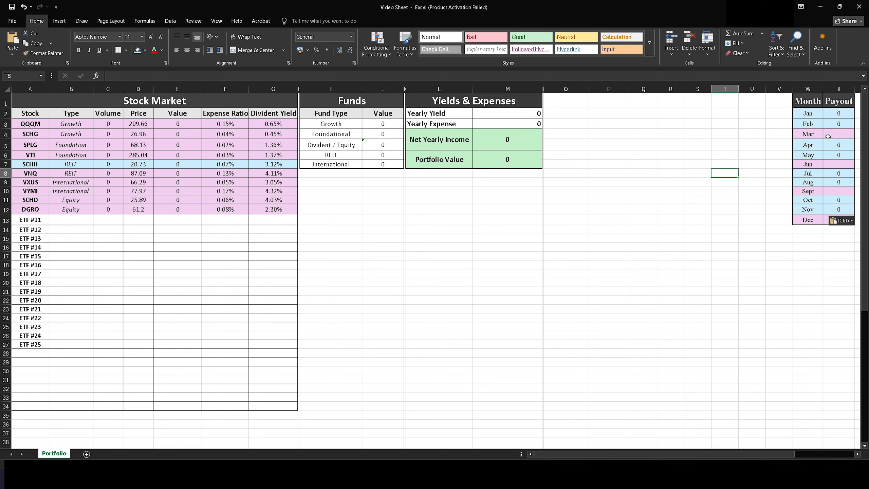
click(48, 127)
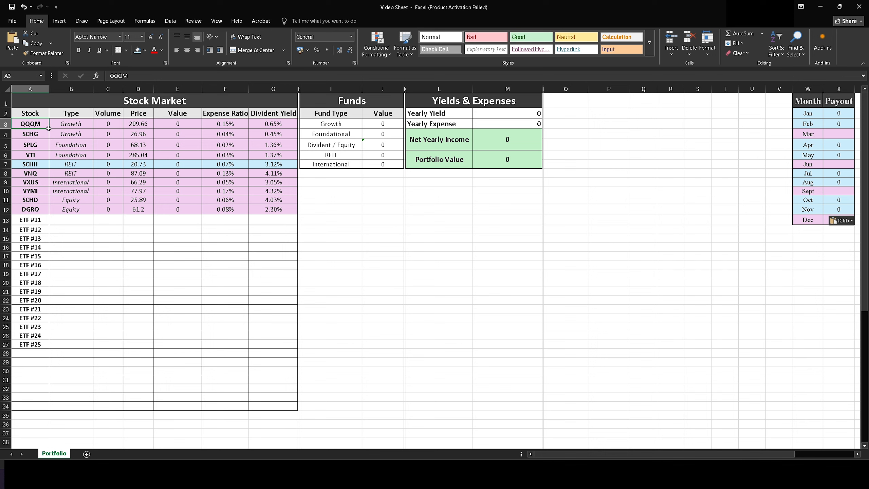
drag(48, 128, 267, 156)
click(322, 211)
click(34, 163)
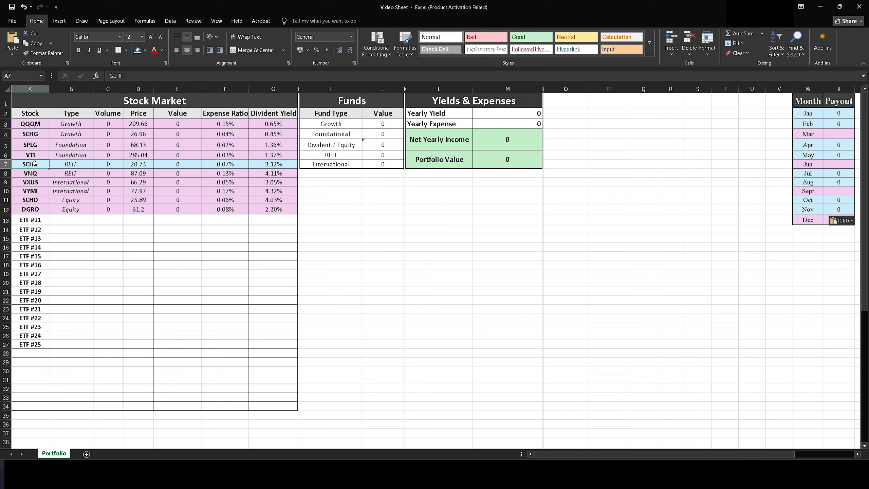
drag(34, 164, 273, 167)
click(355, 211)
click(615, 211)
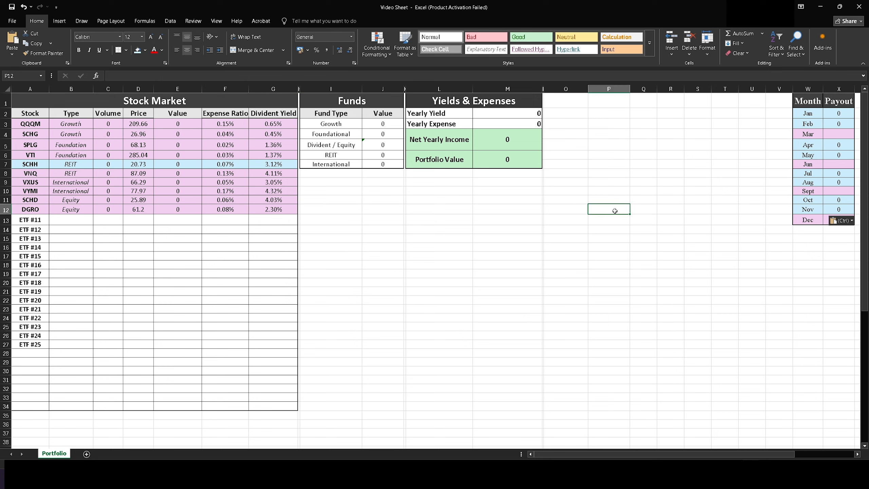
- Copy the Yearly Yield formula text from M2 into the March payout cell X4, keeping its cell references
double_click(521, 113)
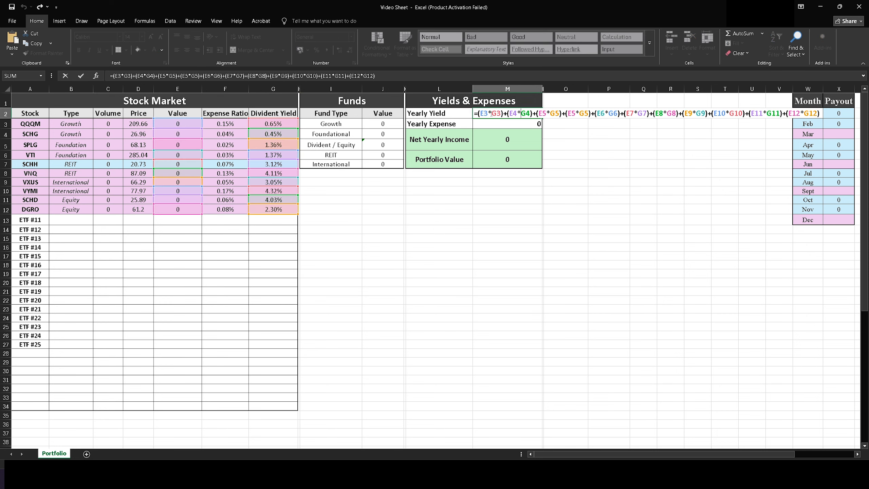
drag(477, 114, 810, 120)
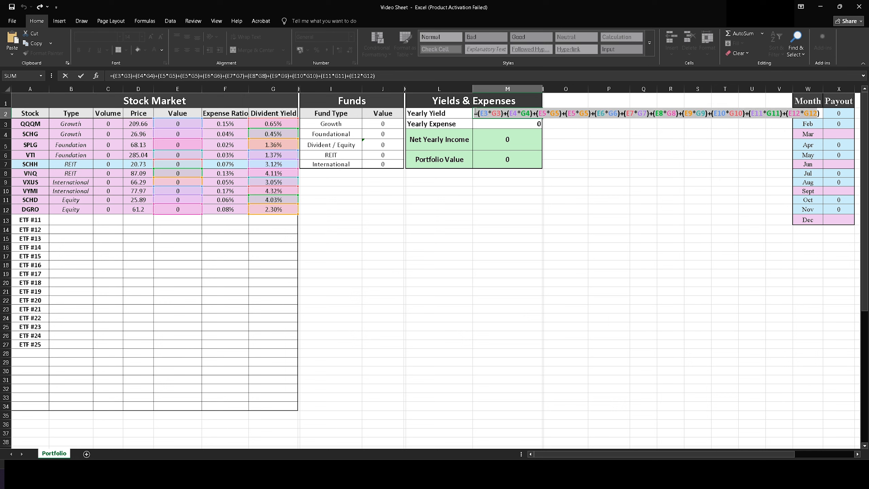
click(475, 115)
drag(475, 115, 820, 118)
key(ctrl+c)
click(801, 113)
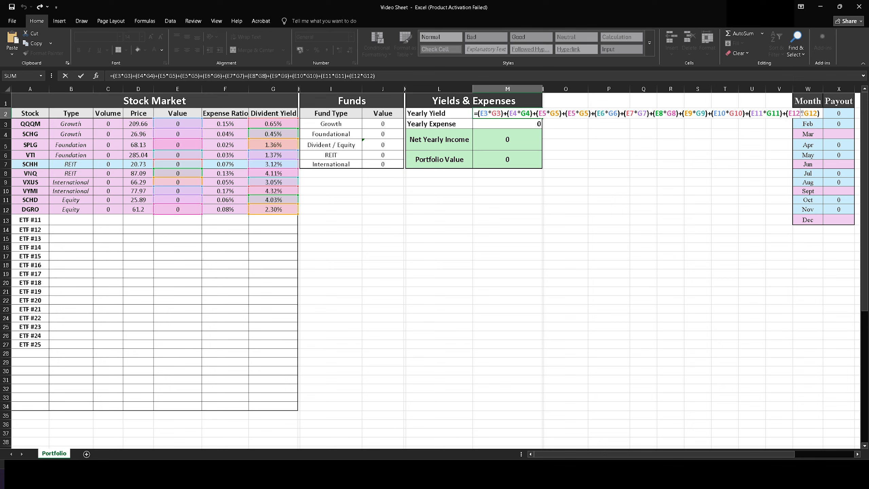
key(Return)
click(838, 134)
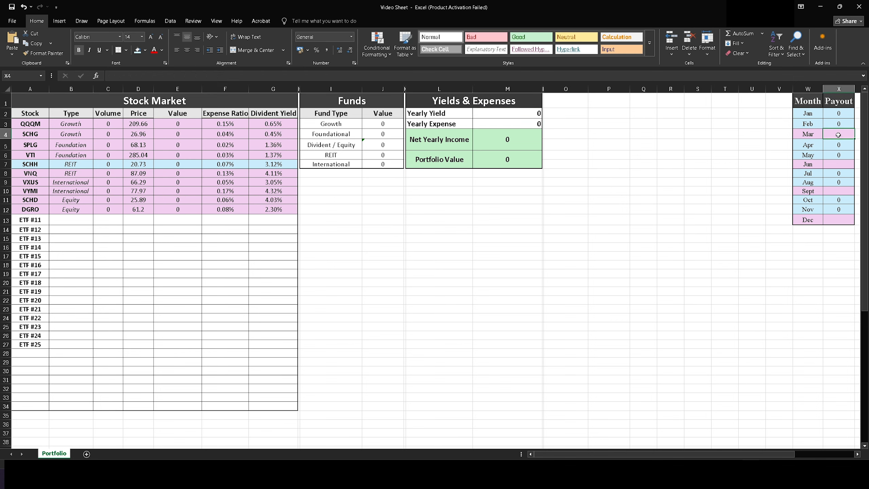
key(ctrl+v)
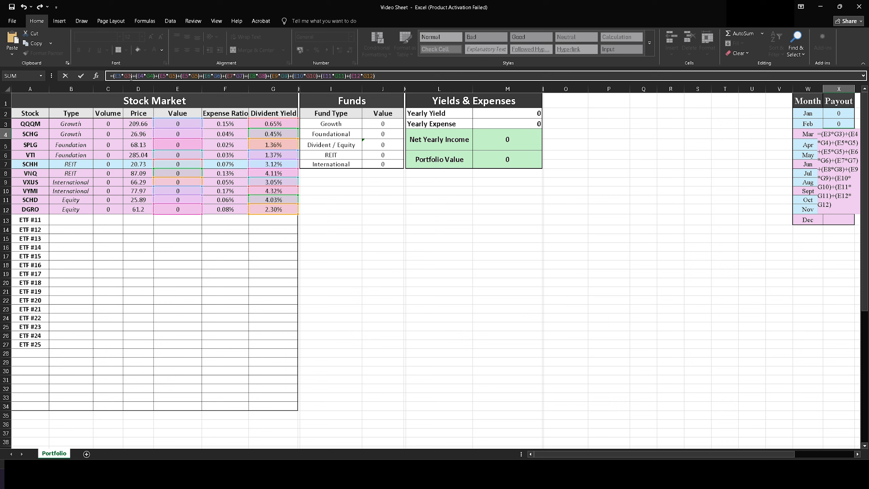
- Edit the March payout formula to divide each holding's term by 4, SCHH's E7*G7 term by 12, and multiply the bracketed sum by 0.7
click(113, 75)
text(()
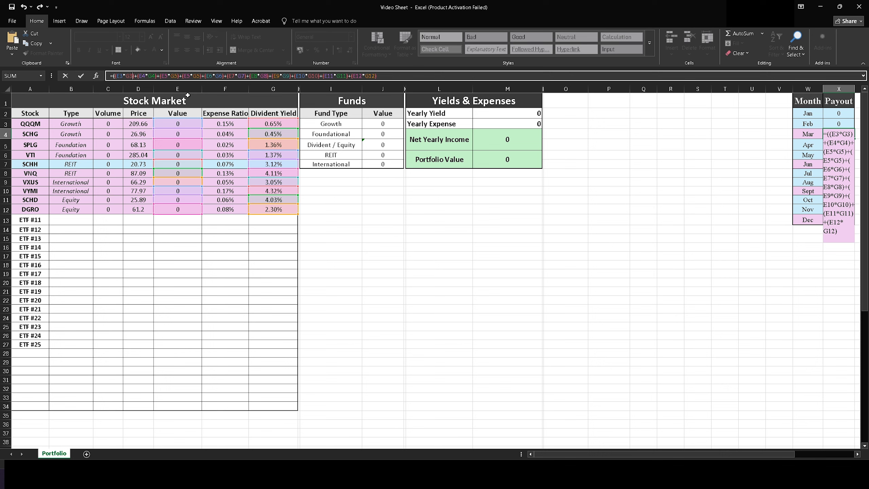
text())
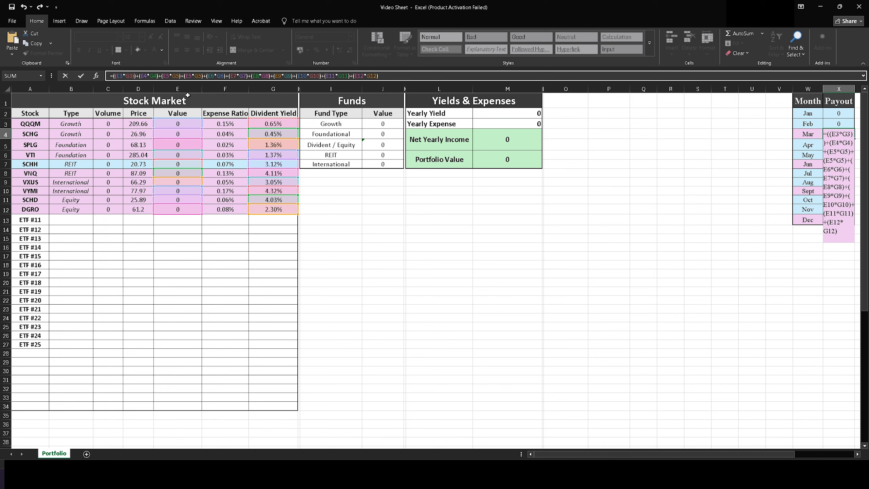
text(/4)
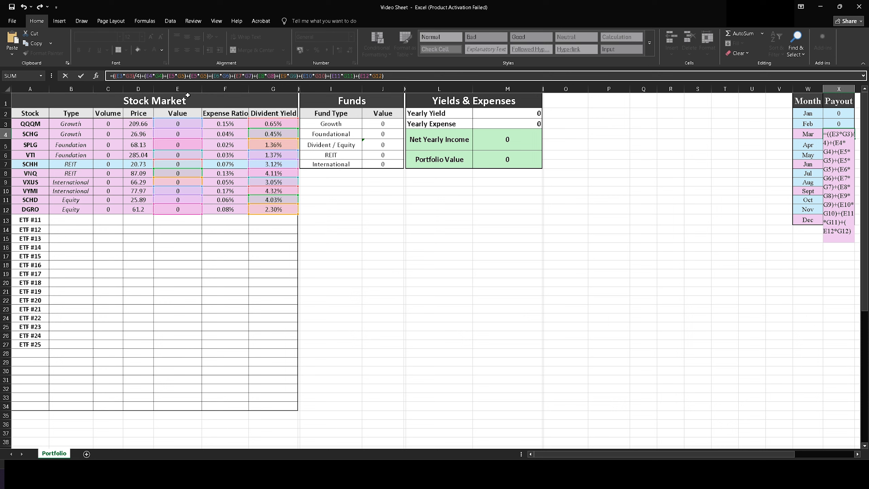
click(145, 77)
text(()
key(Right)
key(Right)
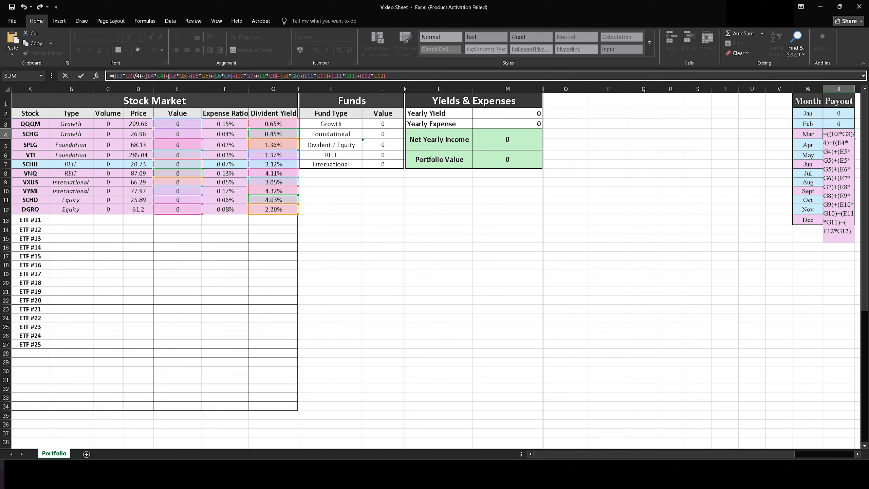
text()/4))
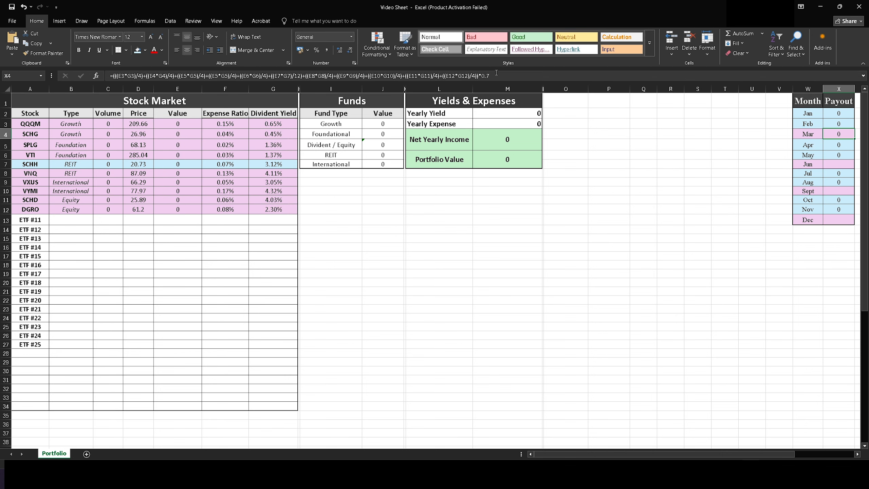
click(503, 76)
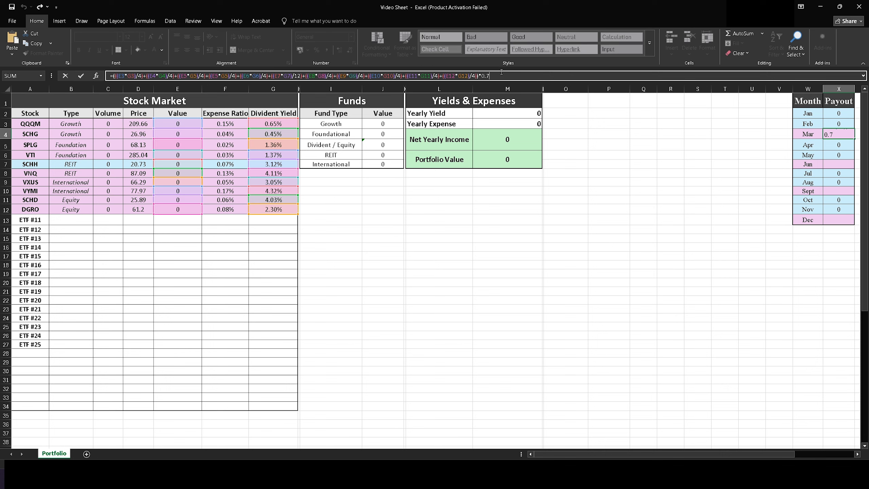
key(Return)
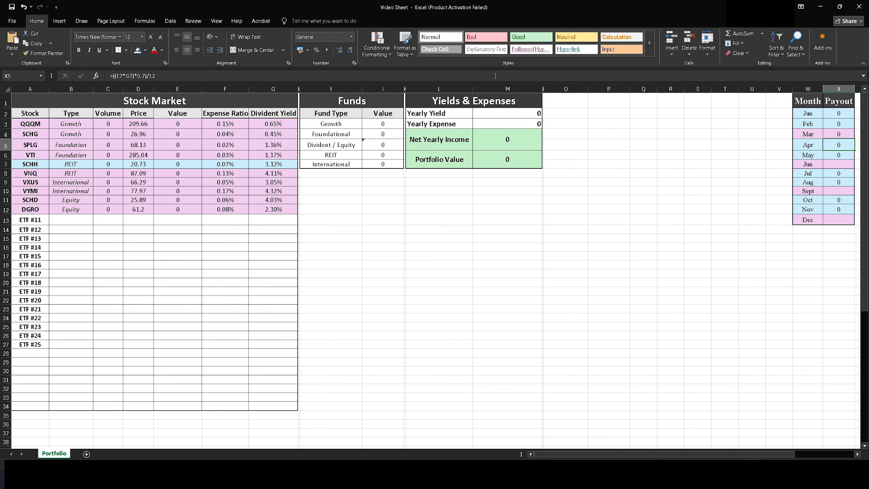
- Copy the complete formula text from the March payout cell X4, leaving its references intact
key(Up)
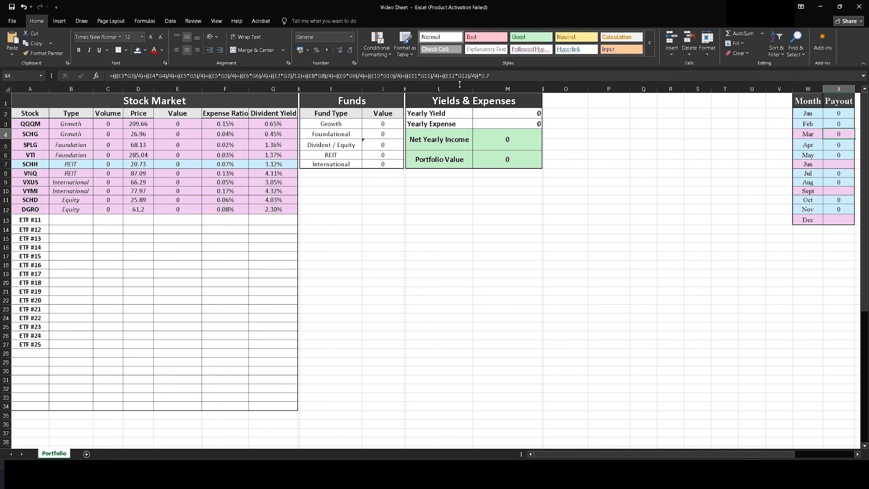
click(432, 76)
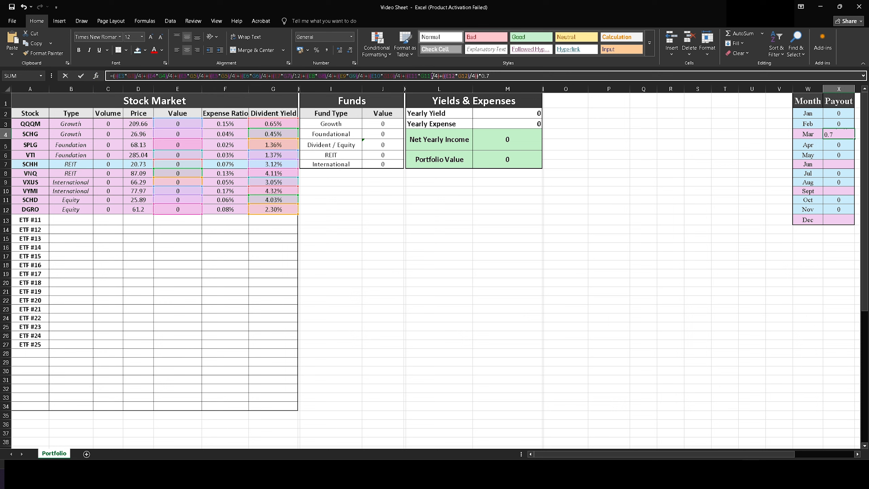
double_click(838, 133)
click(817, 133)
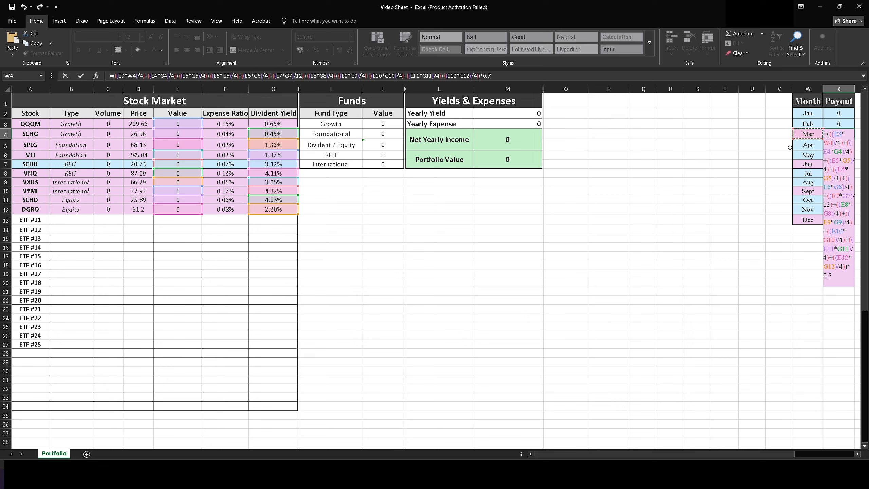
key(ctrl+z)
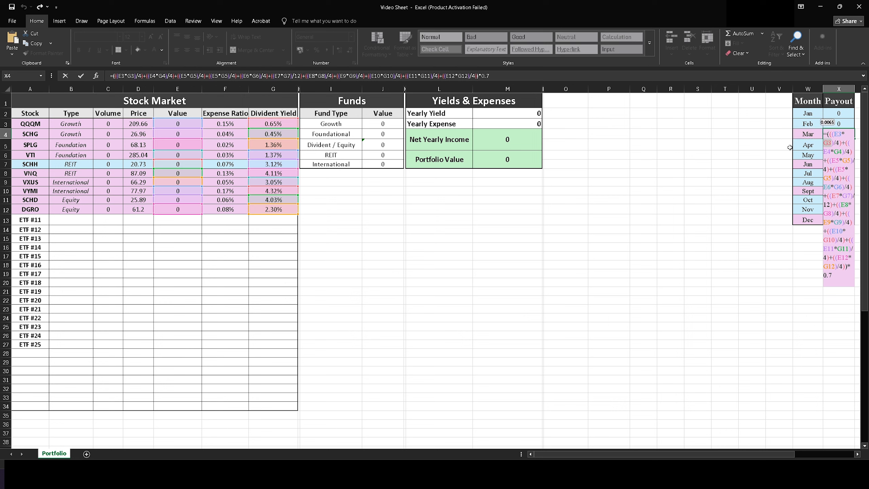
click(827, 134)
drag(827, 134, 830, 270)
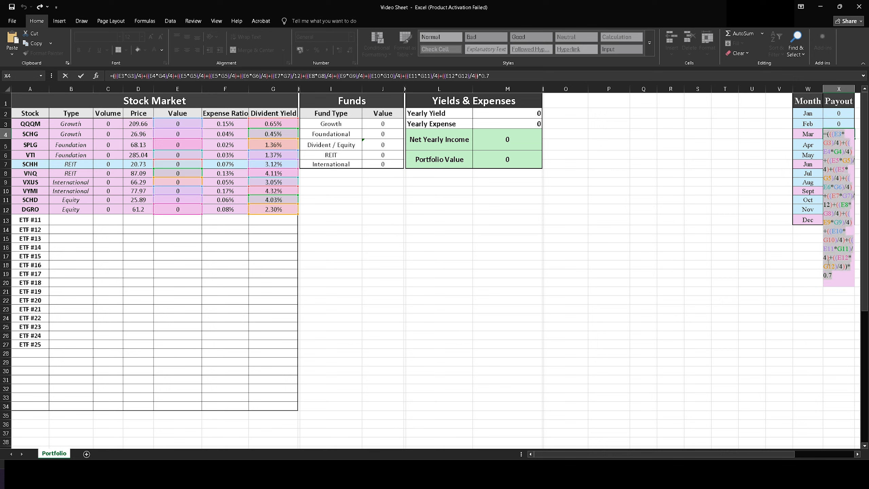
click(838, 278)
key(Return)
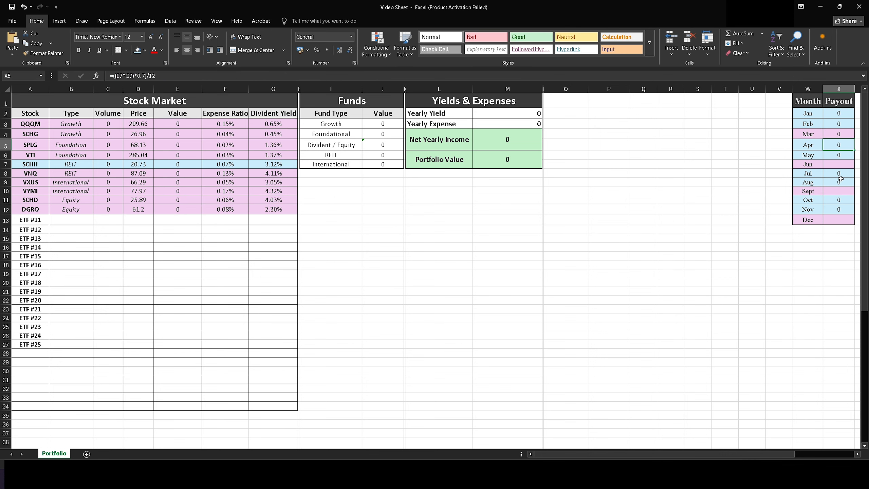
- Enter the copied March payout formula in the June, September and December payout cells X7, X10 and X13
double_click(839, 164)
text(=(((E3*G3)/4)+((E4*G4)/4)+((E5*G5)/4)+((E5*G5)/4)+((E6*G6)/4)+((E7*G7)/12)+((E8*G8)/4)+((E9*G9)/4)+((E10*G10)/4)+((E11*G11)/4)+((E12*G12)/4))*0.7)
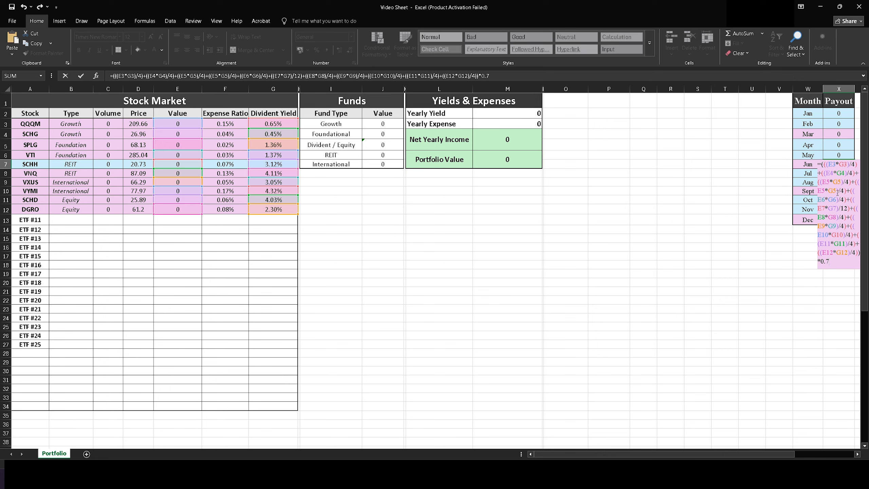
key(Return)
double_click(845, 190)
key(ctrl+v)
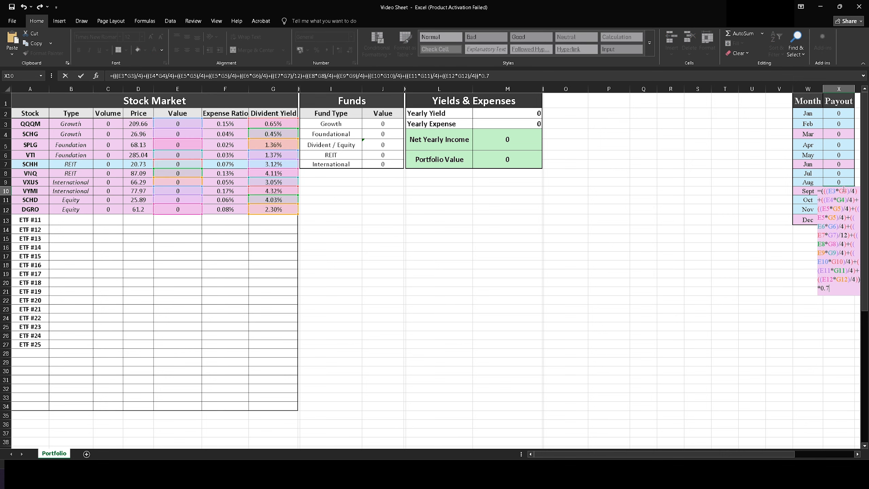
key(Return)
double_click(842, 219)
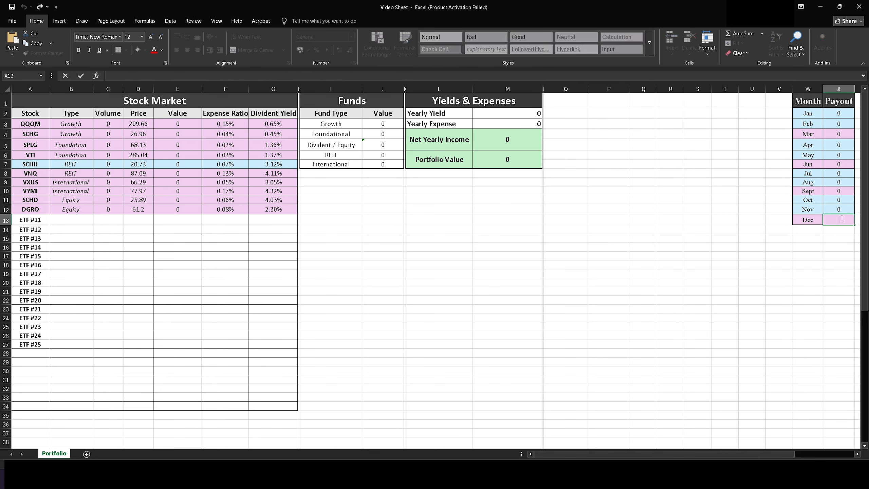
text(=(((E3*G3)/4)+((E4*G4)/4)+((E5*G5)/4)+((E5*G5)/4)+((E6*G6)/4)+((E7*G7)/12)+((E8*G8)/4)+((E9*G9)/4)+((E10*G10)/4)+((E11*G11)/4)+((E12*G12)/4))*0.7)
key(Return)
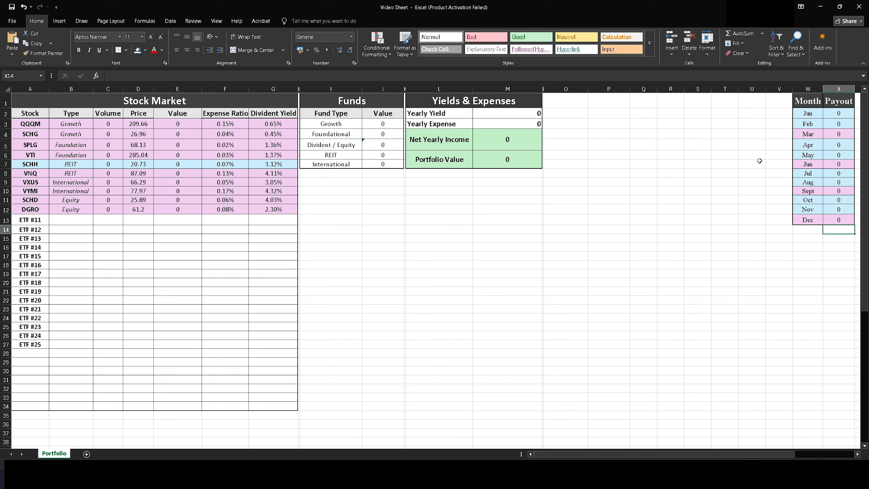
- Enter share volumes of 6 for QQQM, 58 for SCHG and 35 for SPLG
click(107, 125)
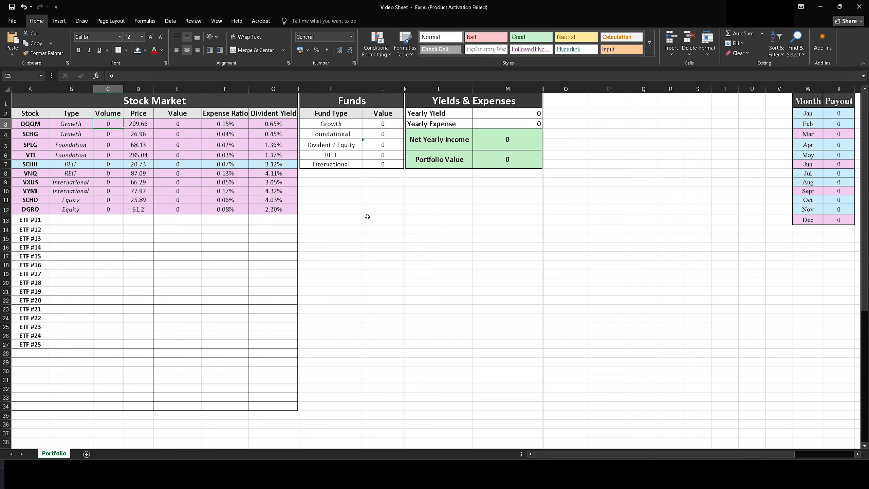
text(6)
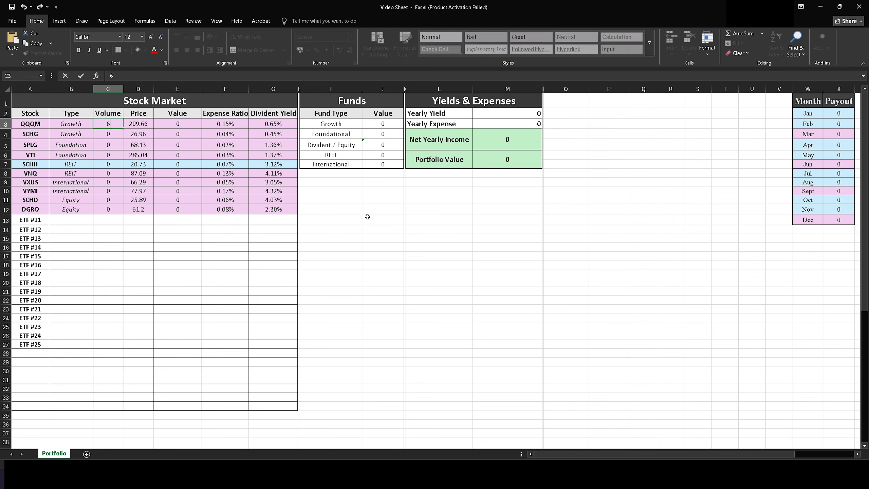
key(Return)
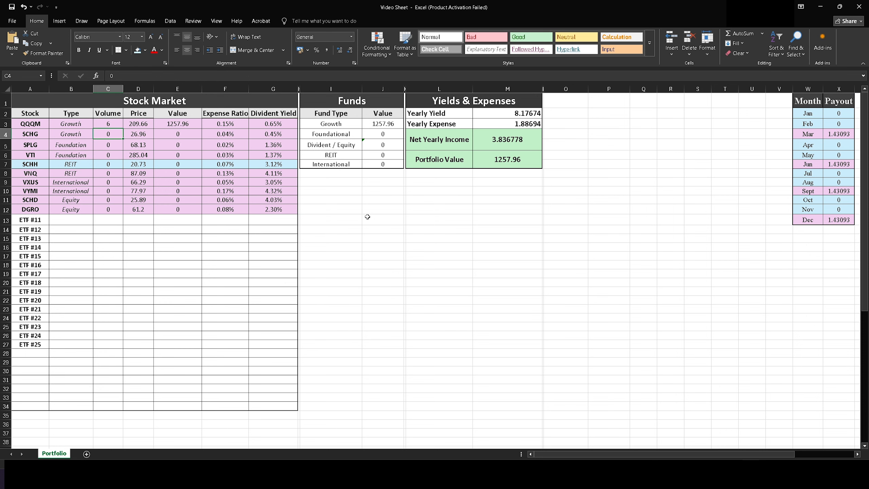
text(58)
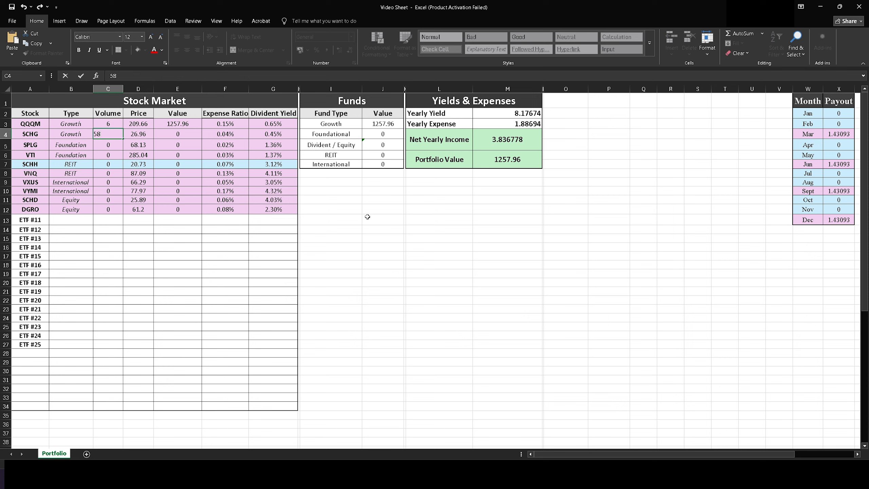
key(Return)
text(35)
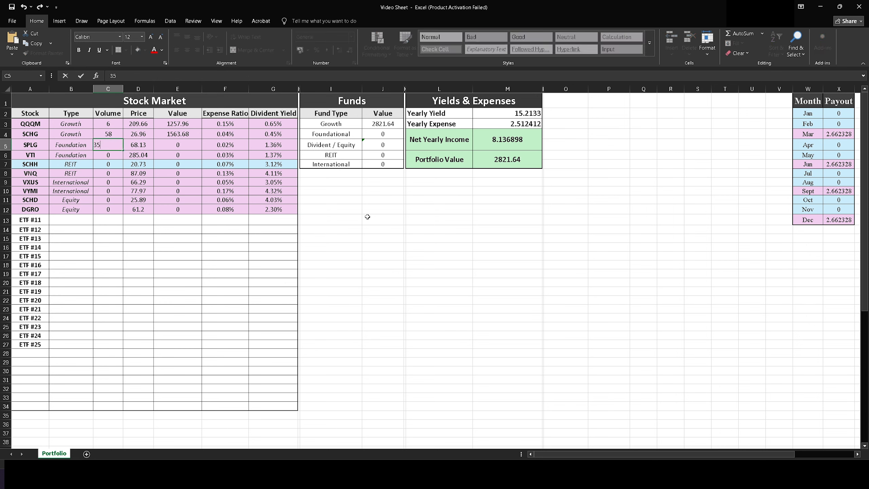
key(Return)
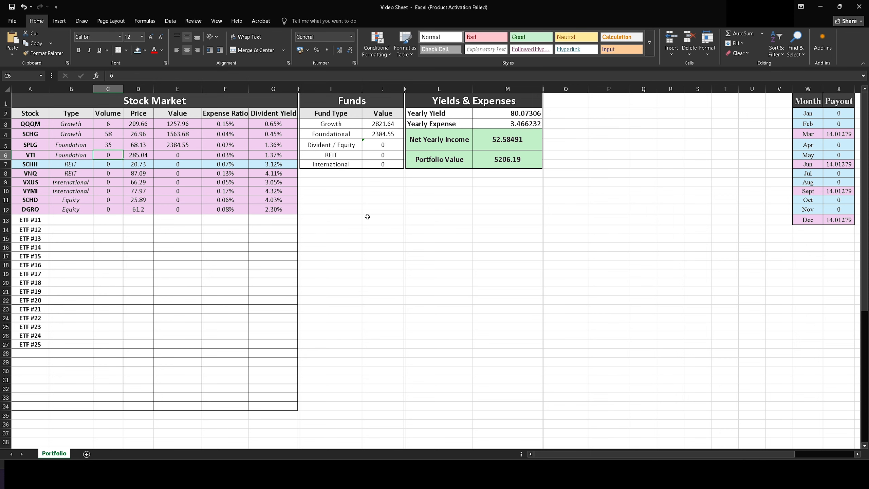
- Enter share volumes of 4 for SCHH and 80 for SCHD, leaving the other holdings in between unfilled
key(Return)
text(4)
key(Return)
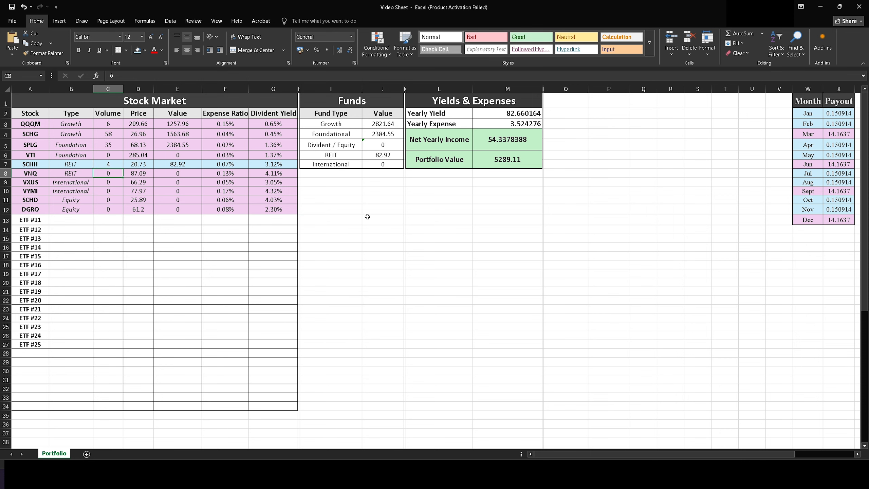
key(Return)
key(Return)
key(Return)
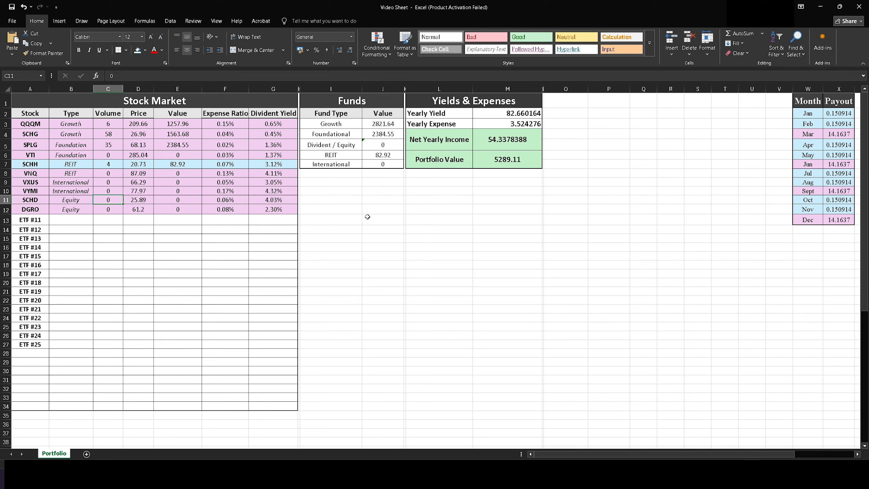
text(80)
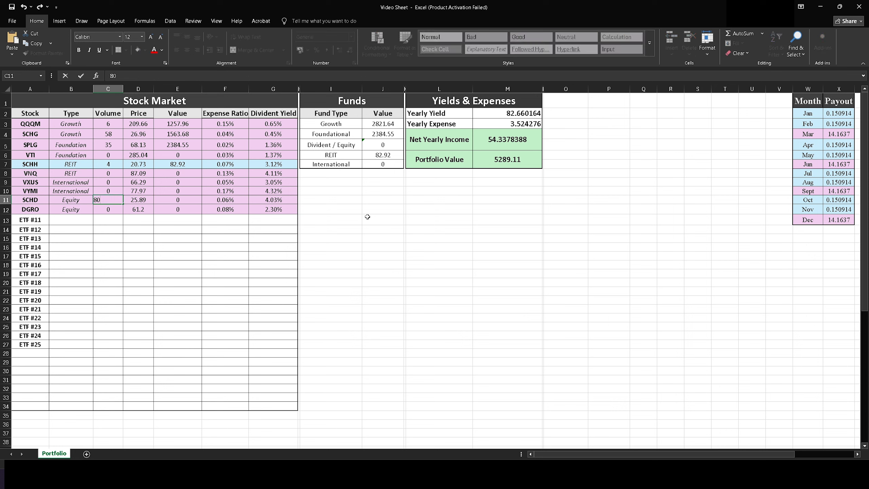
key(Return)
- Set the share volume of the VNQ holding to 2
key(Up)
key(Up)
key(Up)
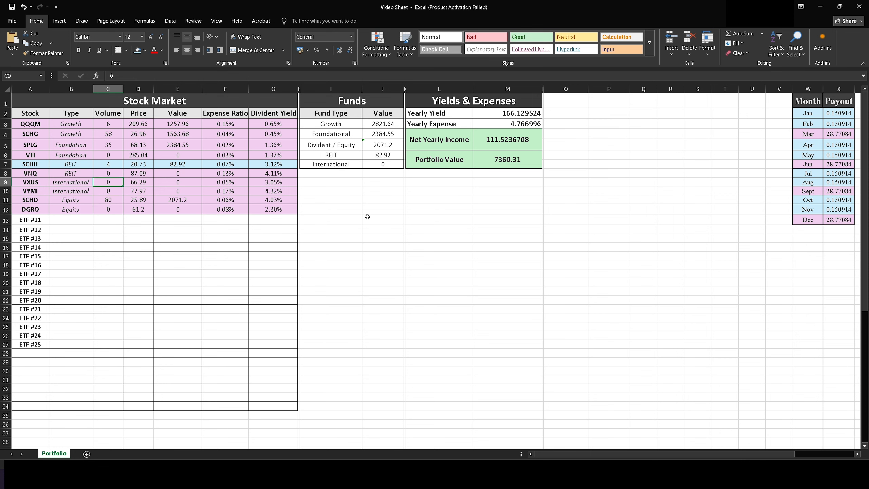
key(Up)
text(2)
key(Return)
key(Down)
key(Down)
key(Down)
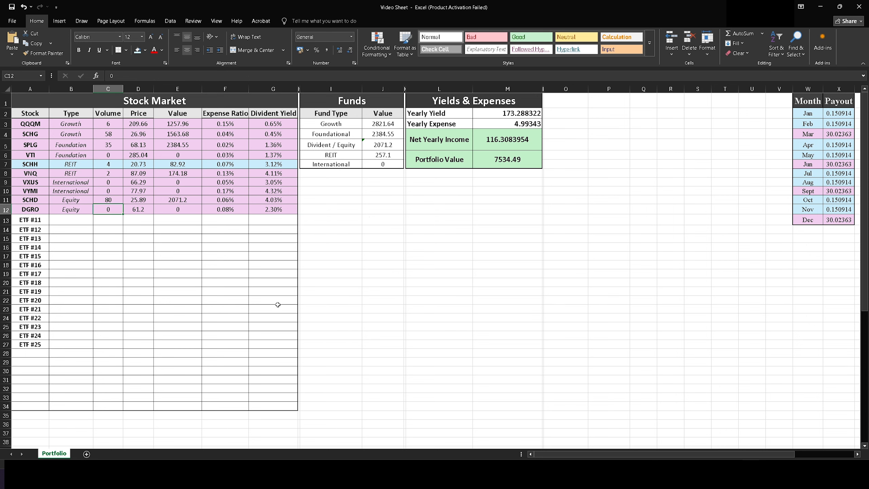
click(361, 277)
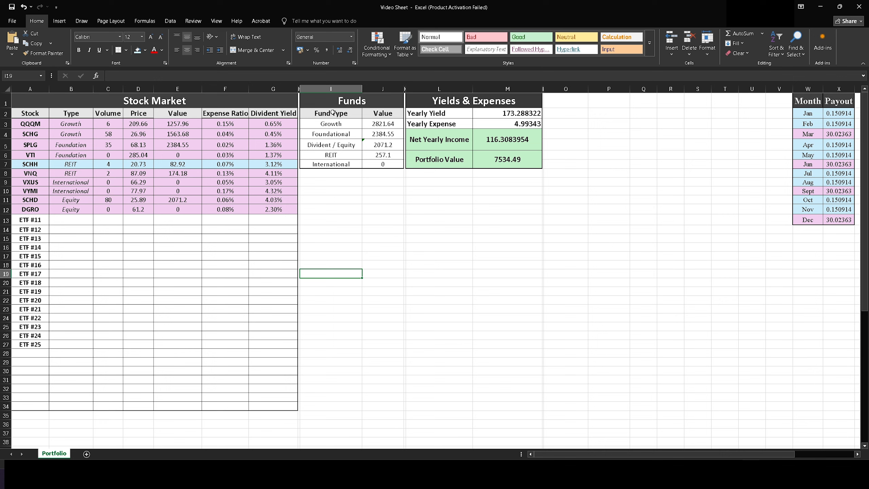
- Insert a 2-D pie chart of fund types and values from I3:J7, sized to fill columns I to M beneath the tables through row 34
click(349, 192)
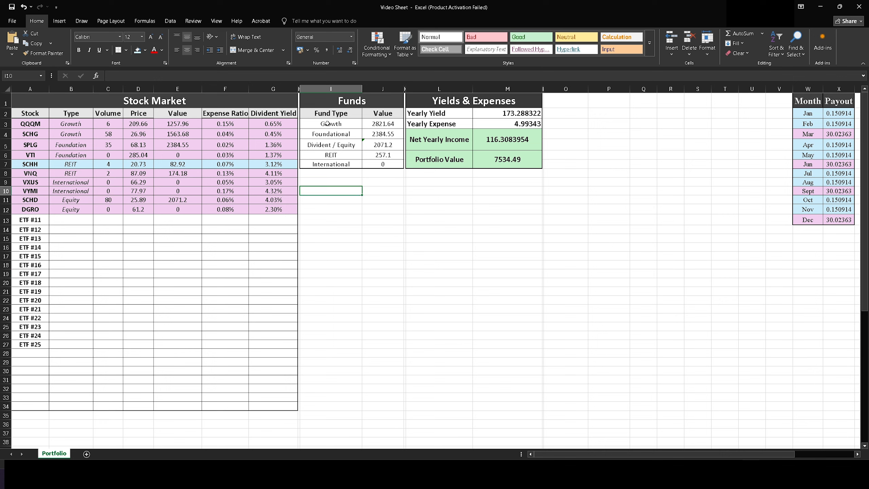
drag(328, 124, 381, 164)
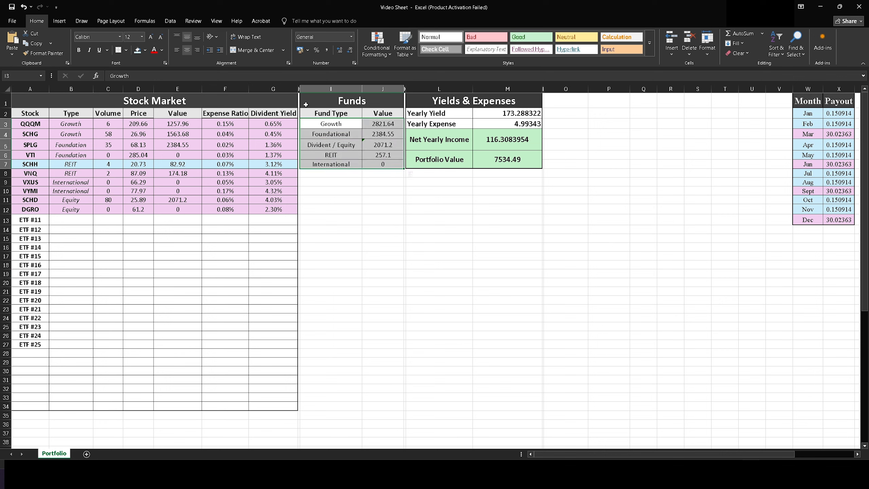
click(59, 21)
click(262, 54)
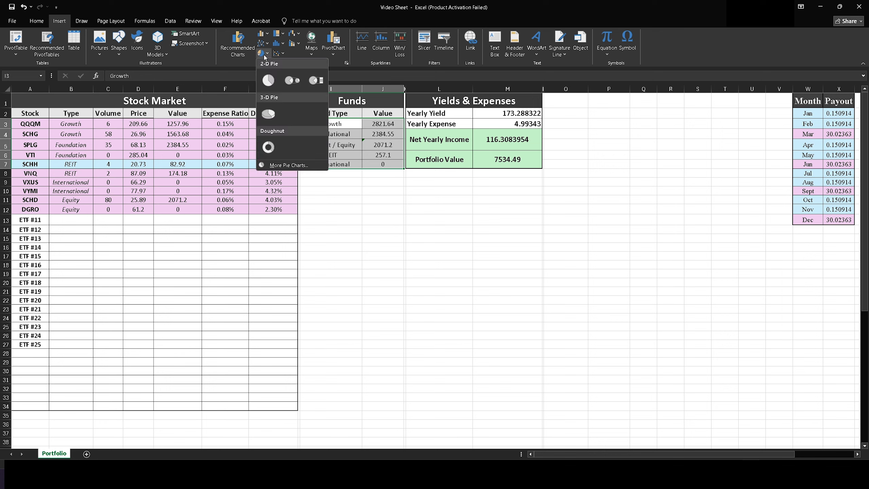
click(268, 80)
drag(375, 218, 342, 179)
drag(502, 292, 544, 407)
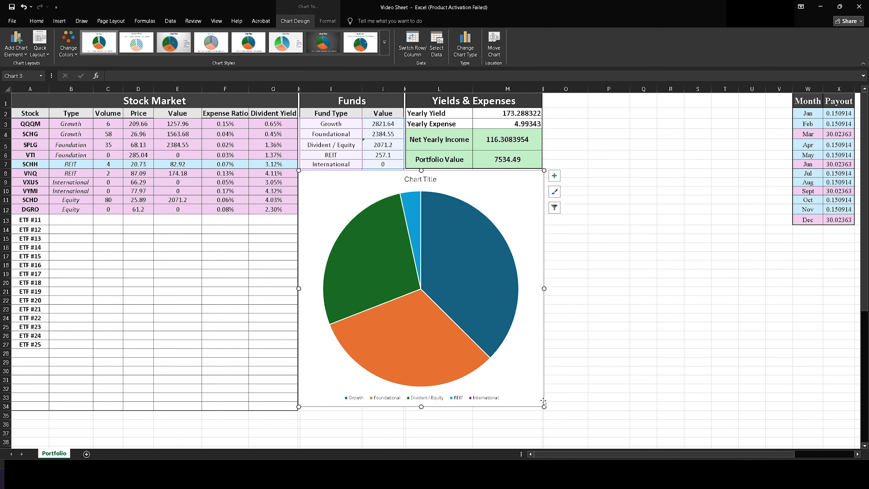
- Apply the dark grey chart style that shows fund names and percentages on the pie slices
click(555, 192)
scroll(631, 295, down, 5)
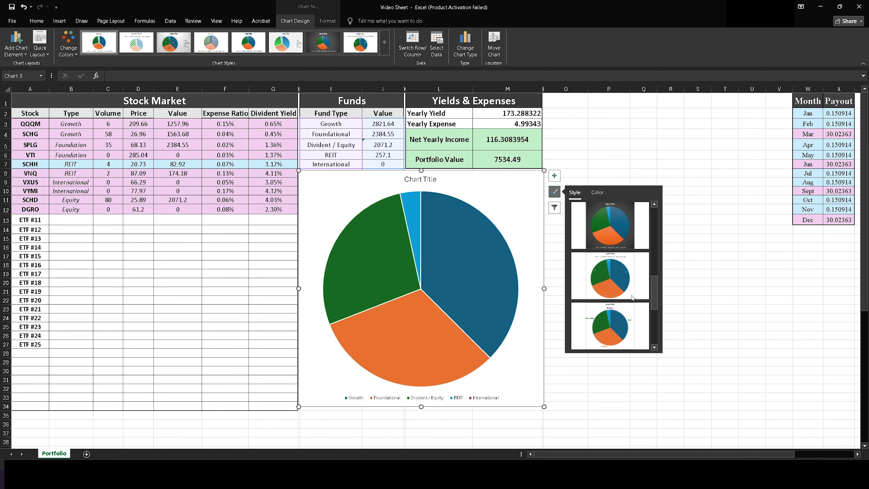
scroll(631, 294, up, 3)
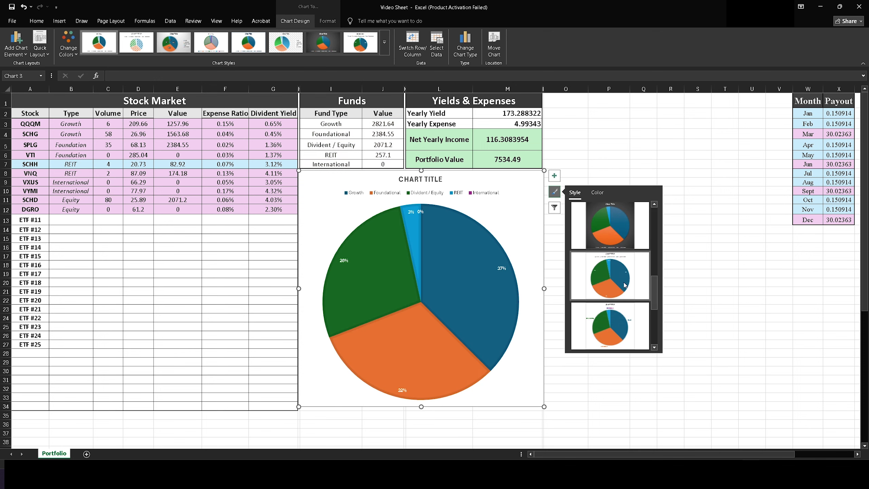
scroll(620, 244, down, 2)
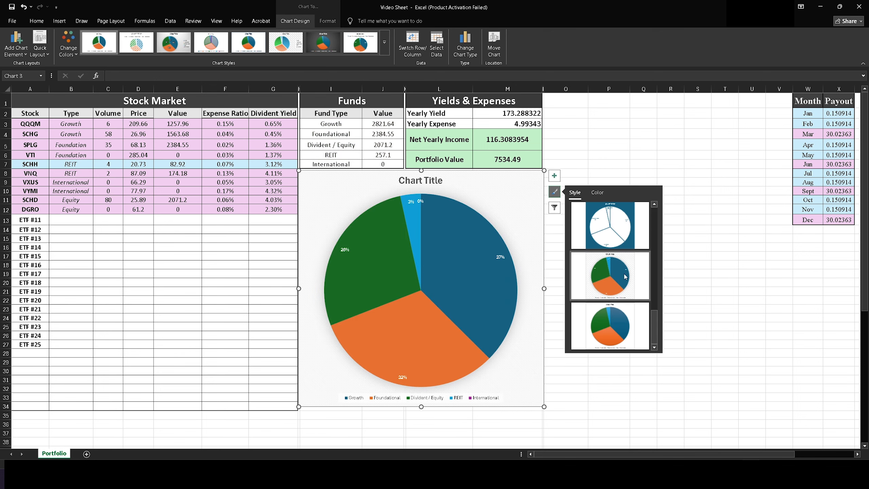
click(622, 234)
scroll(621, 234, up, 2)
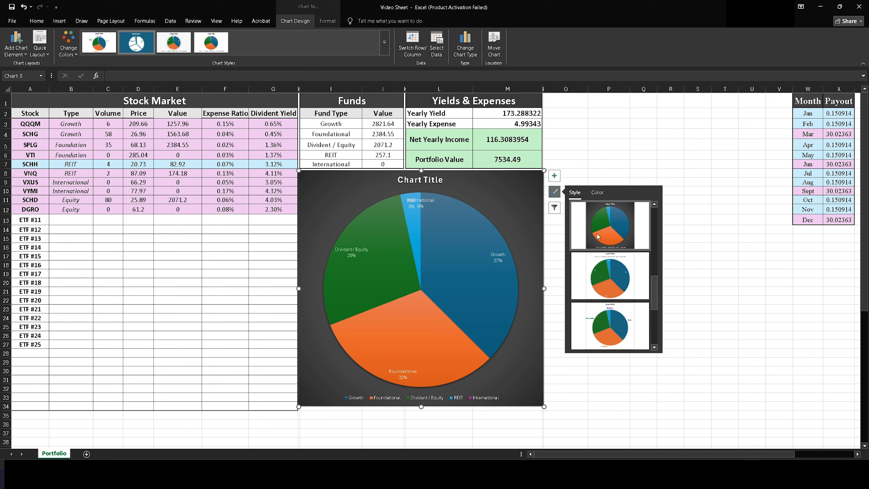
click(725, 247)
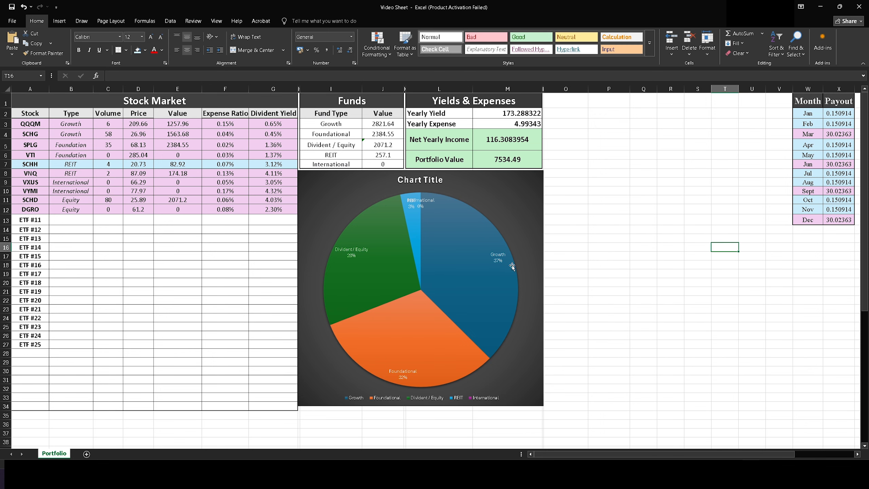
- Change the pie chart's title to Portfolio
double_click(397, 180)
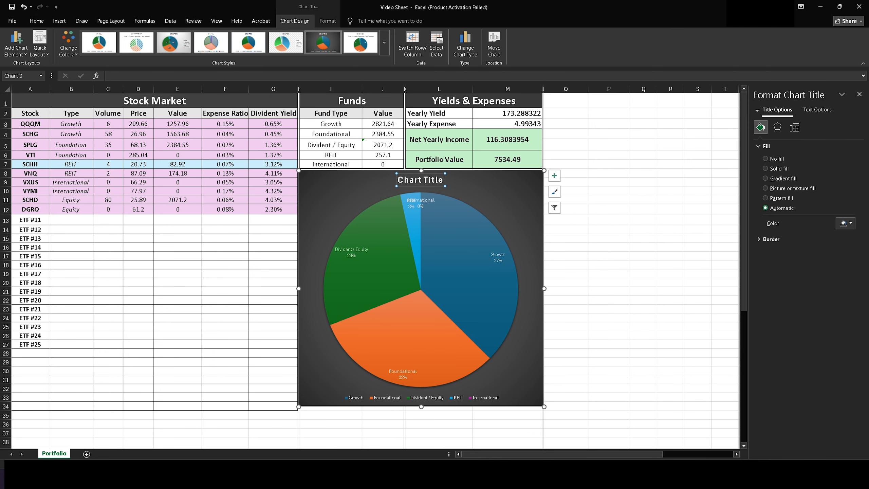
text(pO)
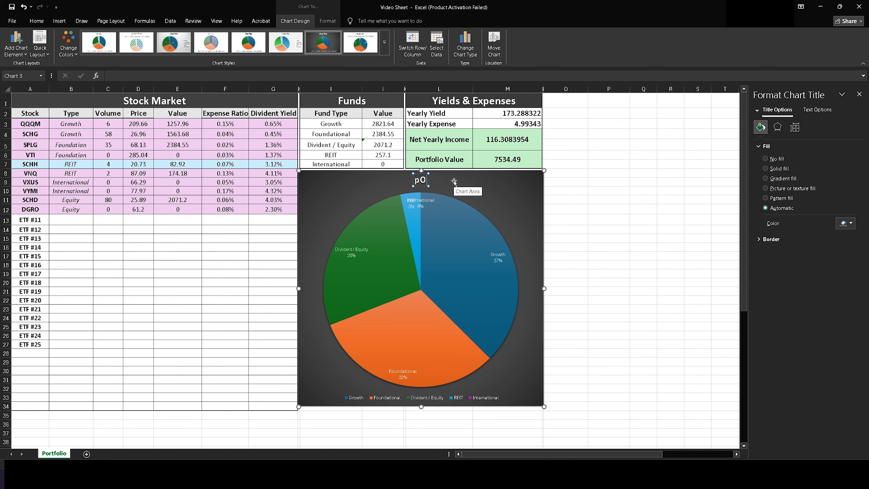
text(RTFOLIO)
key(ctrl+a)
key(BackSpace)
text(Portfolio)
click(504, 191)
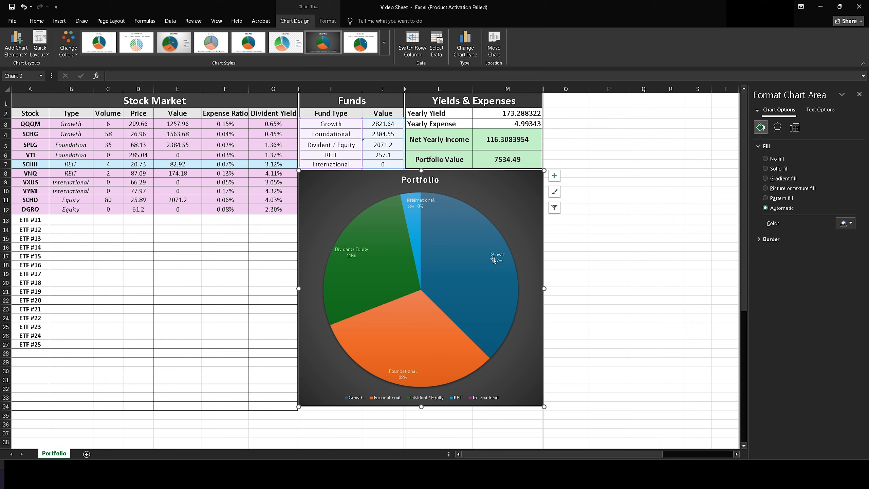
- Make the pie chart's Growth data label bold and one font size larger
click(493, 260)
click(500, 264)
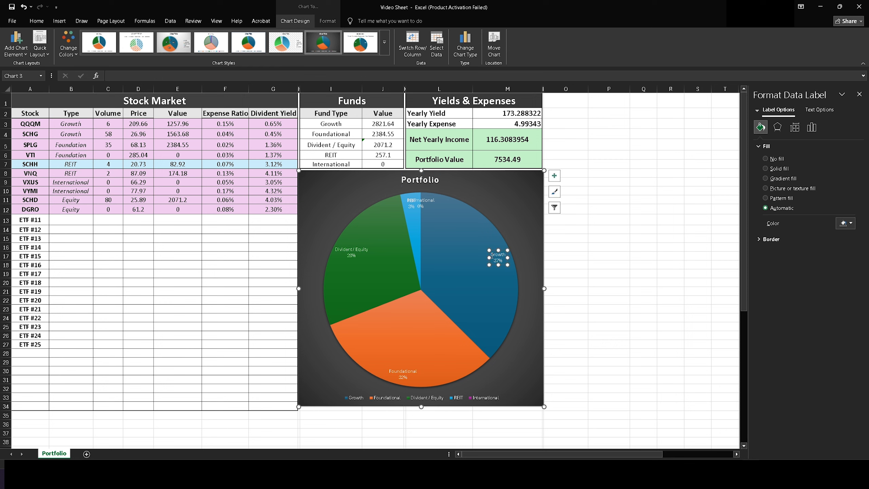
click(36, 21)
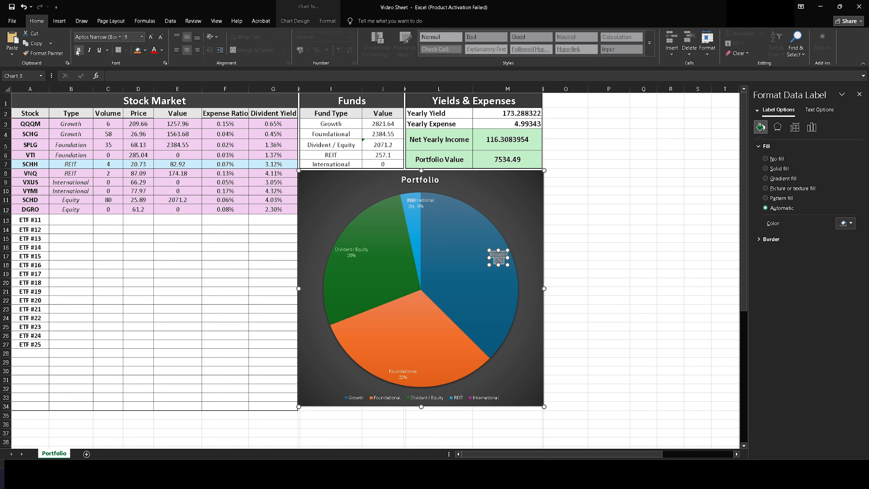
click(78, 51)
click(150, 37)
- Make the Foundational and Divident / Equity data labels bold and one font size larger
click(398, 373)
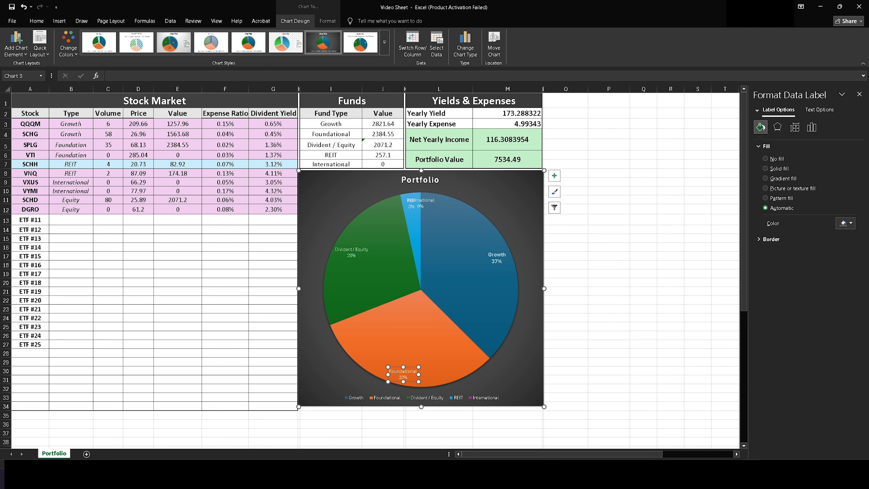
triple_click(403, 374)
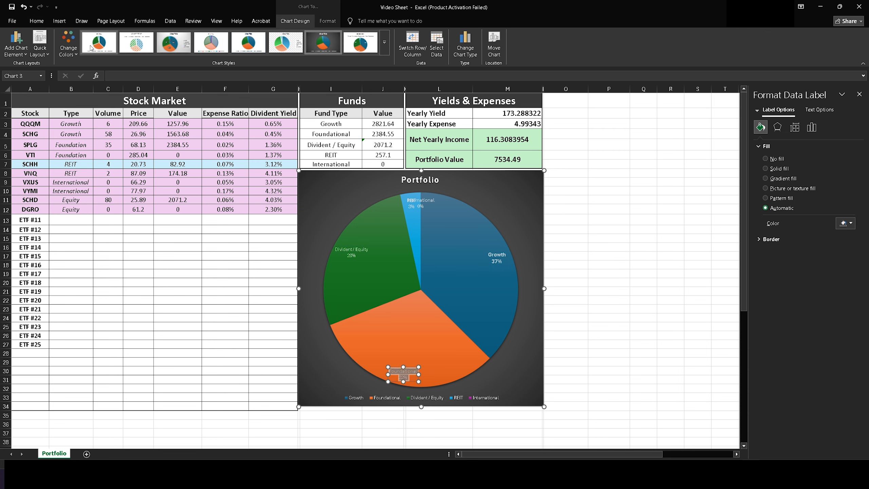
click(37, 21)
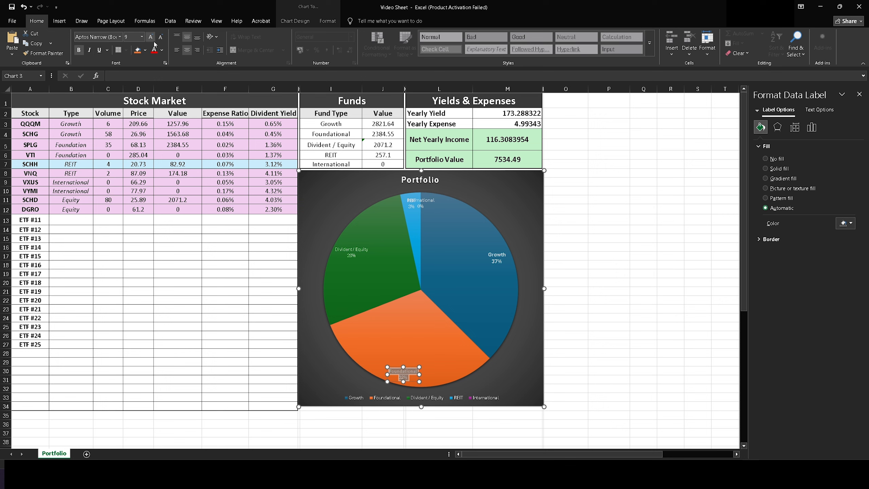
click(150, 36)
click(348, 250)
triple_click(352, 251)
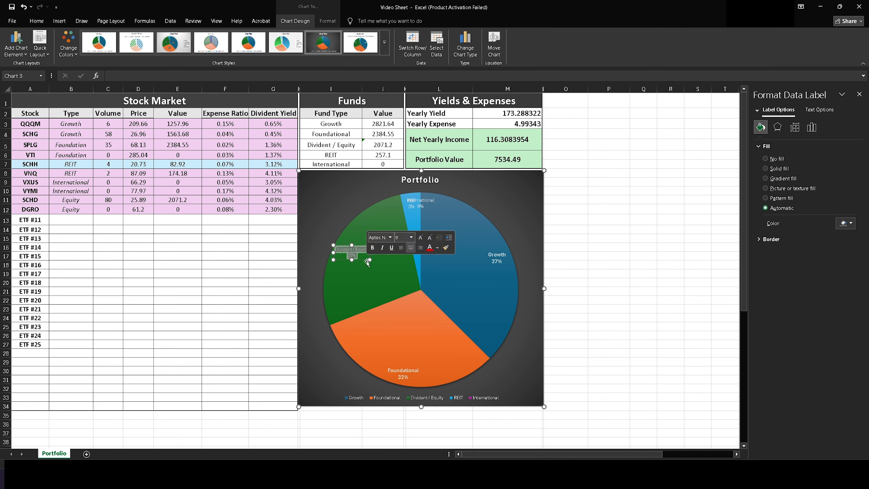
click(36, 21)
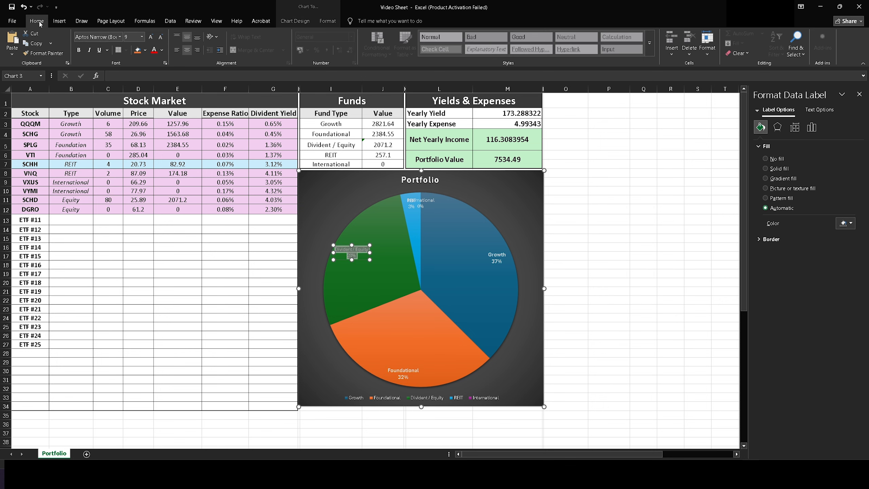
click(150, 36)
- Move the International data label above the pie, clear of the REIT label, and make the REIT label bold and one font size larger
click(421, 204)
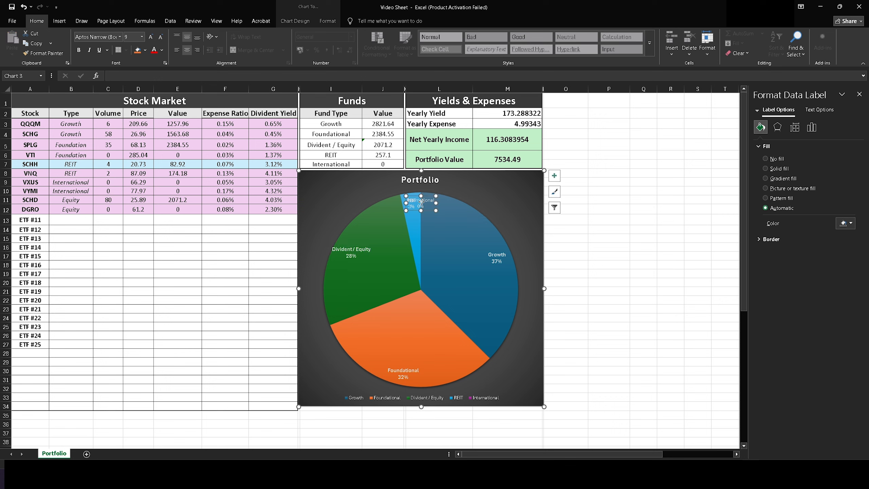
drag(457, 187, 458, 187)
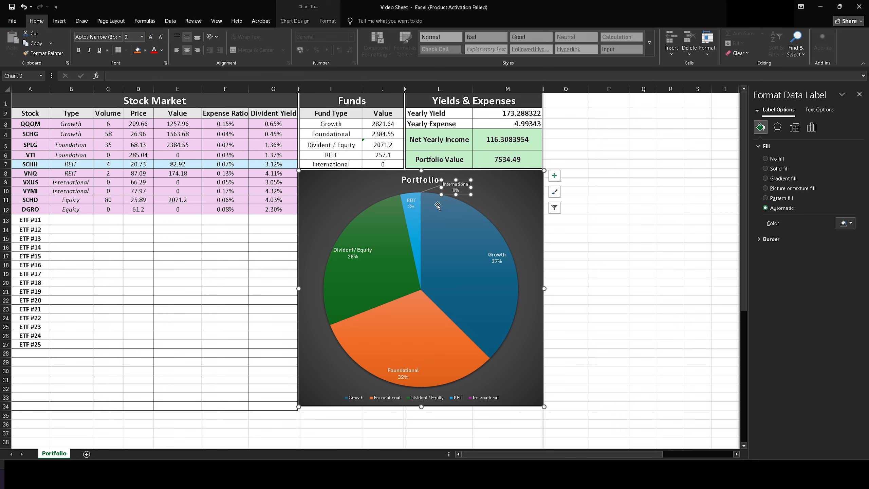
click(413, 200)
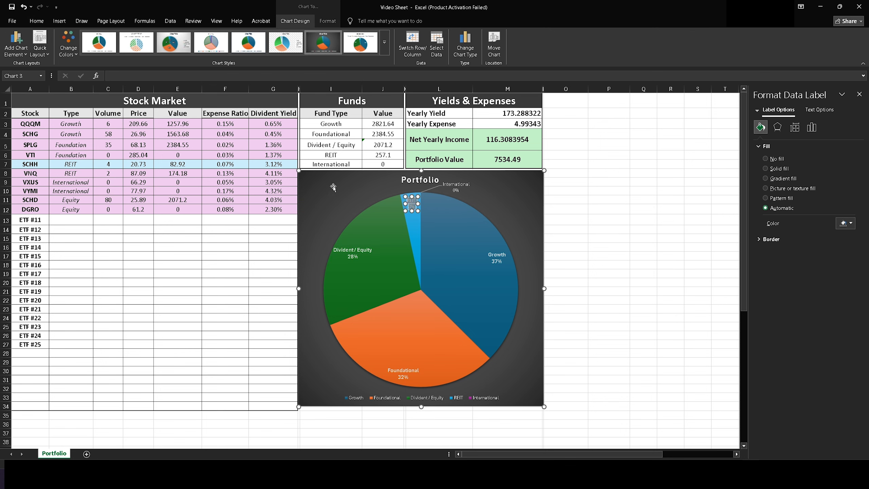
click(36, 21)
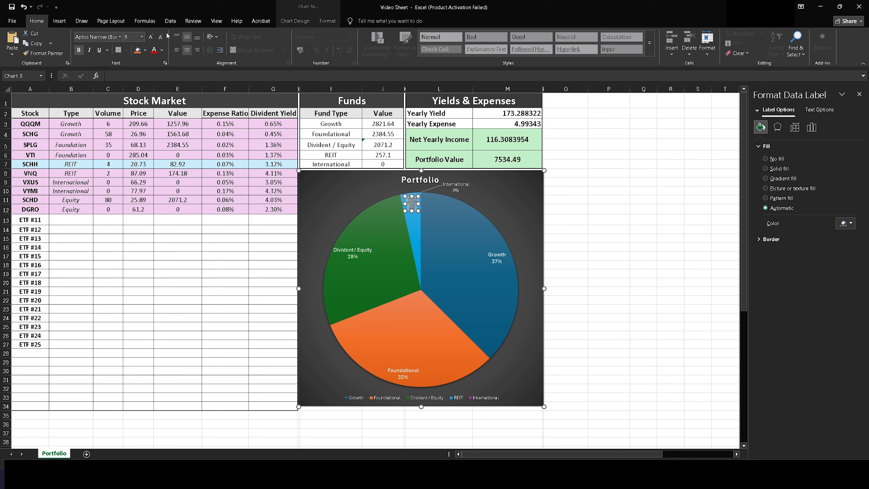
click(151, 37)
click(520, 208)
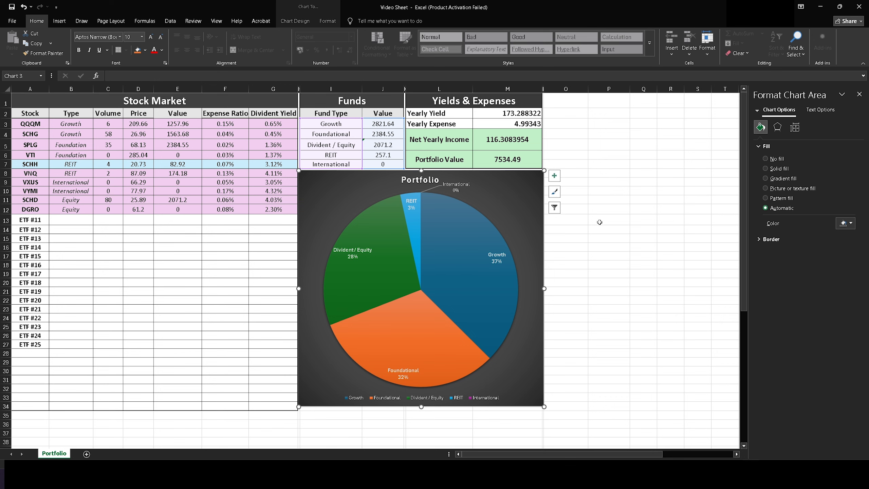
click(610, 229)
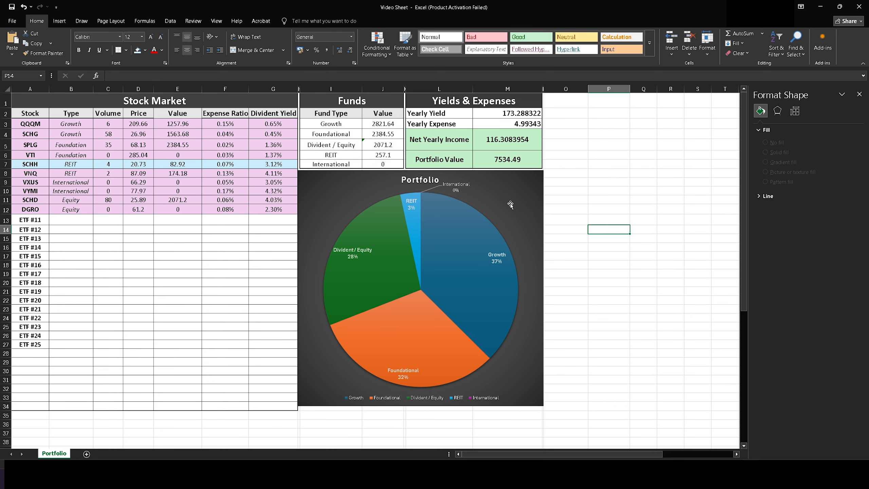
click(859, 94)
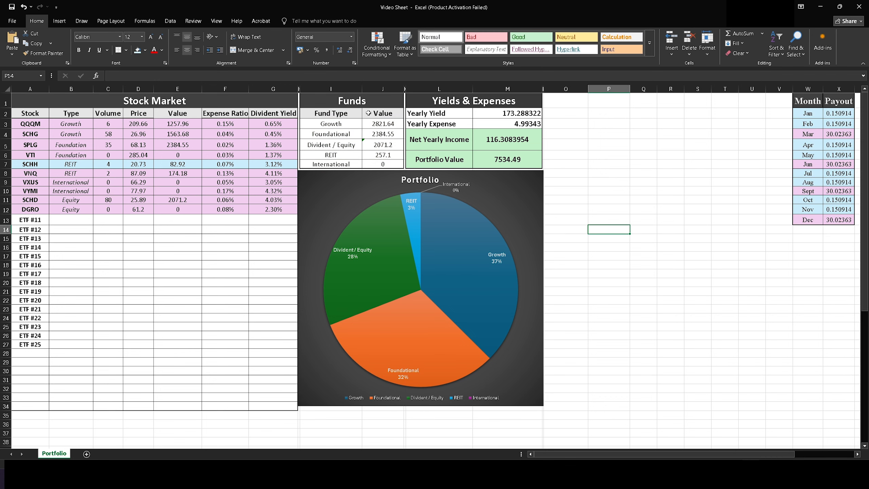
- Set the VXUS share volume to 10
click(110, 183)
text(1)
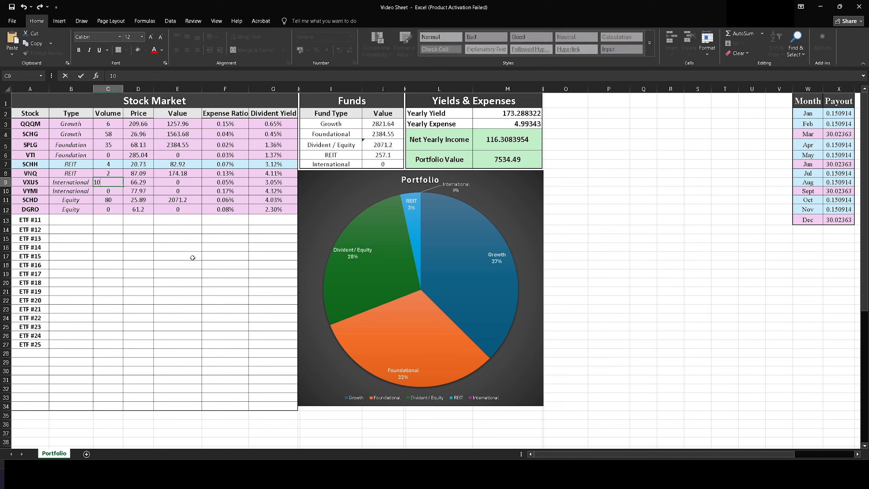
key(Return)
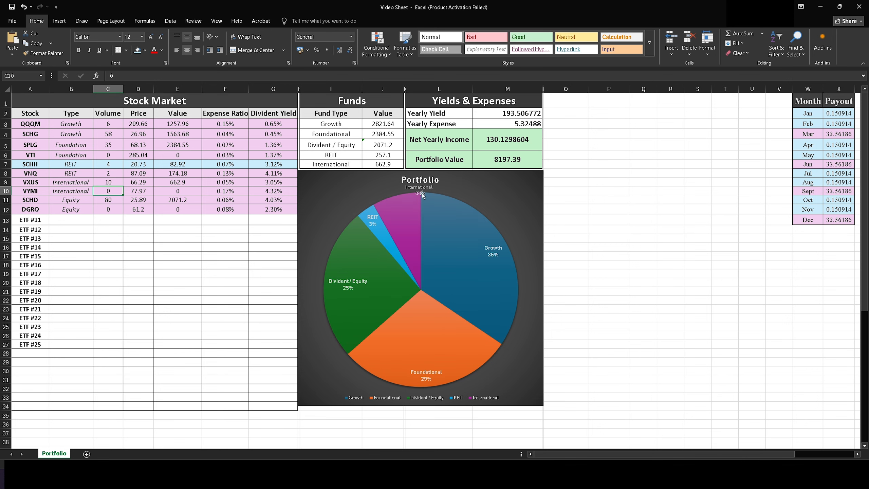
- Move the International data label onto its purple pie slice and make it bold and one font size larger
click(419, 193)
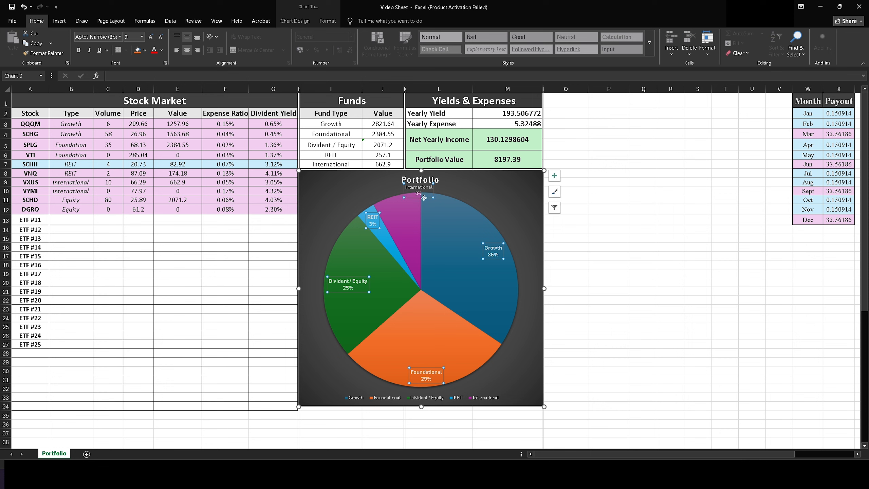
drag(424, 198, 409, 214)
click(395, 207)
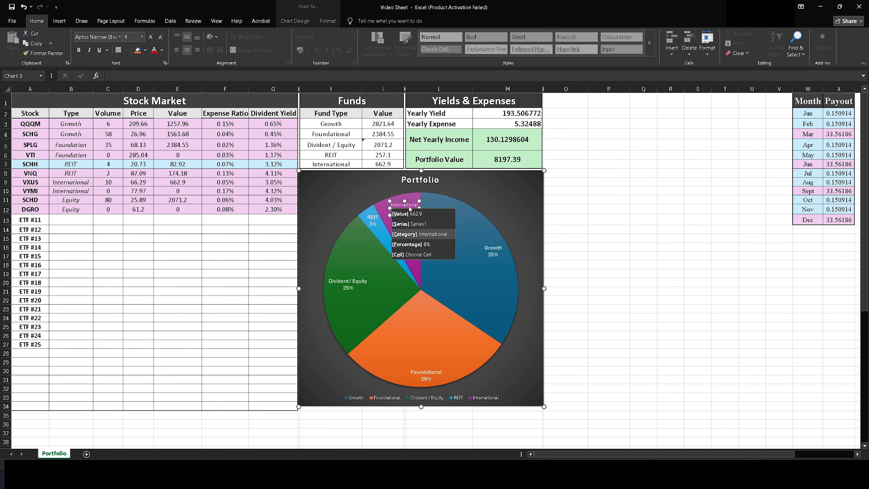
click(410, 244)
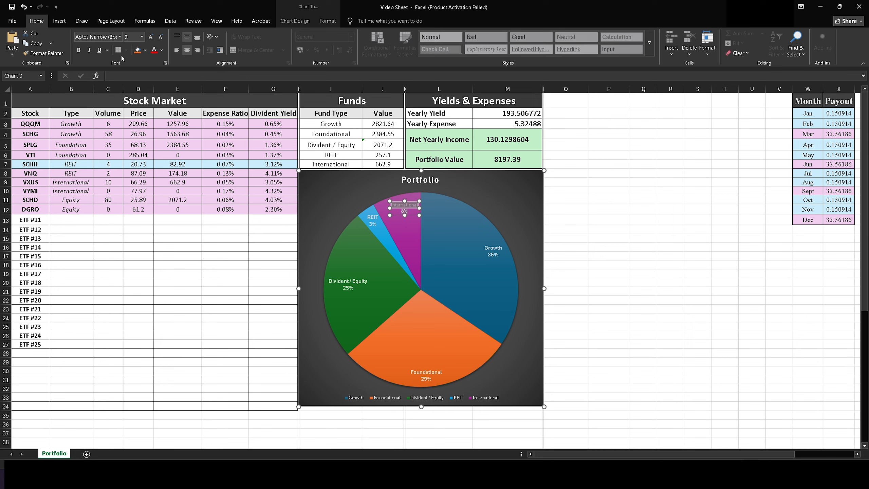
click(78, 49)
click(150, 36)
click(499, 230)
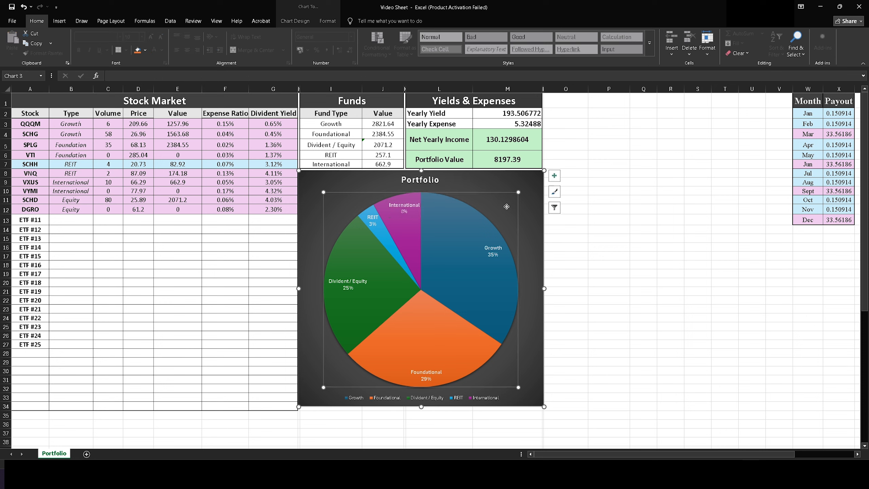
click(647, 230)
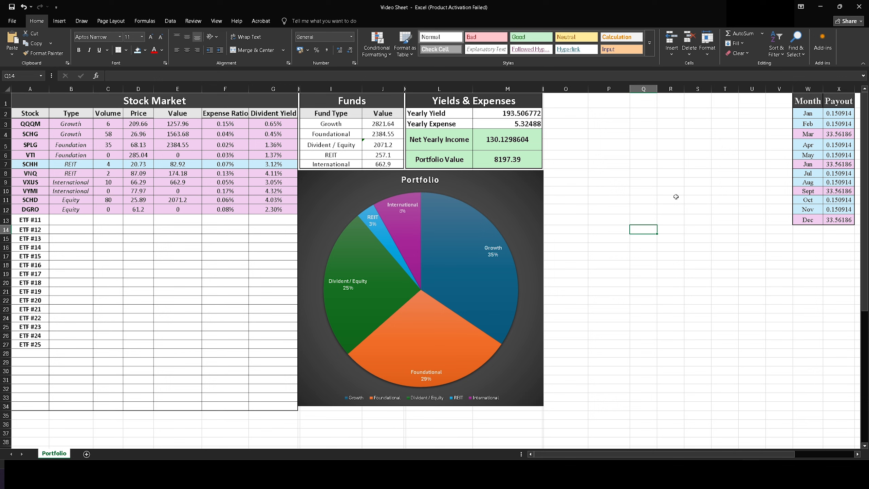
right_click(467, 258)
key(Escape)
click(600, 240)
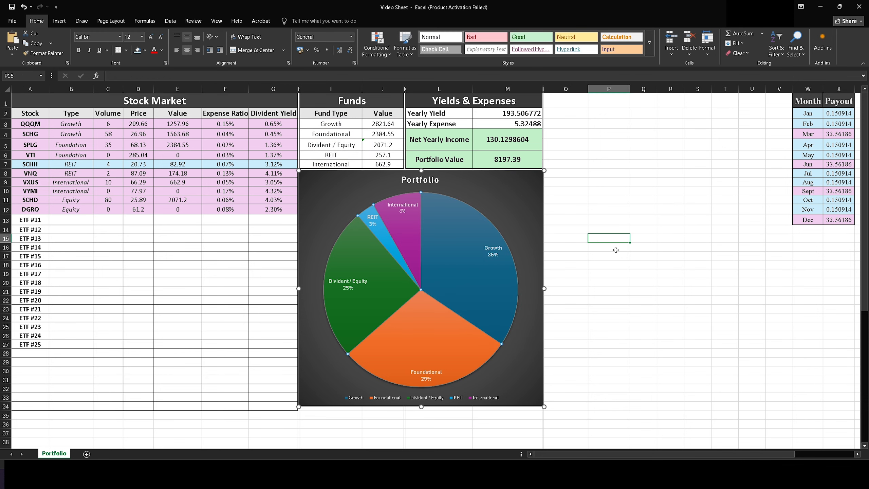
- Insert a clustered column chart of the fund types and values in I3:J7, placed beside the pie chart and enlarged to match its height
click(329, 125)
drag(329, 125, 383, 164)
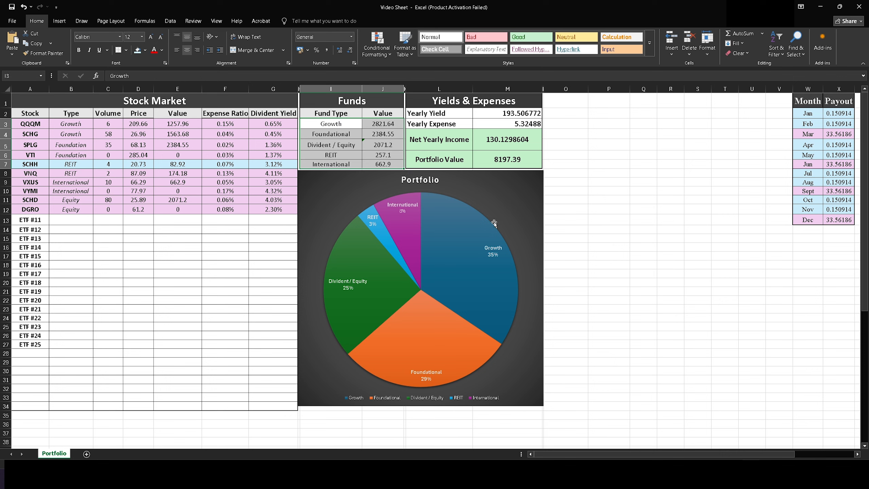
click(59, 21)
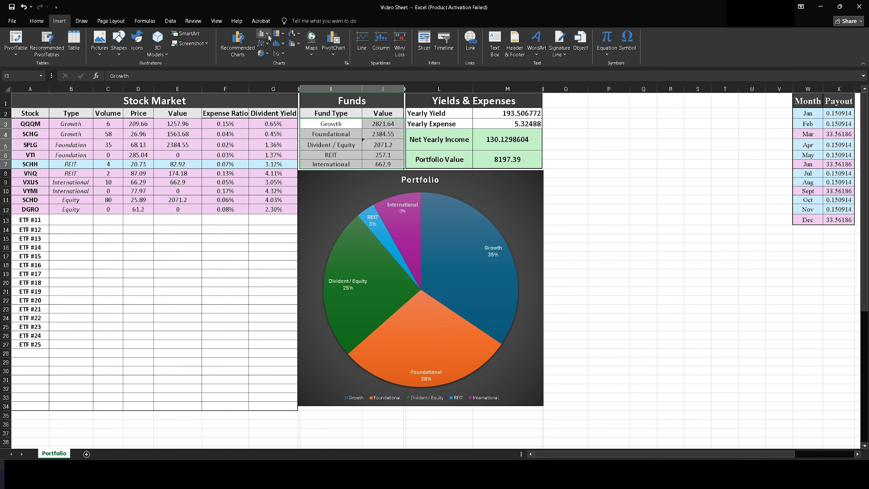
click(261, 34)
click(273, 58)
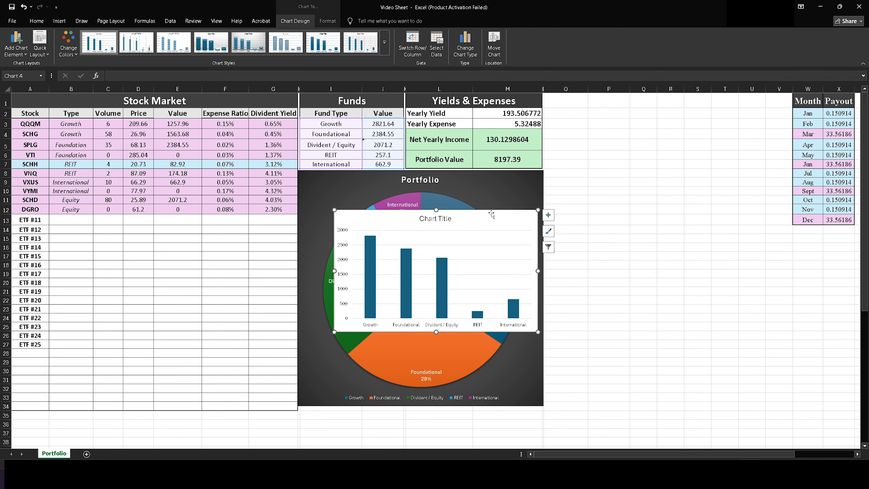
drag(491, 213, 704, 175)
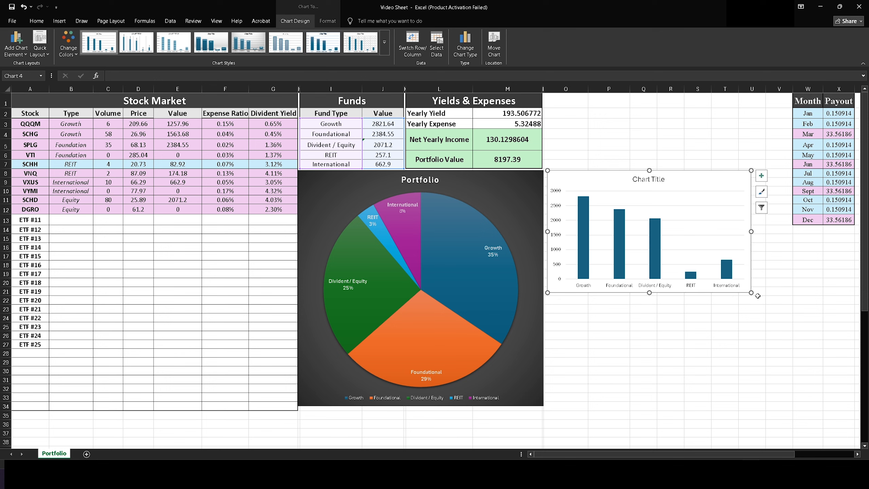
drag(750, 293, 782, 403)
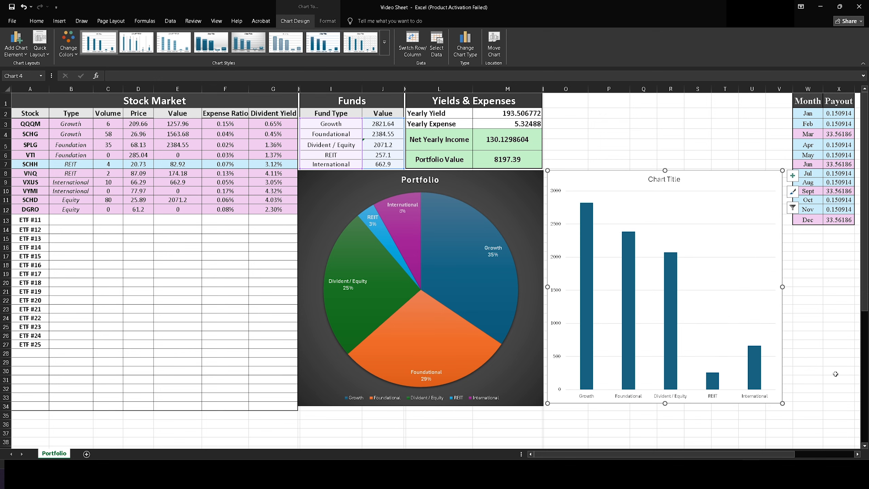
- Apply the dark grey gradient chart style to the column chart
click(792, 191)
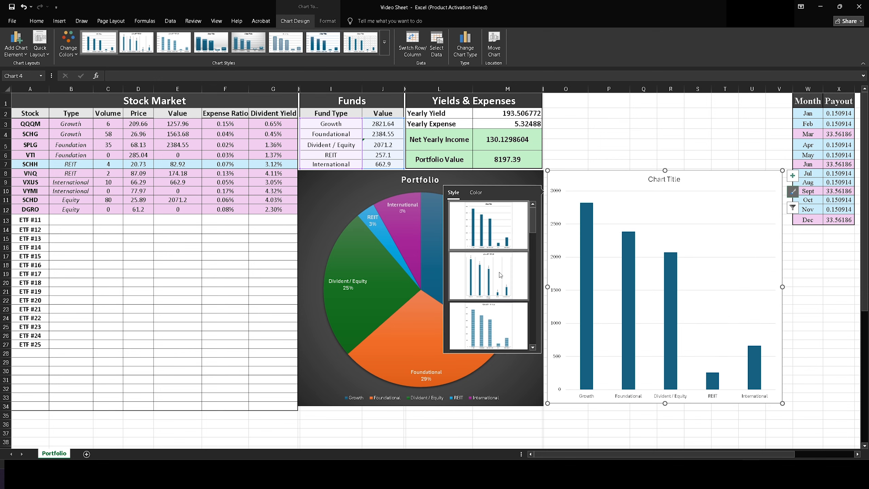
scroll(492, 303, down, 2)
scroll(493, 305, down, 2)
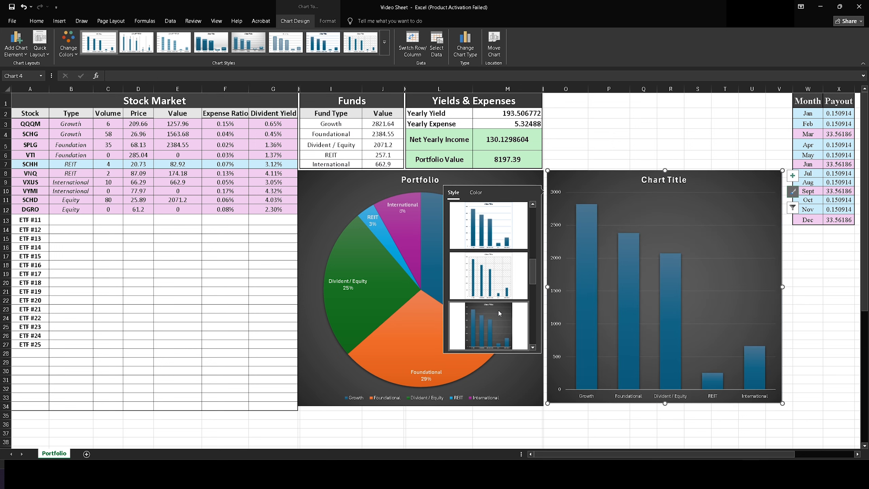
click(500, 314)
click(808, 318)
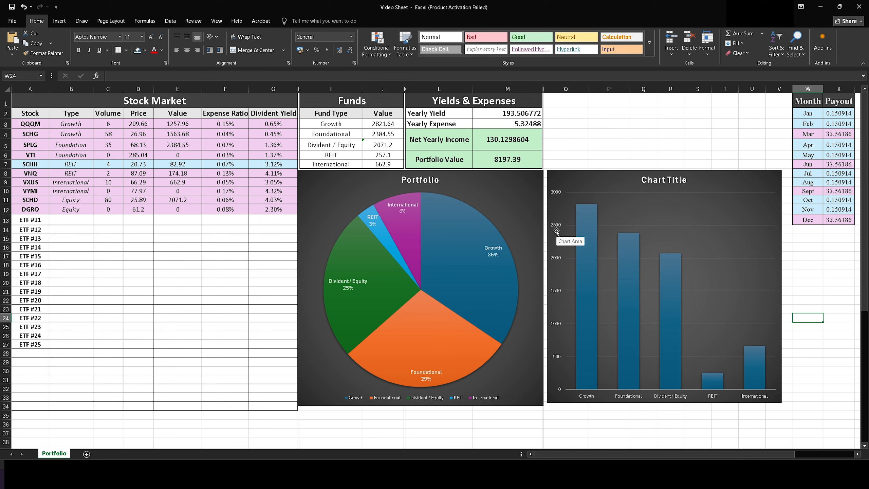
- Change the column chart's title to Portfolio
double_click(640, 182)
drag(640, 181, 688, 180)
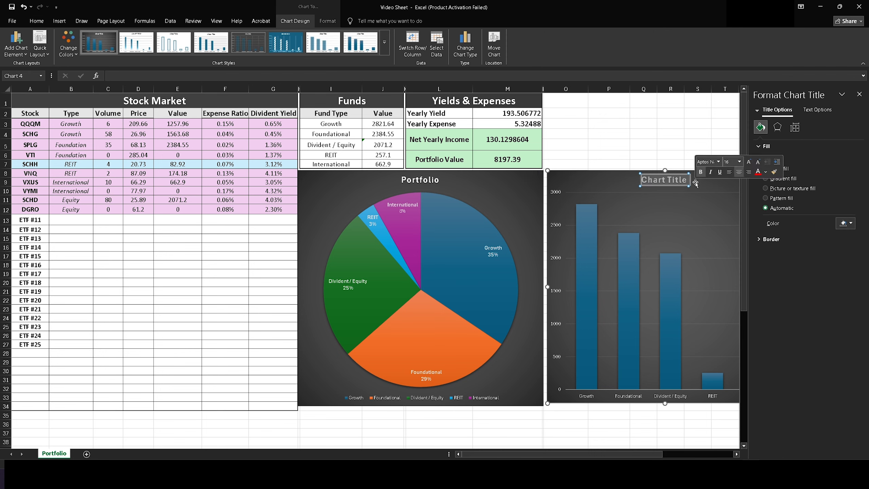
text(Portfolio)
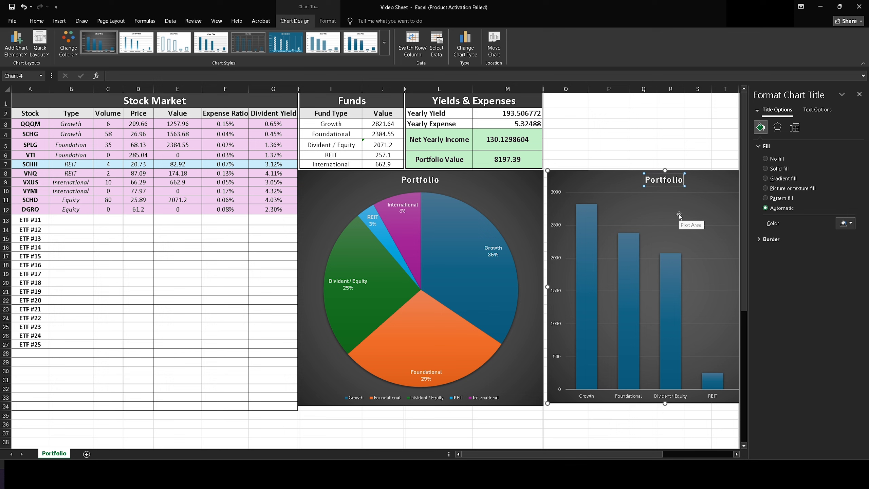
key(Return)
key(BackSpace)
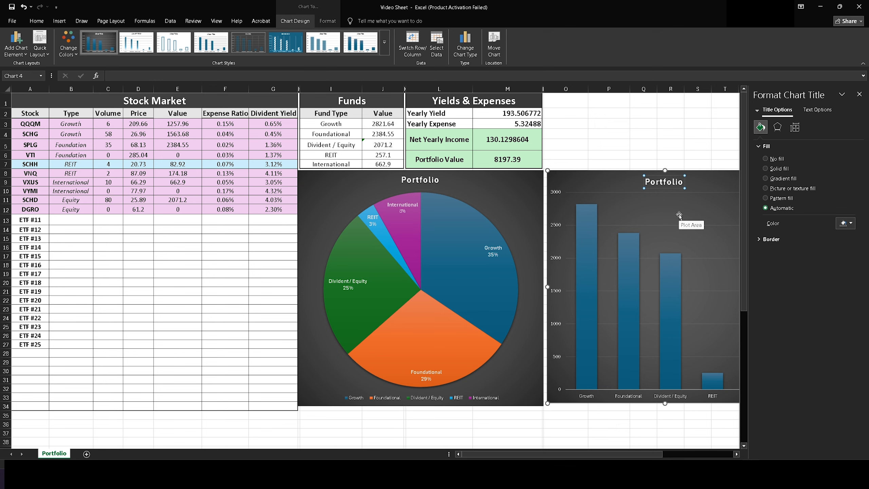
click(859, 94)
click(842, 308)
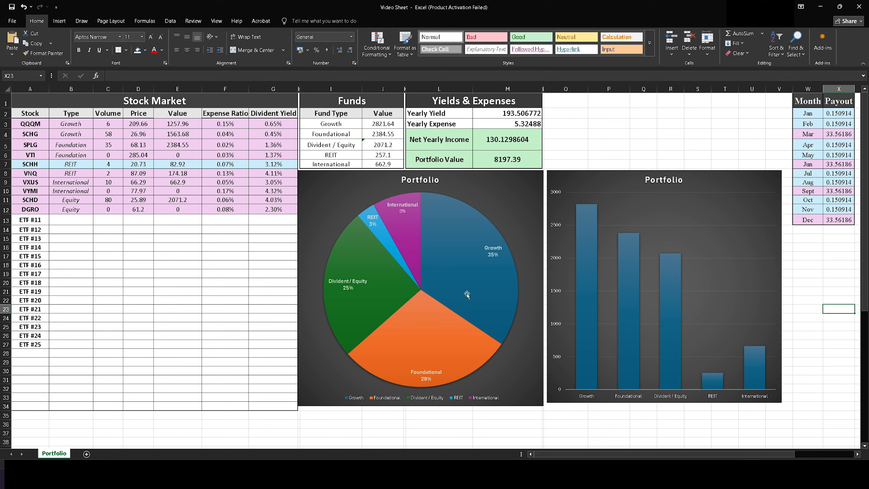
- Fill the column chart's Foundational bar with orange and its Divident / Equity bar with dark green to match the pie slices
click(627, 306)
double_click(627, 306)
click(760, 127)
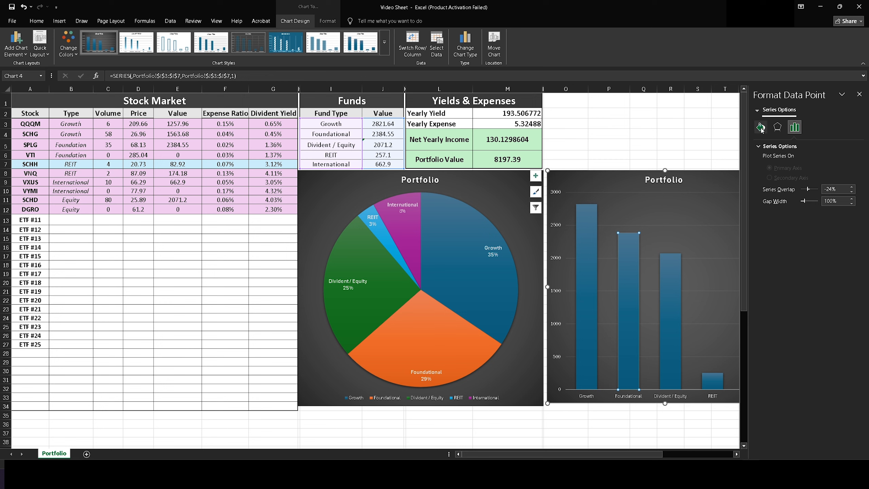
click(845, 245)
click(818, 282)
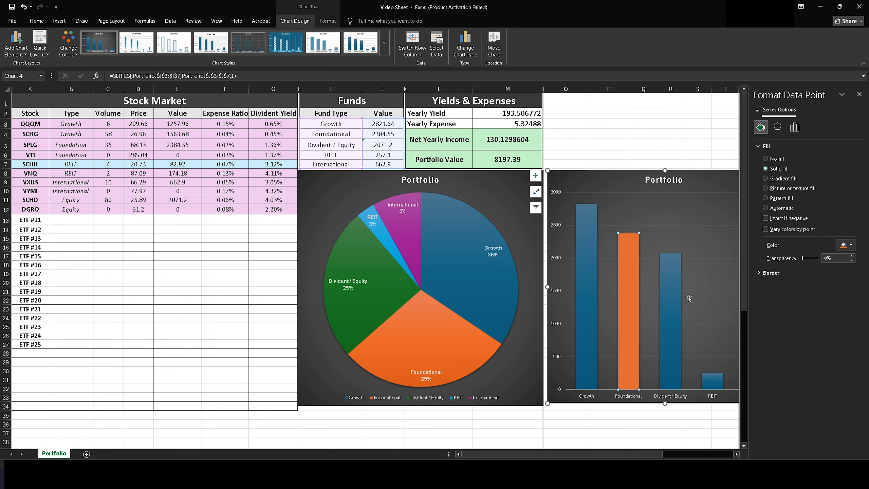
click(675, 293)
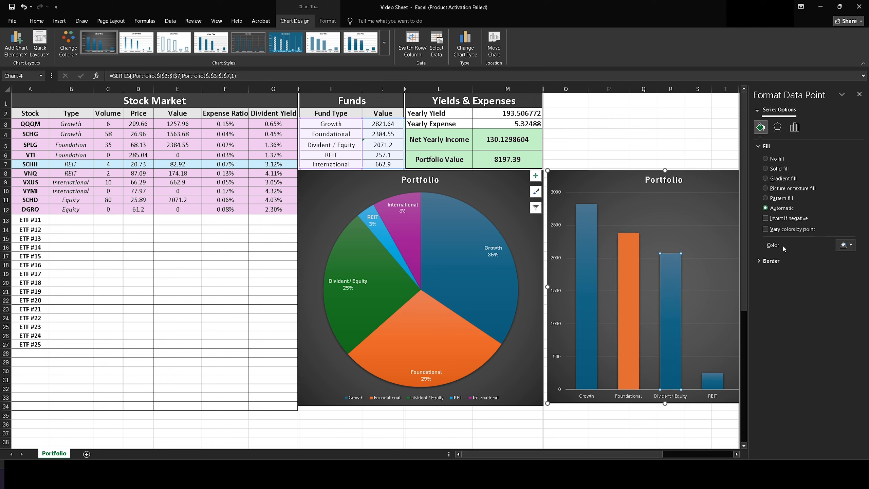
click(846, 245)
click(828, 283)
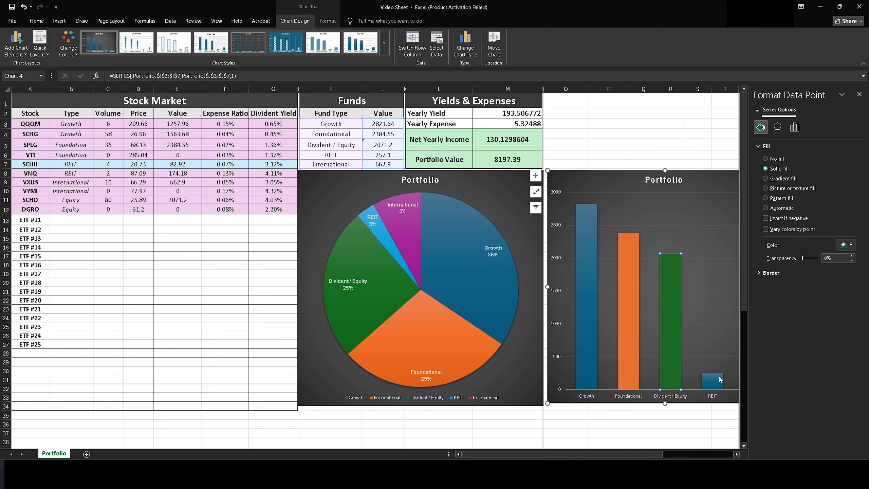
- Fill the column chart's REIT bar with light blue and its International bar with purple to match the pie slices
click(719, 378)
click(849, 247)
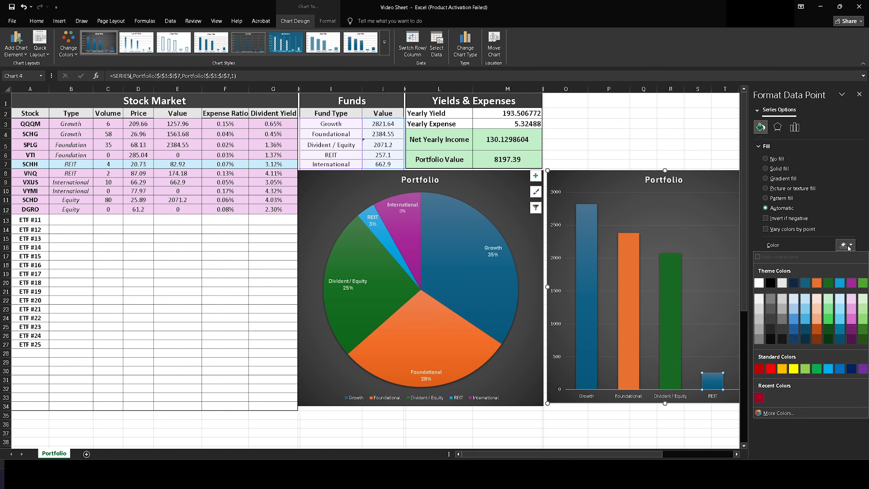
click(839, 283)
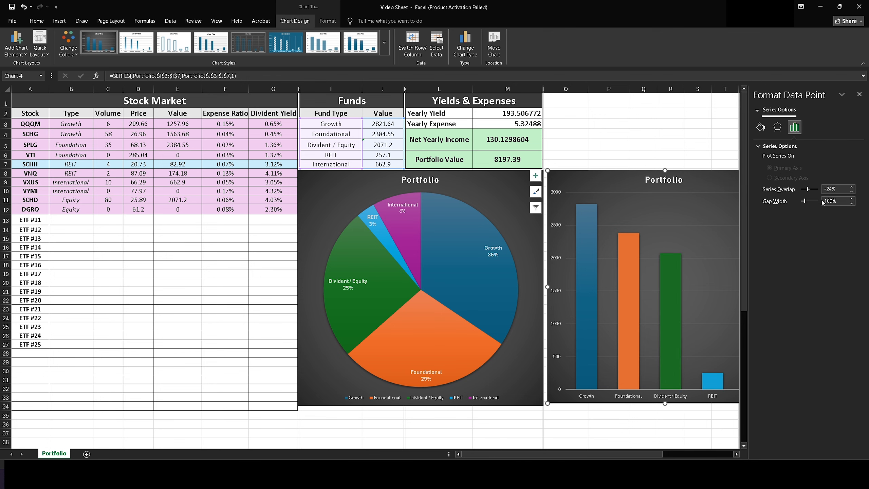
click(760, 127)
click(849, 245)
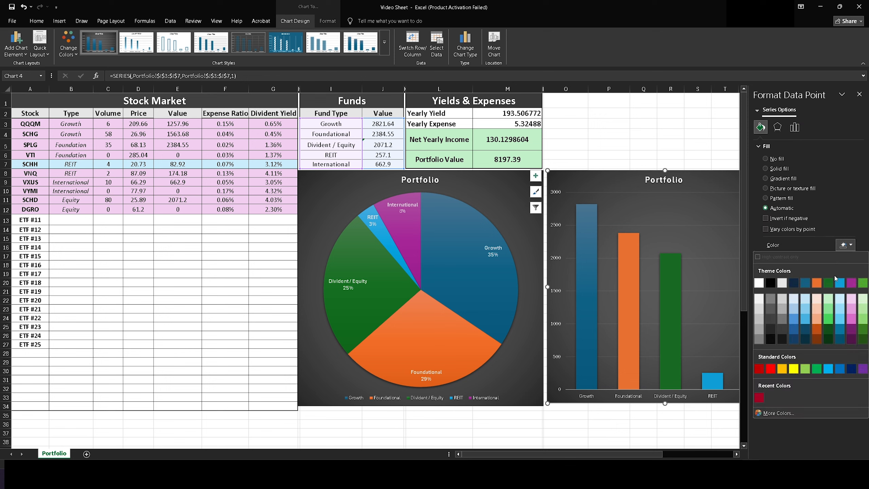
click(852, 283)
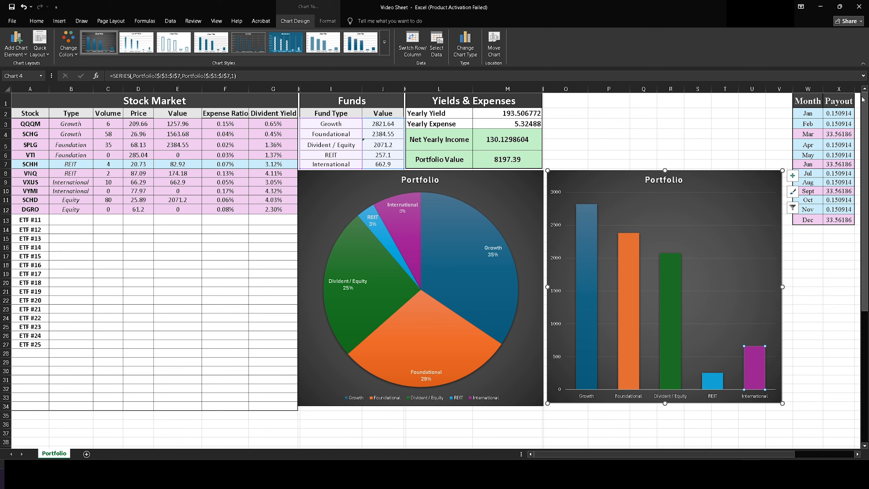
click(814, 299)
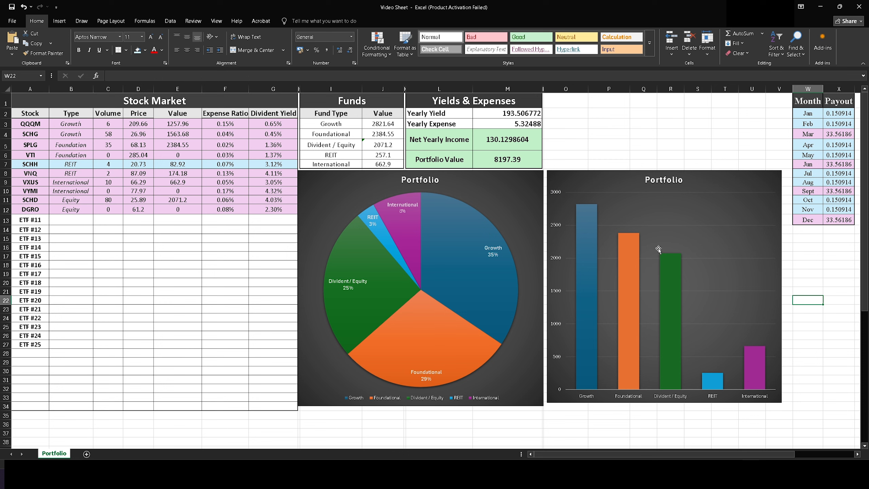
mouse_move(458, 209)
mouse_move(461, 282)
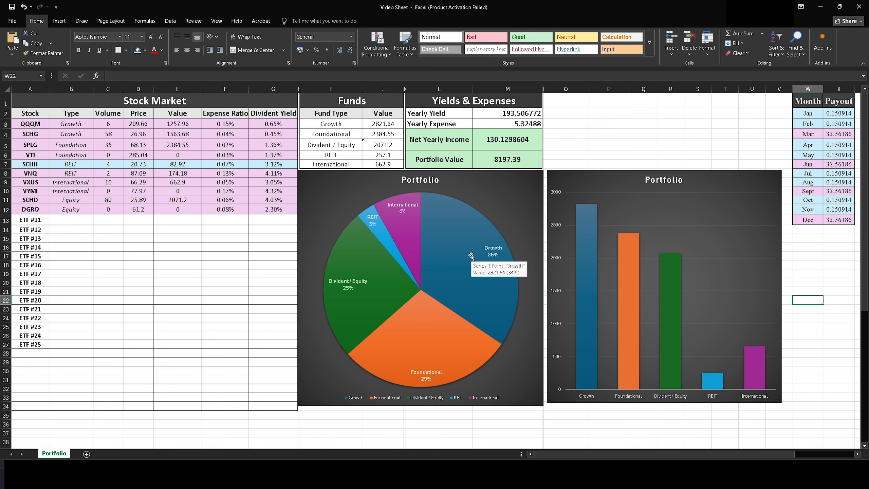
mouse_move(382, 238)
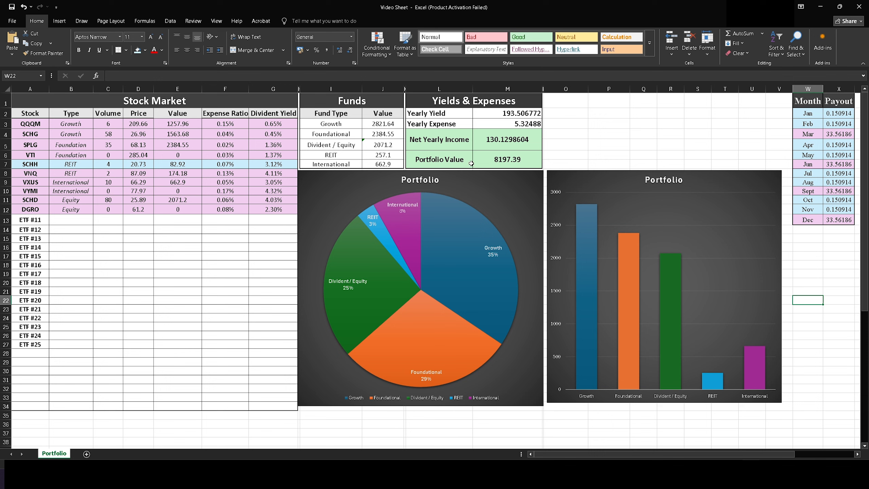
- Move the column chart up against the Month column, then extend its lower corner to the pie chart's edge and bottom line
mouse_move(585, 180)
mouse_down()
mouse_move(598, 177)
mouse_move(585, 178)
mouse_up()
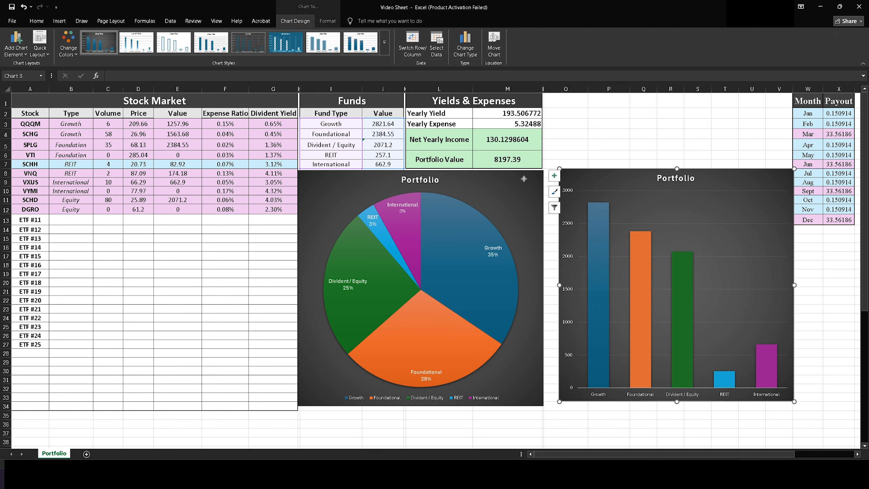
drag(524, 178, 524, 178)
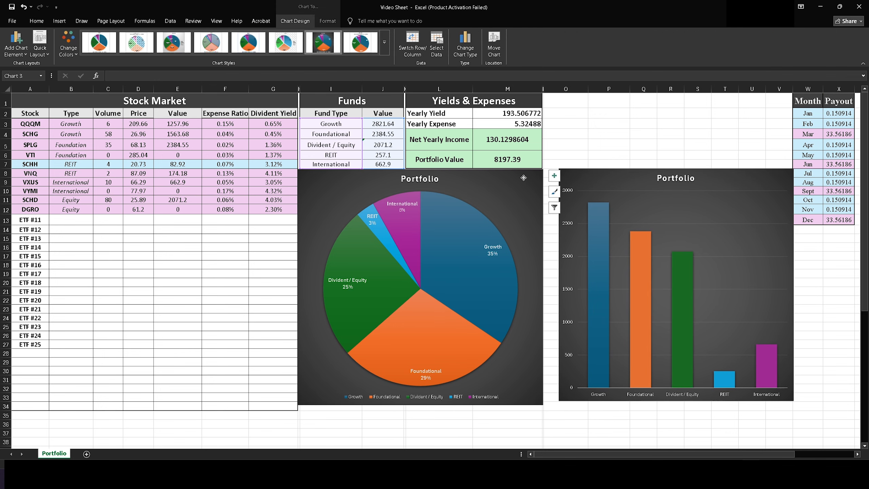
click(564, 390)
drag(559, 401, 545, 407)
click(566, 442)
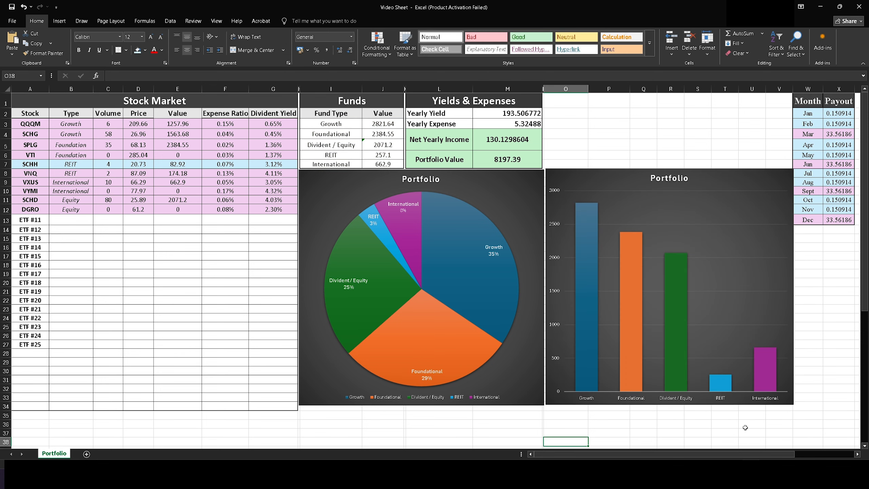
- Nudge the column chart sideways and slightly down so it sits flush against the pie chart with matching top and bottom edges
click(701, 172)
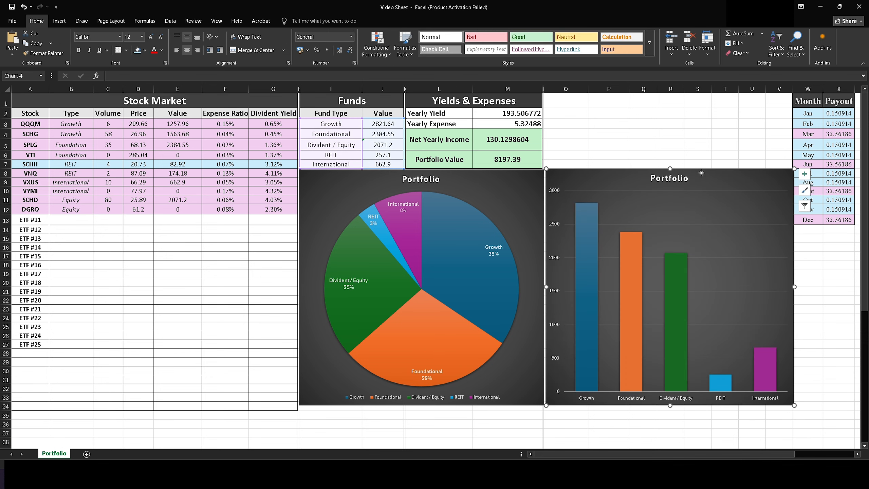
key(Left)
key(Left)
key(Left)
key(Left)
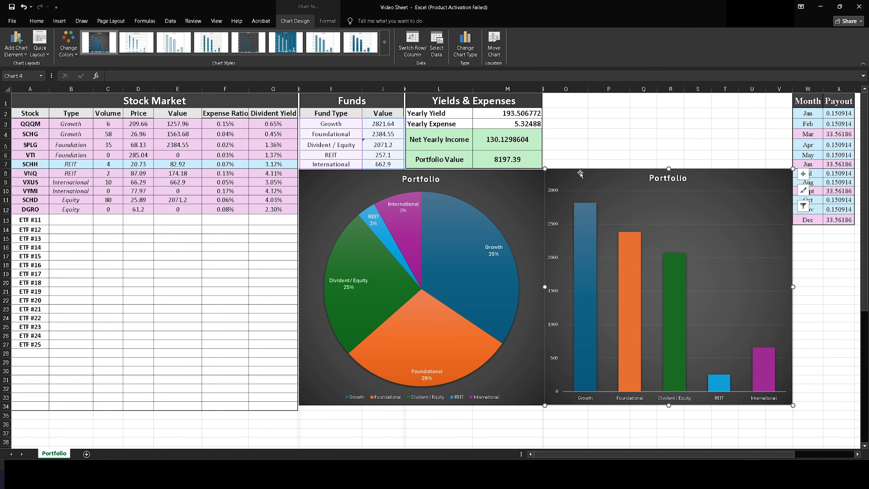
key(Down)
key(Down)
drag(828, 291, 819, 292)
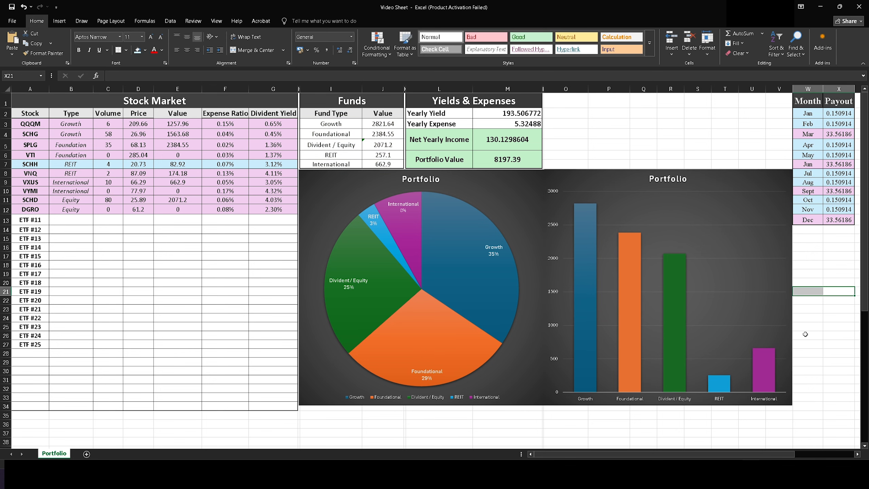
click(555, 177)
key(Down)
click(832, 300)
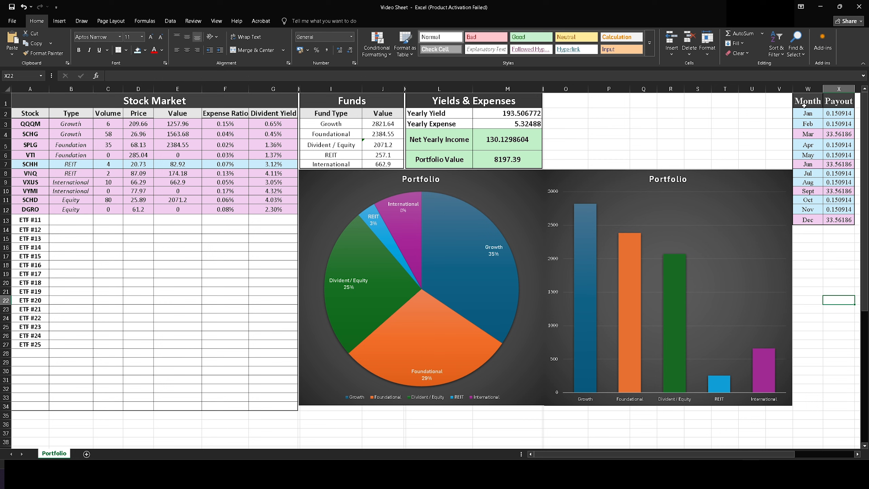
- Insert a basic 2-D line chart from the Month and Payout data in W2:X13
drag(805, 115, 852, 226)
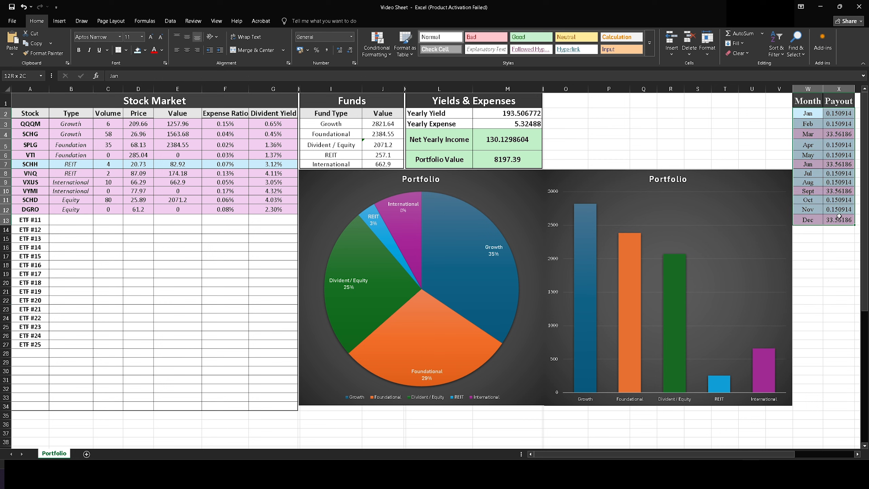
click(59, 21)
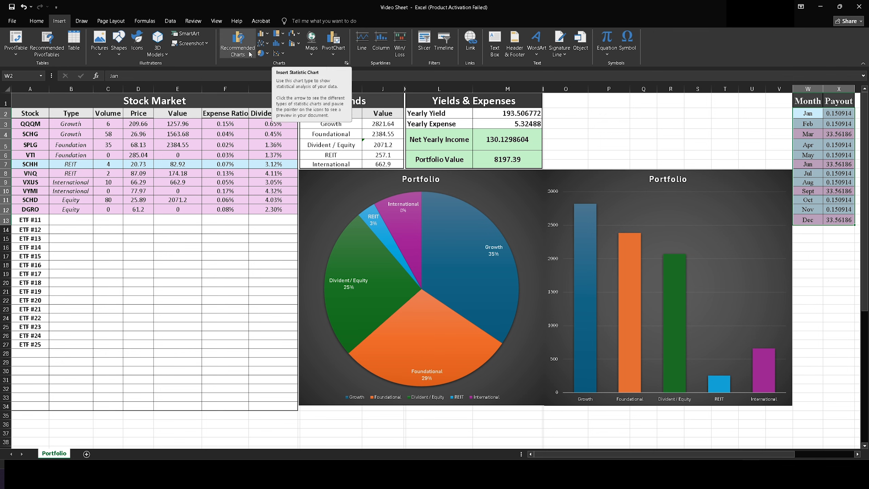
click(282, 47)
click(282, 47)
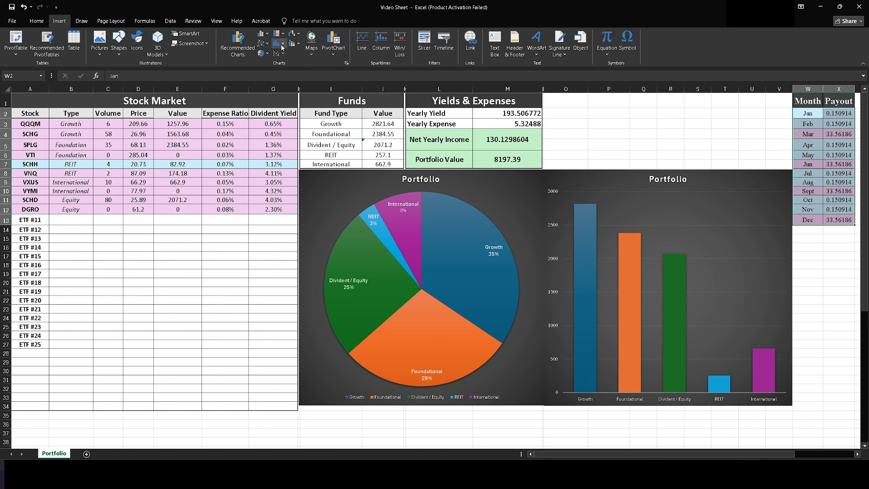
click(267, 36)
click(268, 36)
click(268, 44)
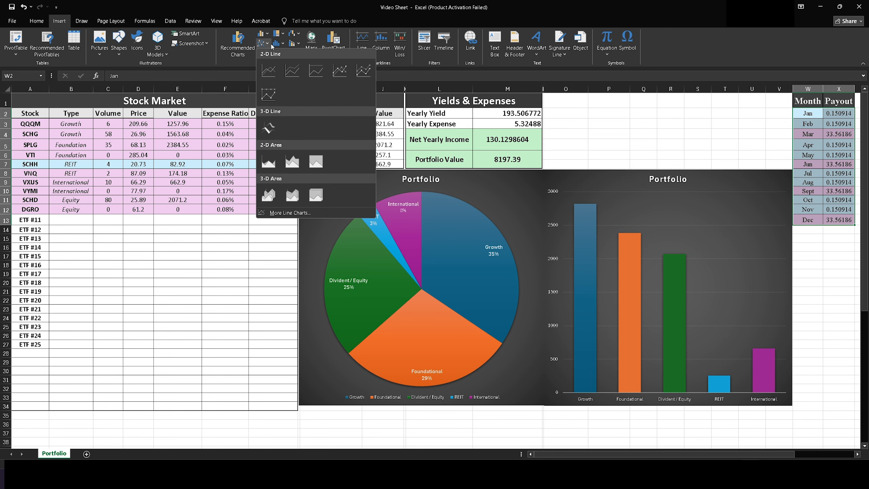
click(270, 78)
- Fit the line chart into the blank area above the column chart and apply the dark grey gradient chart style
drag(370, 217, 580, 101)
drag(748, 215, 792, 169)
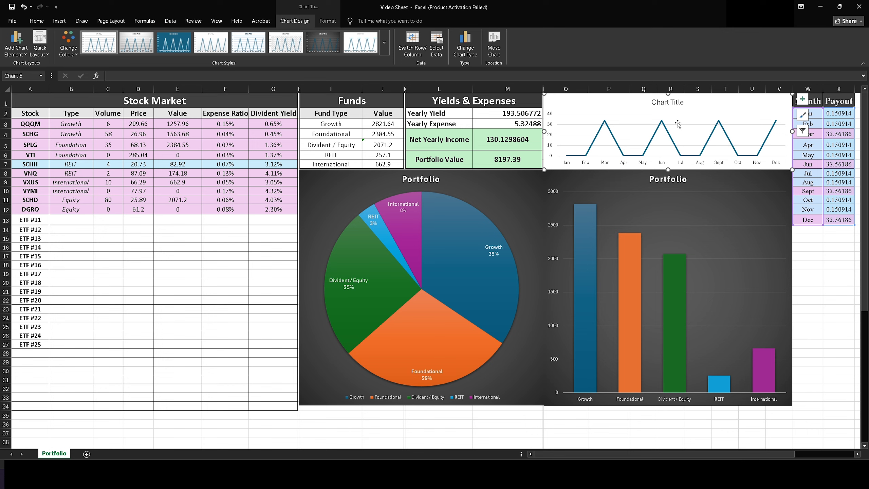
click(323, 42)
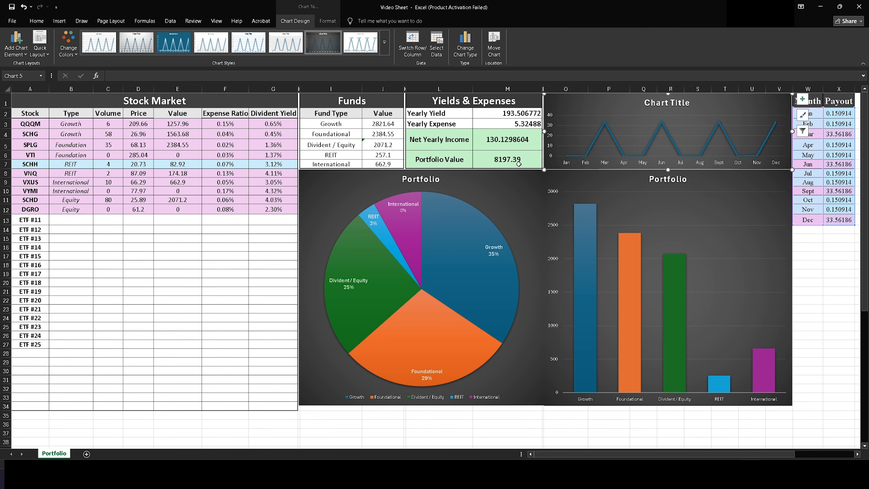
click(809, 273)
- Change the line chart's title to Monthly Payouts and close the title formatting options
click(658, 103)
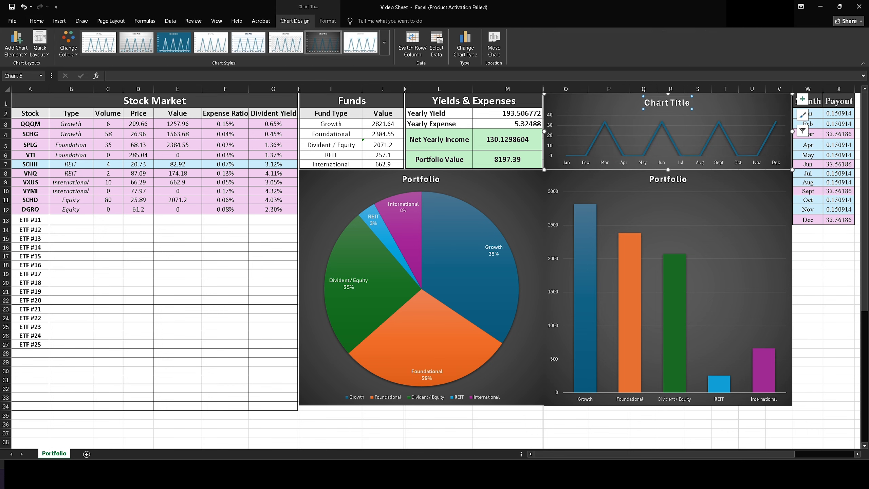
double_click(658, 102)
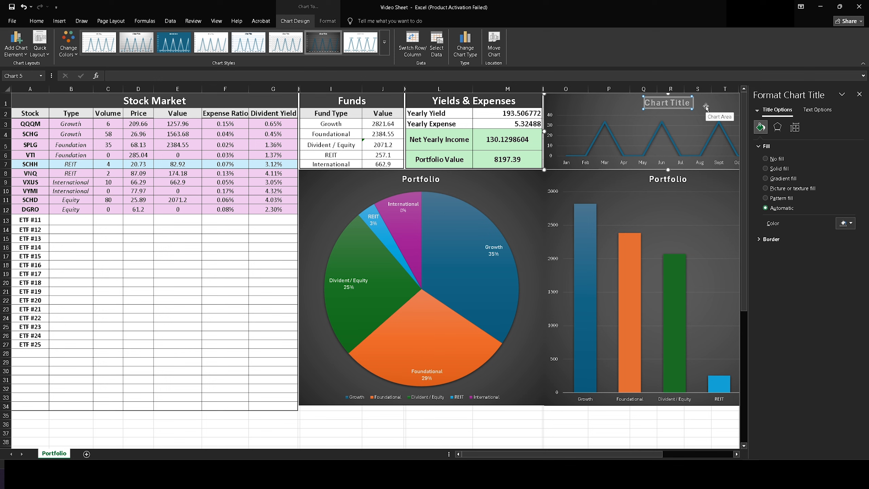
text(Monthly)
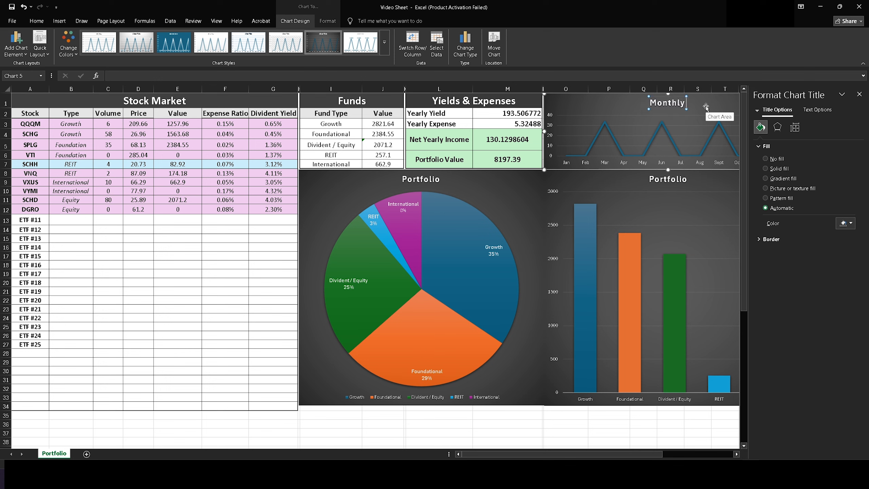
text( Payouts)
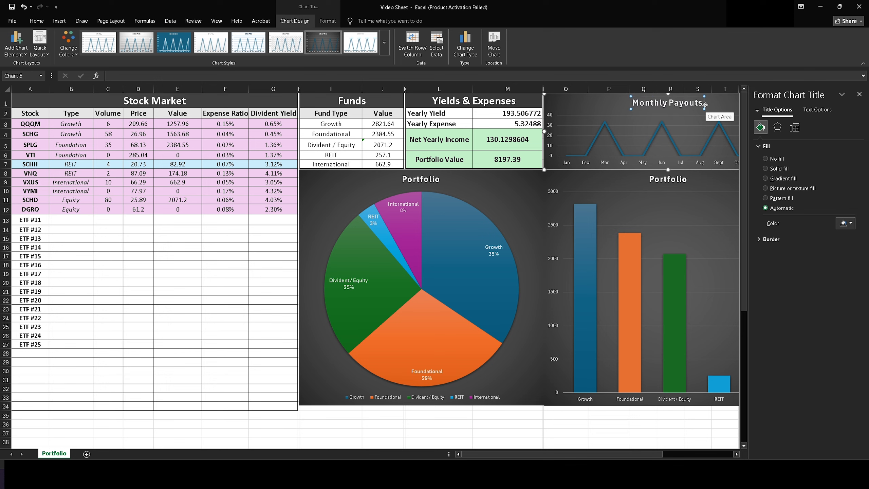
click(859, 94)
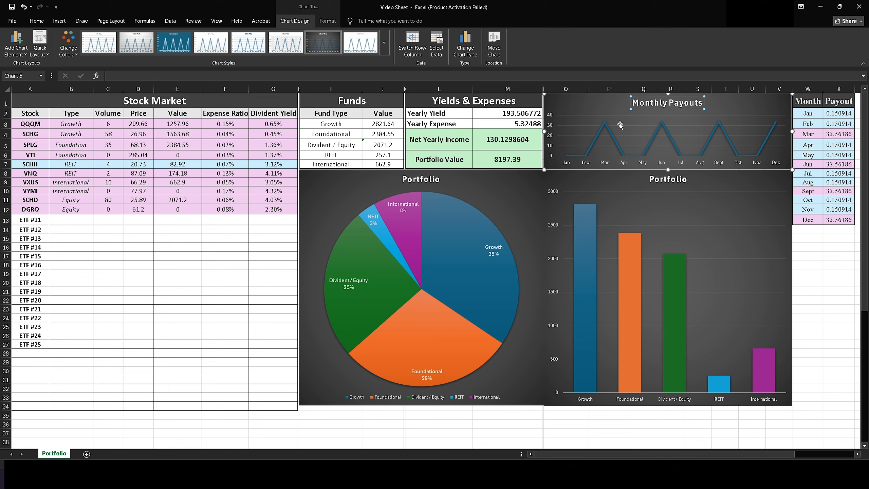
click(840, 281)
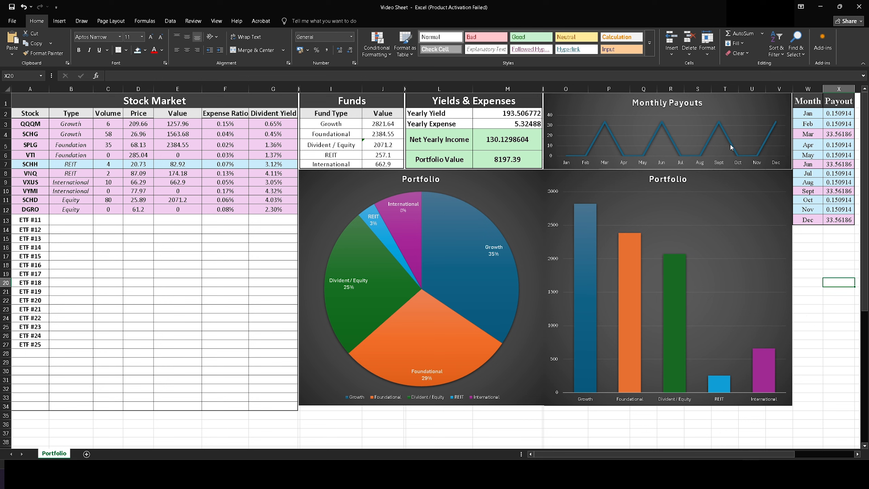
click(833, 264)
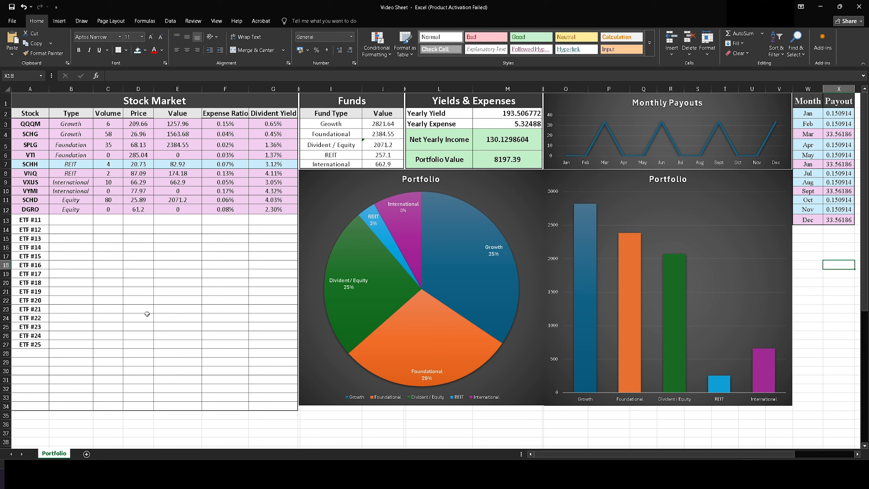
click(126, 309)
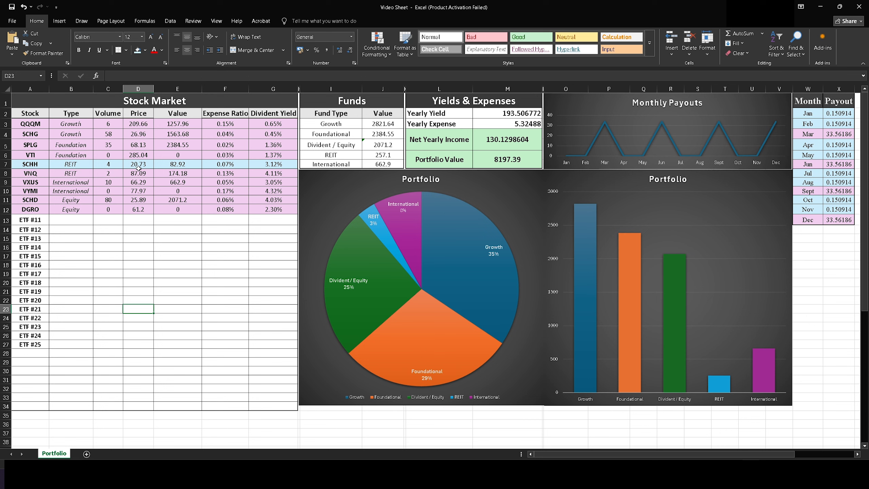
- Set the volume of QQQM to 7 and the volume of SPLG to 40
click(113, 125)
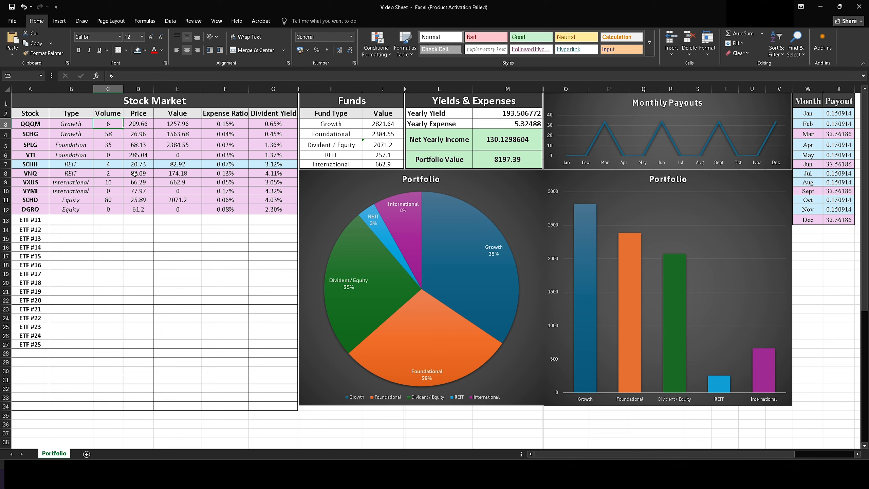
text(7)
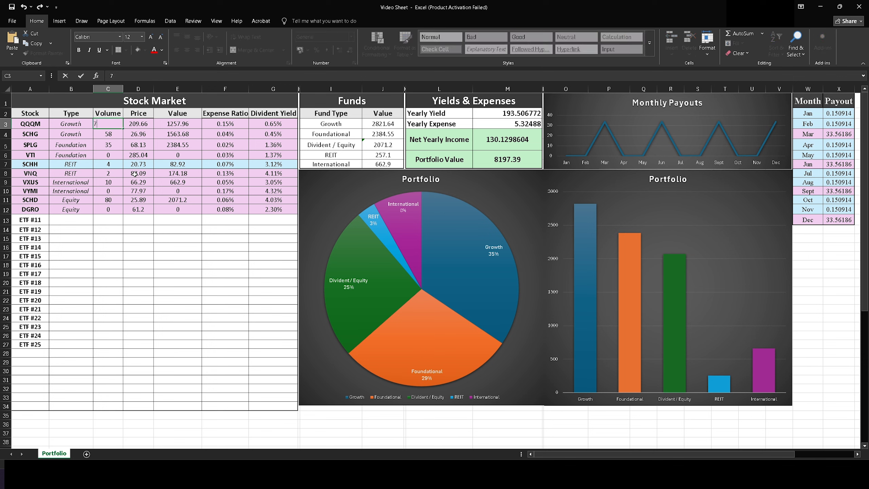
key(Return)
key(Return)
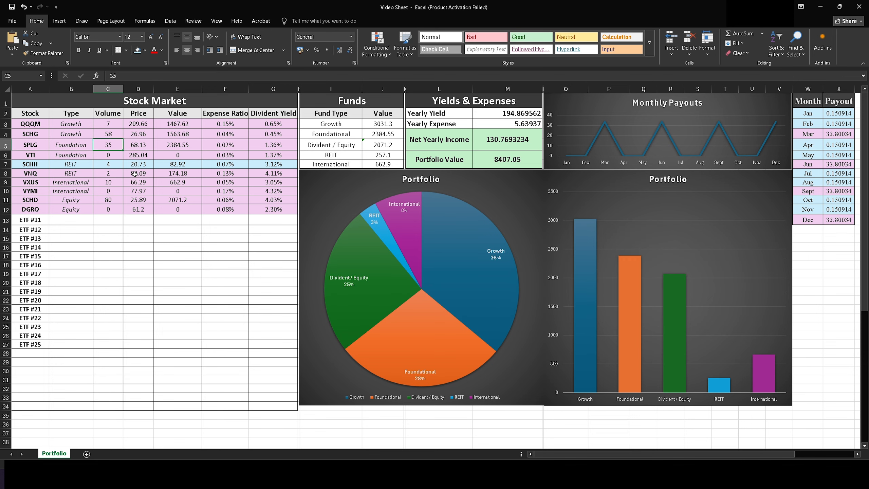
text(40)
key(Return)
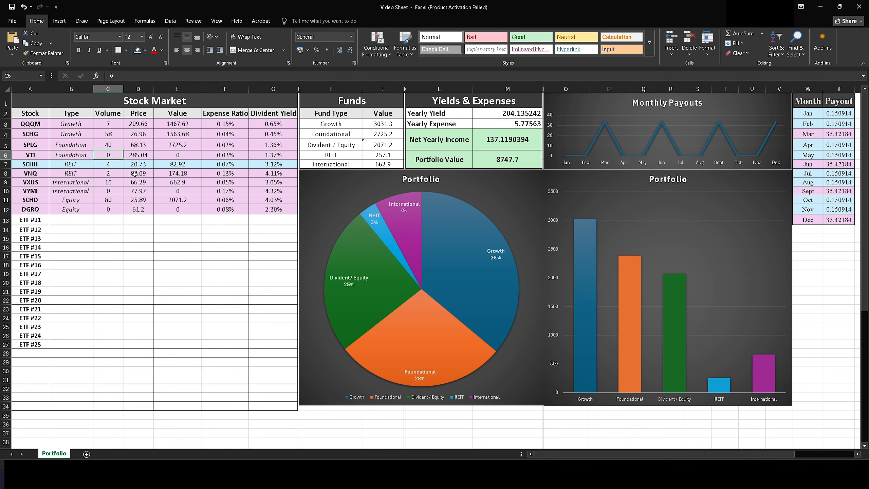
key(Return)
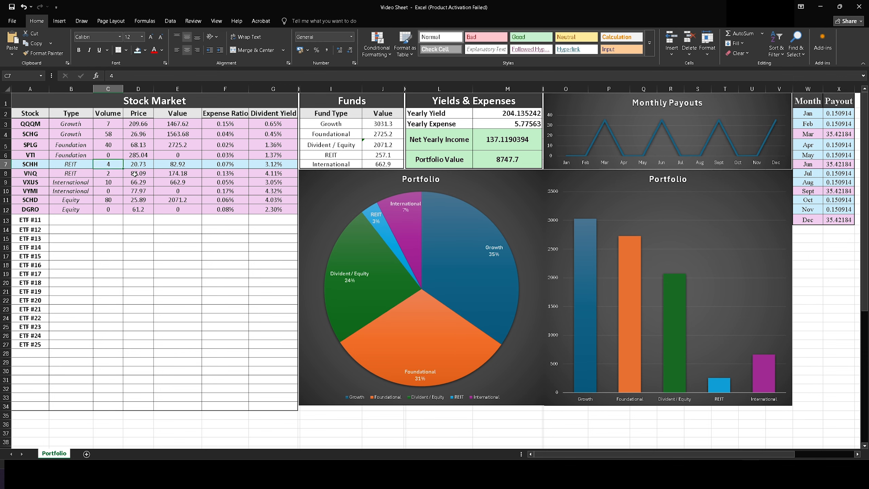
- Set the volume of SCHH to 8 and the volume of DGRO to 5
text(8)
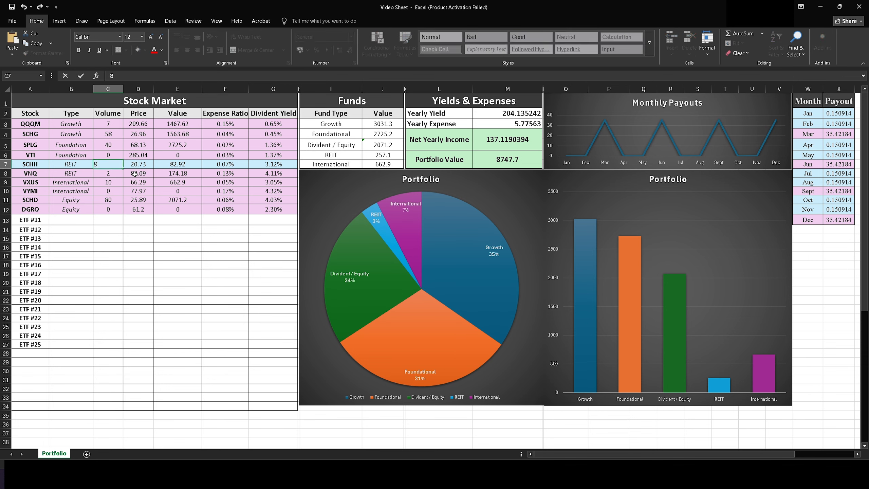
key(Return)
key(Return)
key(Return)
key(Return)
key(Return)
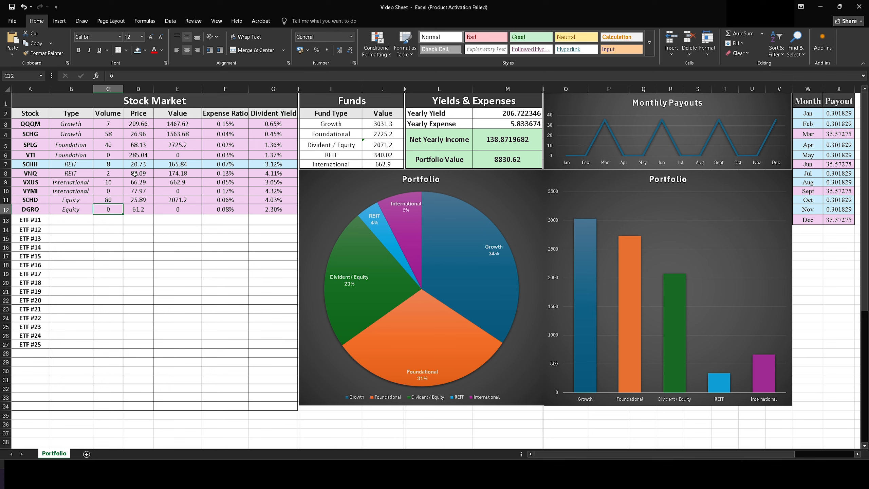
text(5)
key(Return)
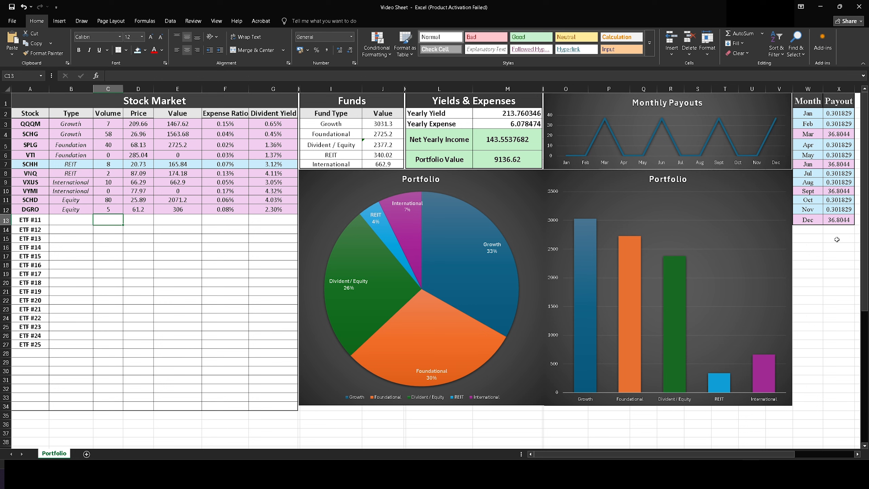
- Select the monthly payout amounts in X2:X13 to review them
drag(837, 104, 836, 230)
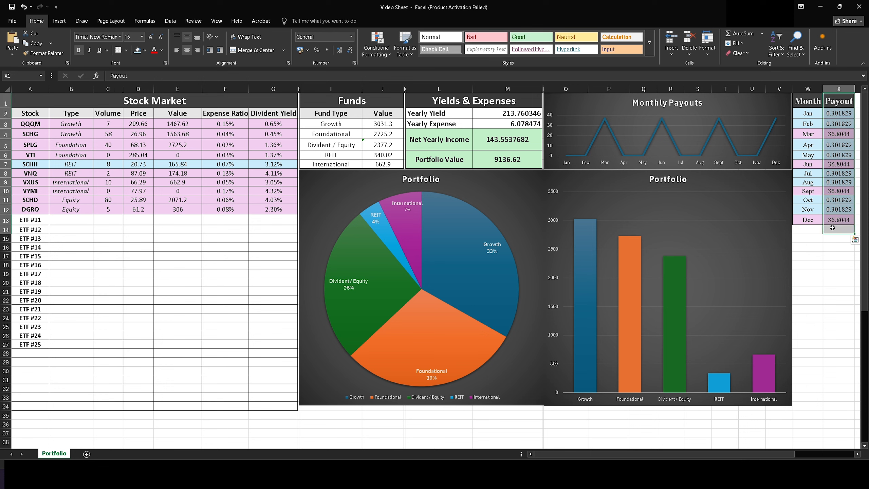
click(836, 264)
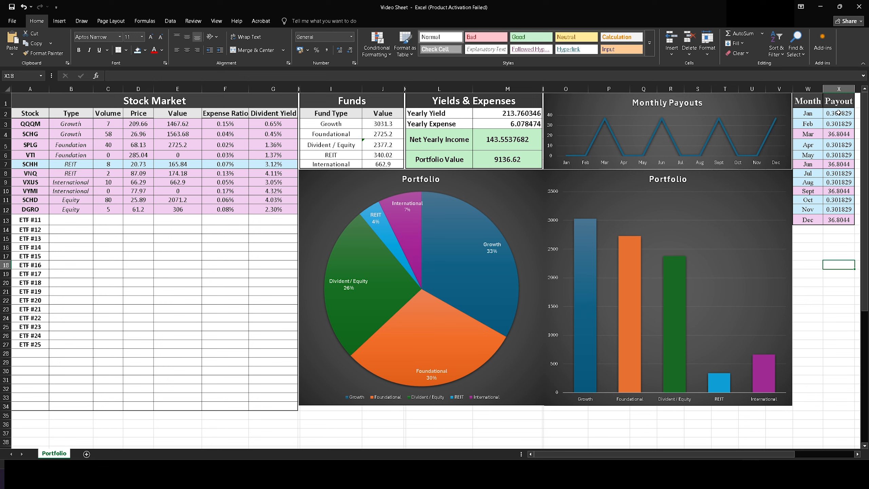
drag(835, 112, 838, 221)
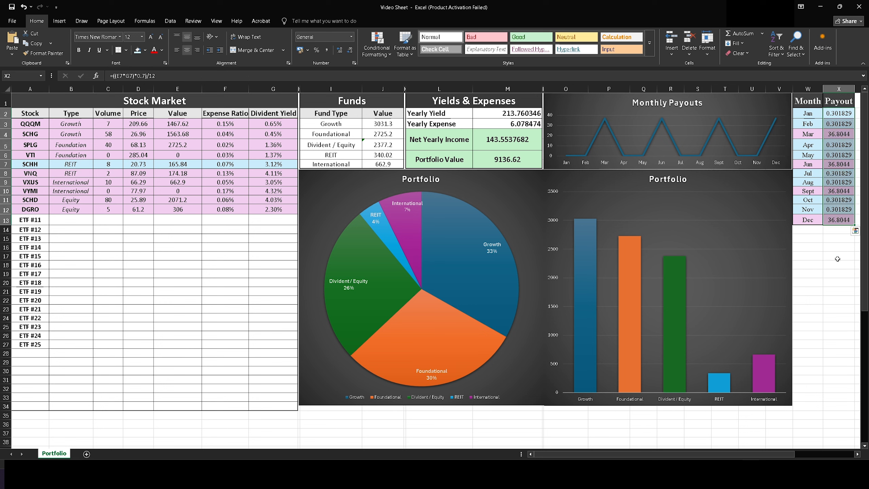
- Select the Net Yearly Income cell and the monthly payouts in X2:X13 to compare them
click(838, 256)
click(484, 144)
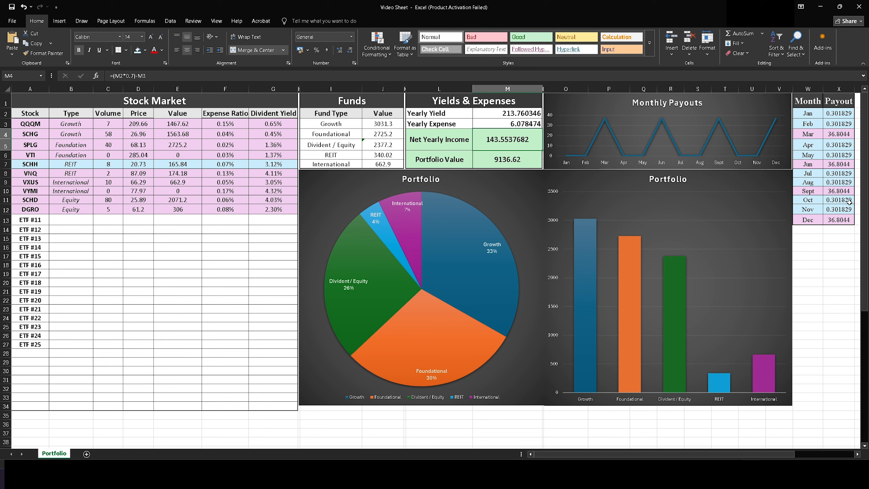
drag(838, 113, 837, 218)
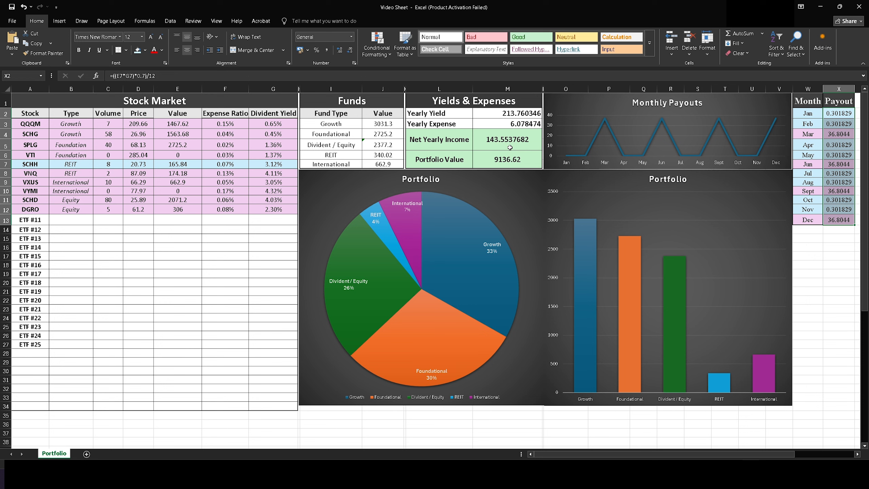
click(835, 273)
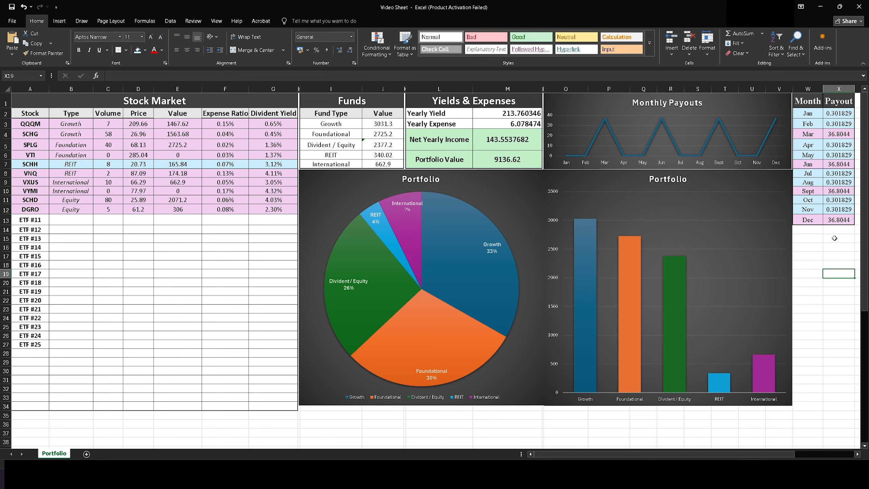
- Total the monthly payouts in X2:X13 with a SUM formula in cell X15 to check them against the net yearly income
double_click(831, 240)
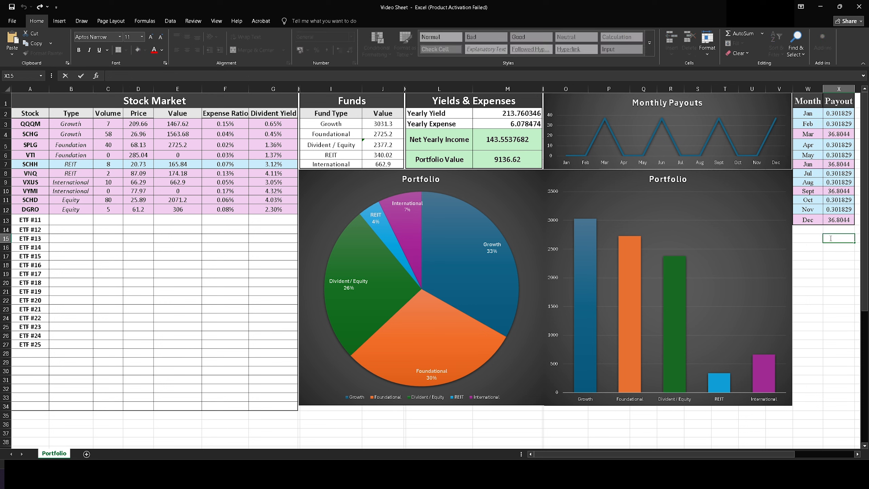
text(=su)
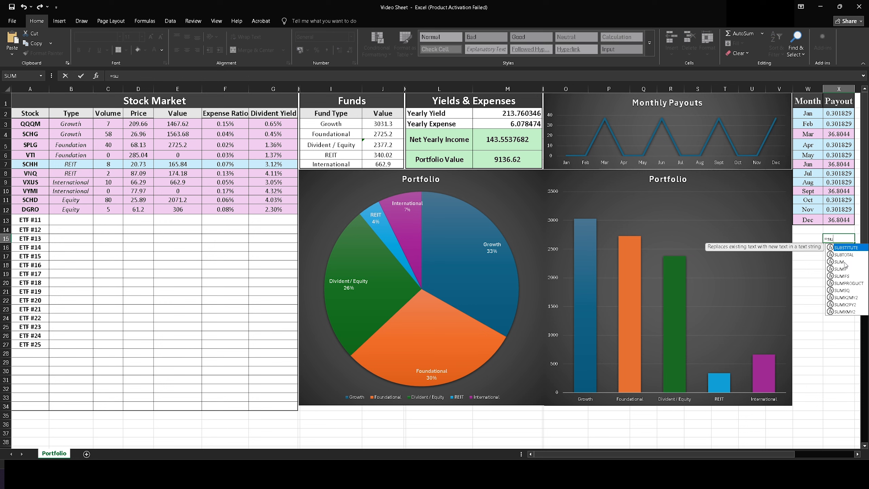
double_click(839, 262)
drag(838, 115, 834, 220)
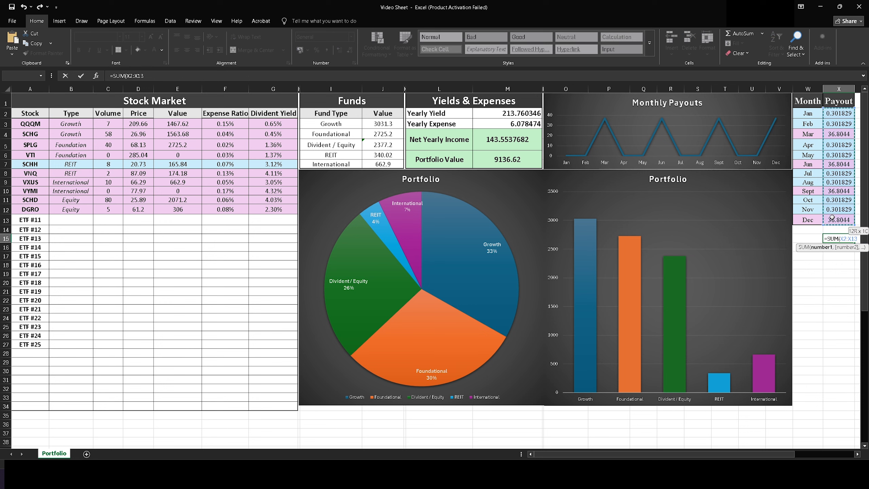
key(Return)
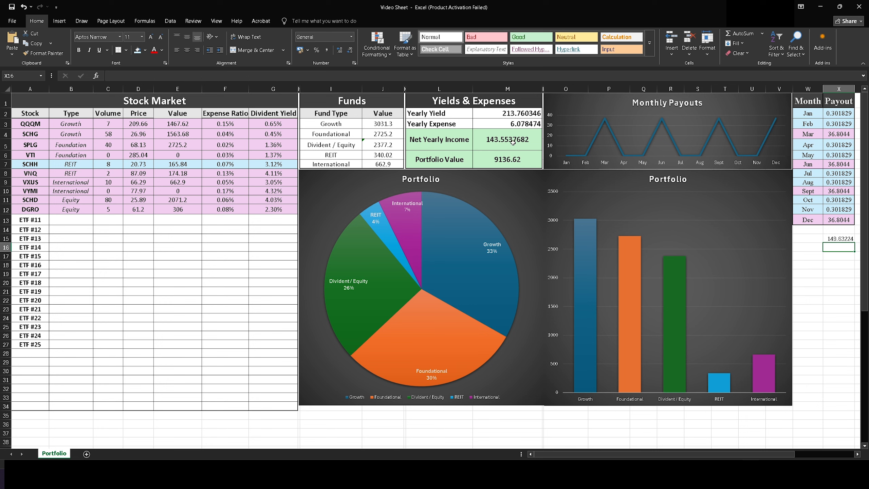
- Clear the payout total from cell X15
click(840, 239)
key(BackSpace)
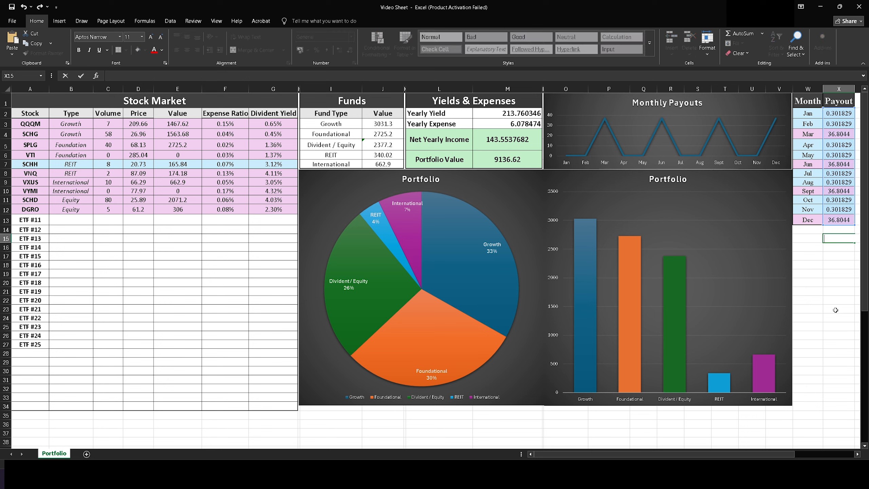
click(836, 309)
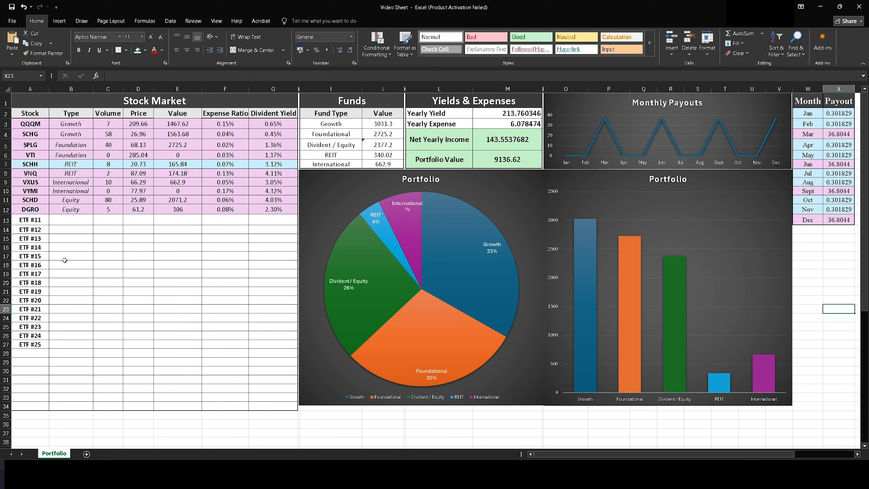
- Select the placeholder rows ETF #11 to ETF #25 in the Stock column to review them
drag(32, 222, 34, 345)
click(113, 355)
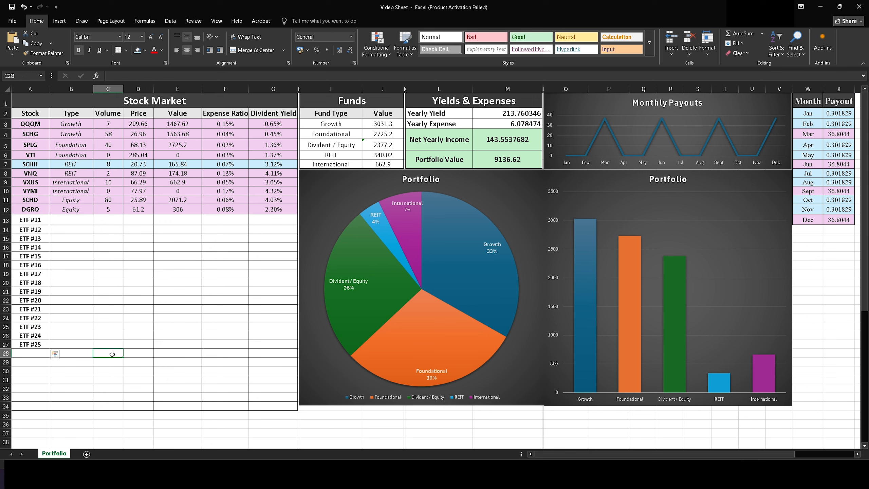